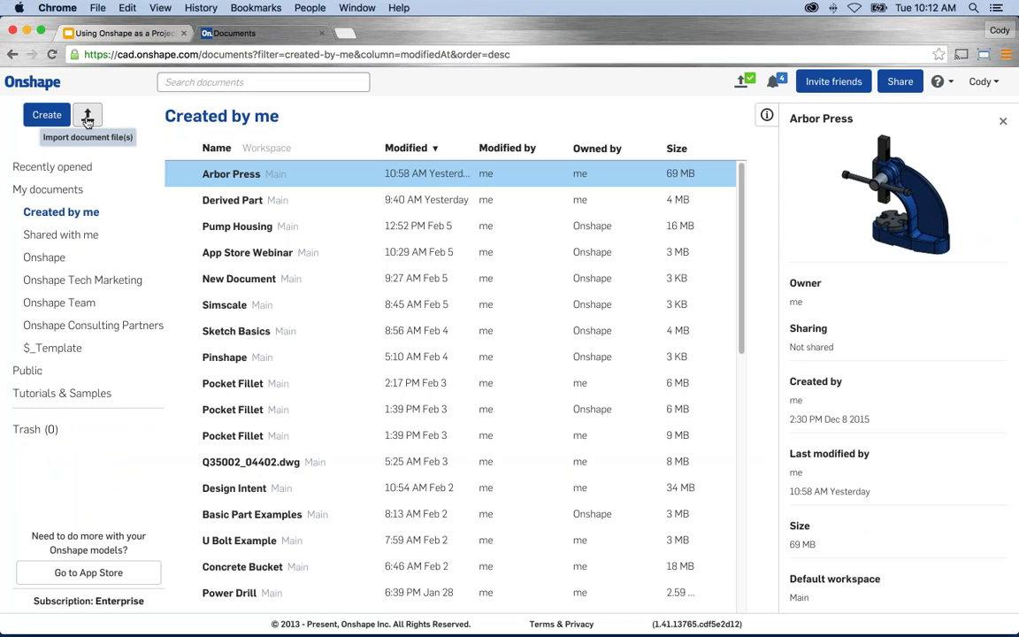
Select the Come Along.zip archive for import and accept the initial import settings.
left_click(88, 117)
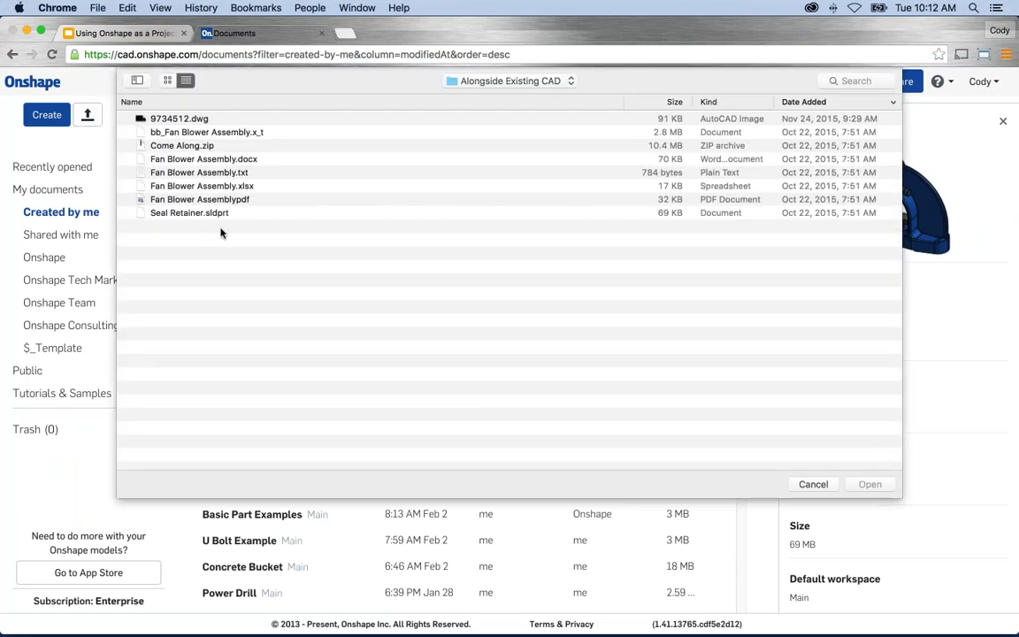
left_click(183, 145)
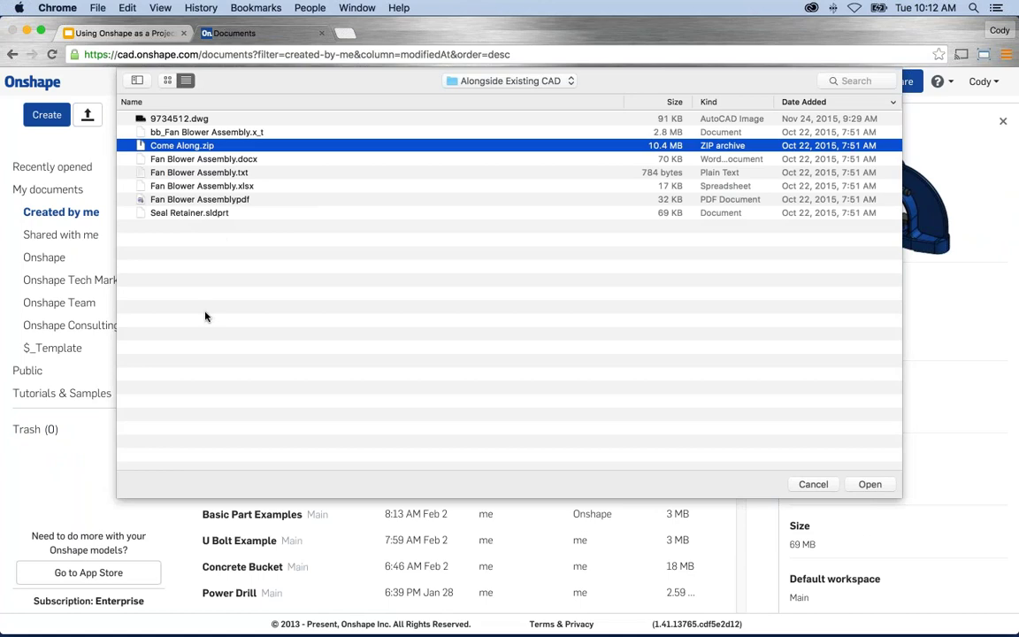
left_click(869, 485)
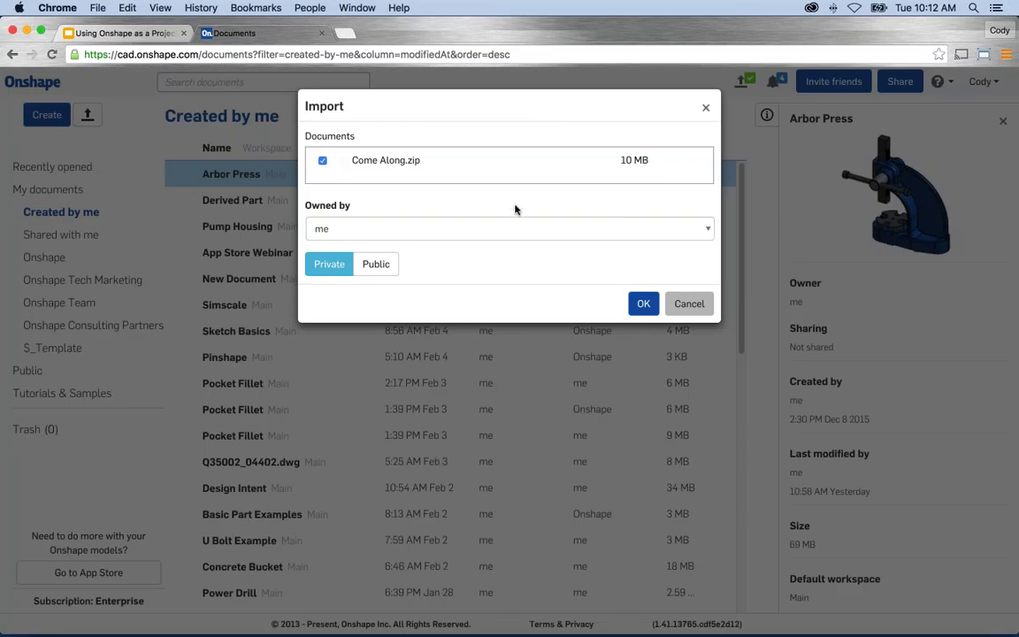
left_click(643, 303)
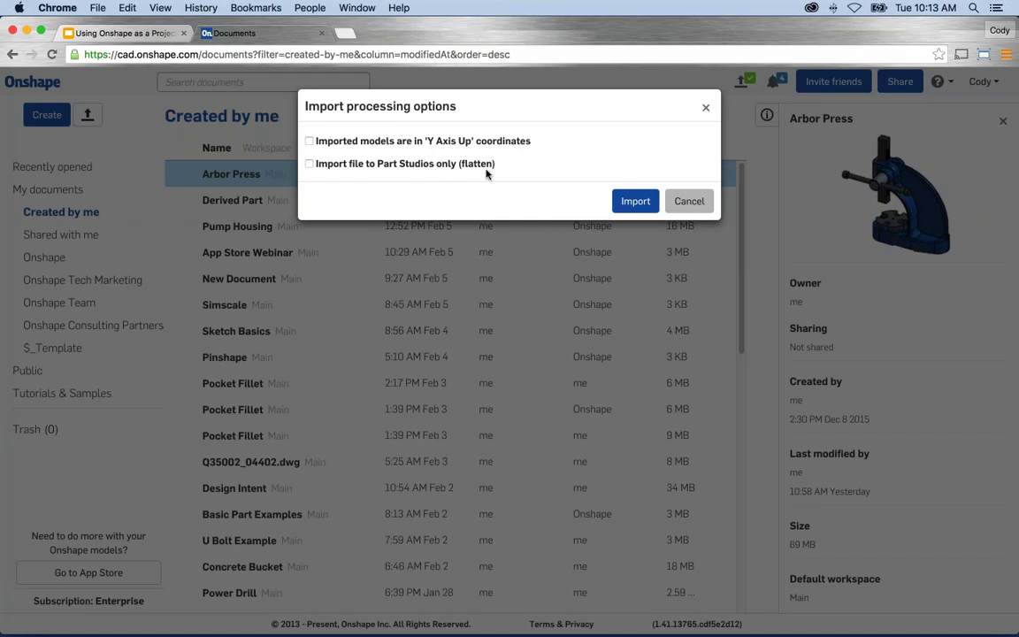
Import Come Along.zip with Y Axis Up and flatten options left unchecked.
left_click(625, 204)
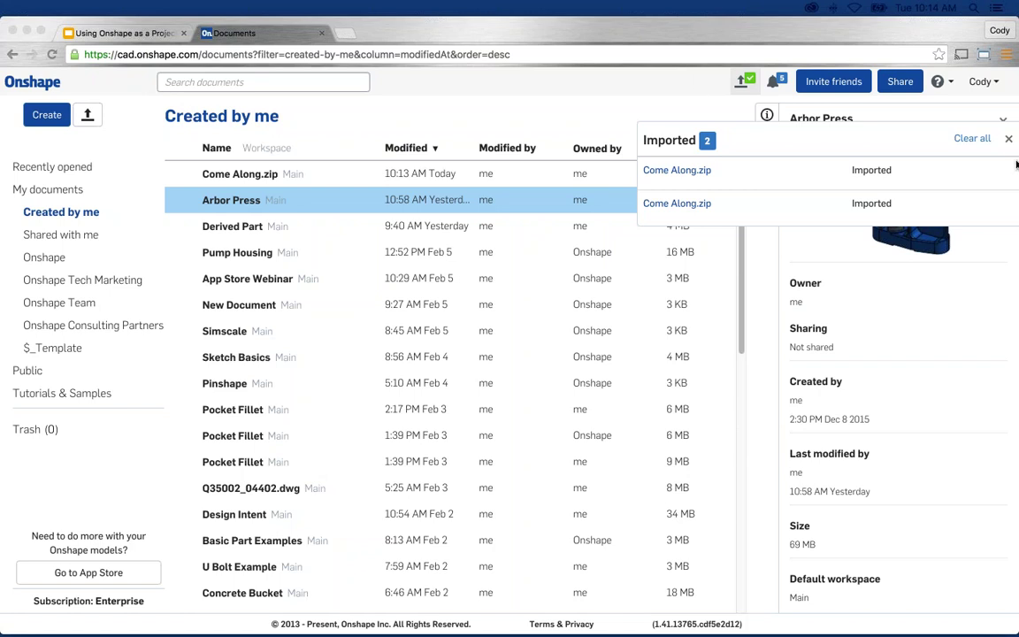
Dismiss the import notifications and open the newly imported Come Along.zip document.
left_click(1008, 137)
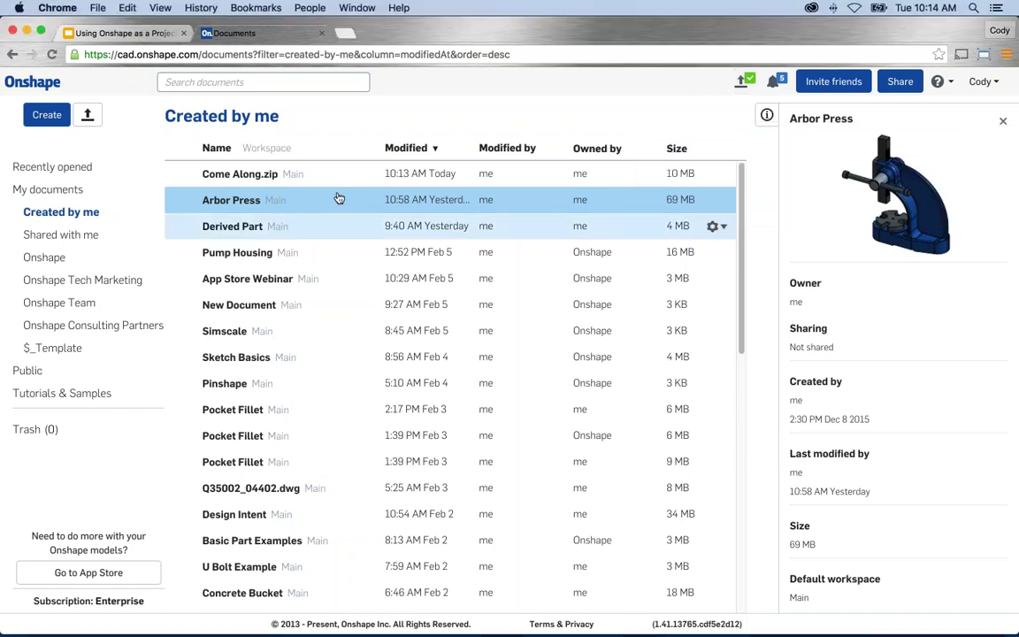
left_click(246, 180)
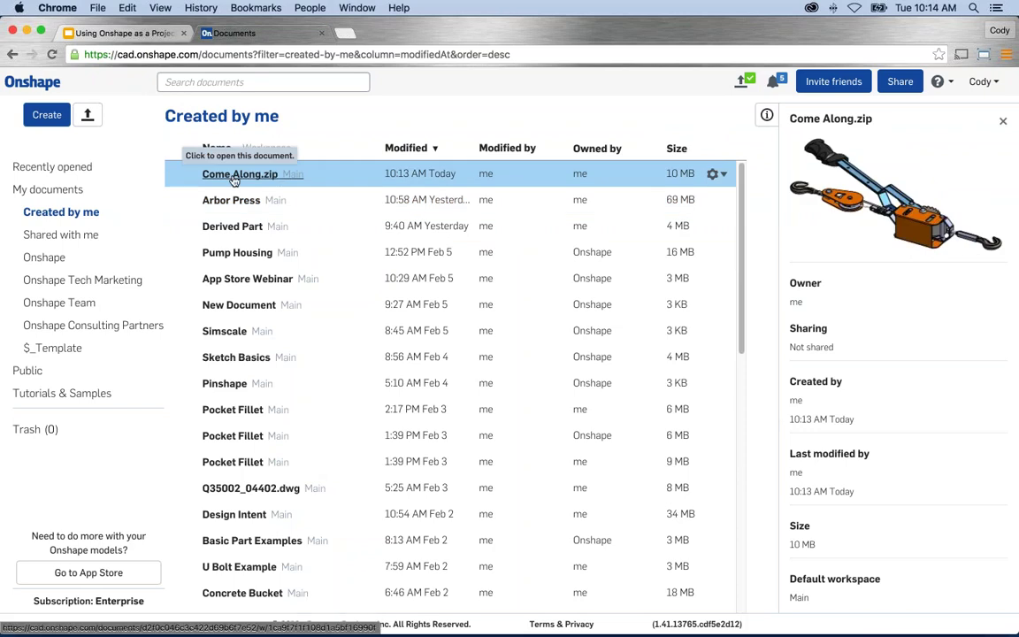
left_click(234, 176)
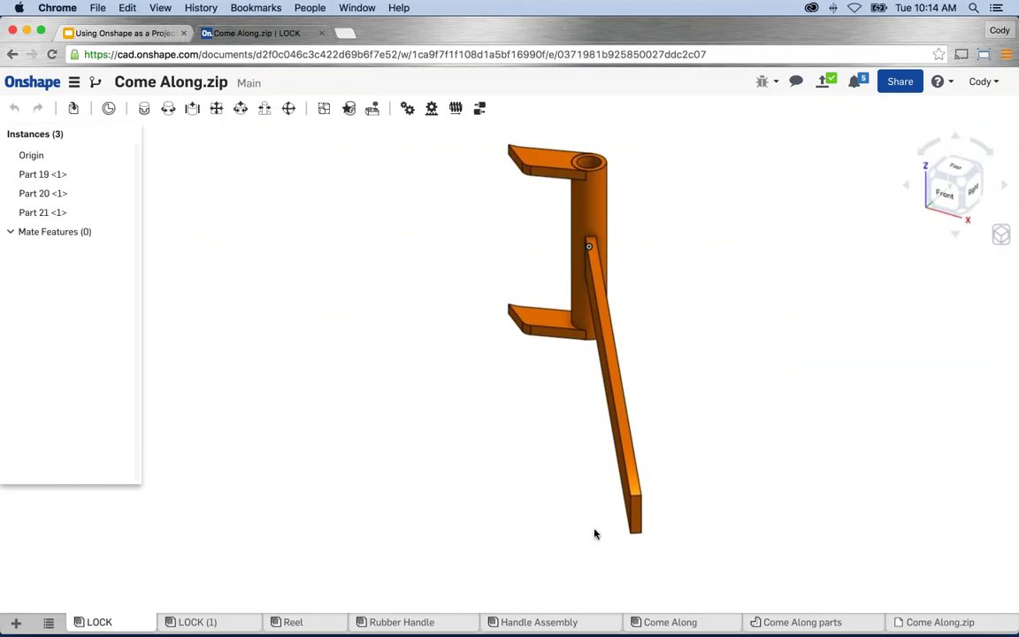
Review the Come Along and Handle Assembly tabs, then switch to the Come Along parts Part Studio.
left_click(670, 622)
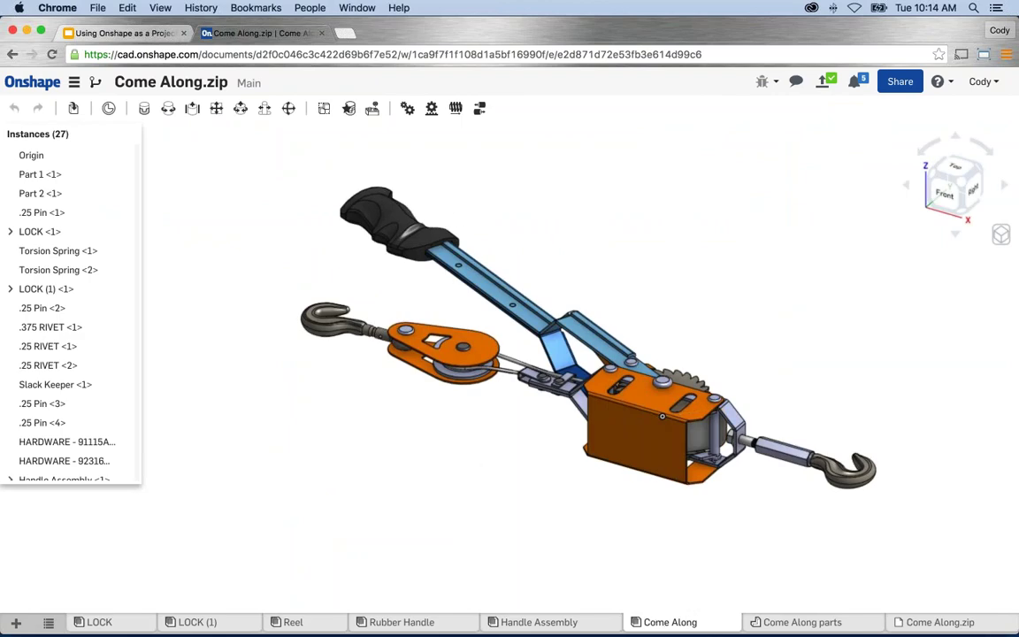
left_click(528, 624)
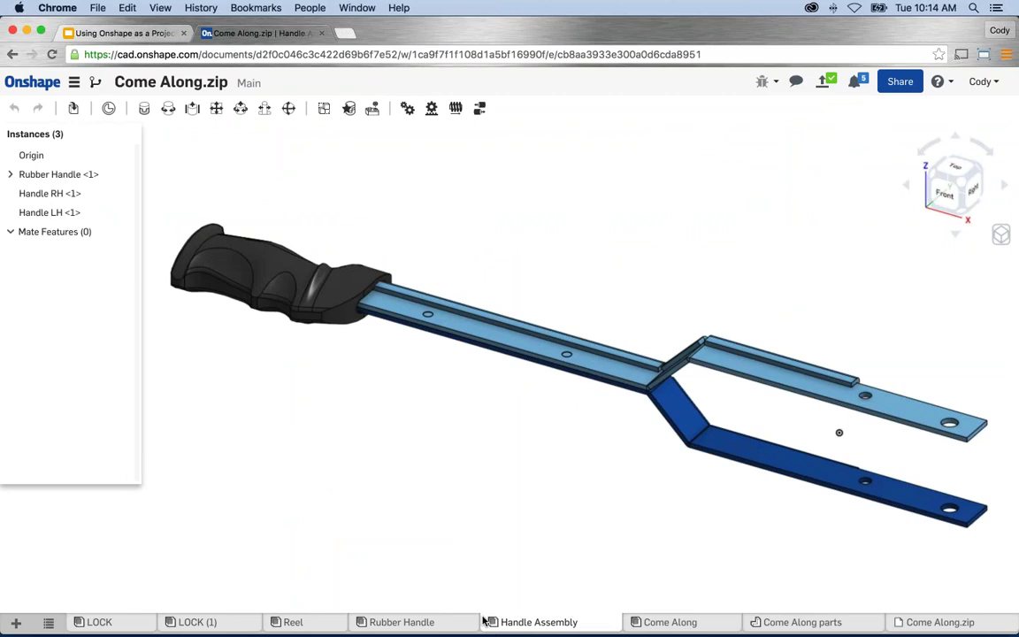
left_click(659, 622)
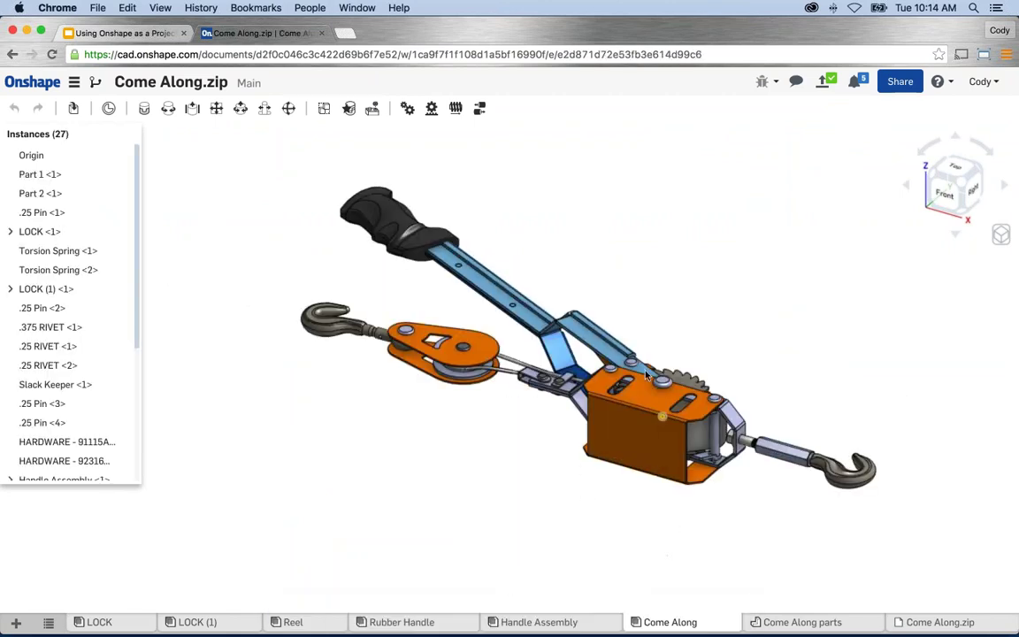
middle_click_drag(550, 478, 532, 480)
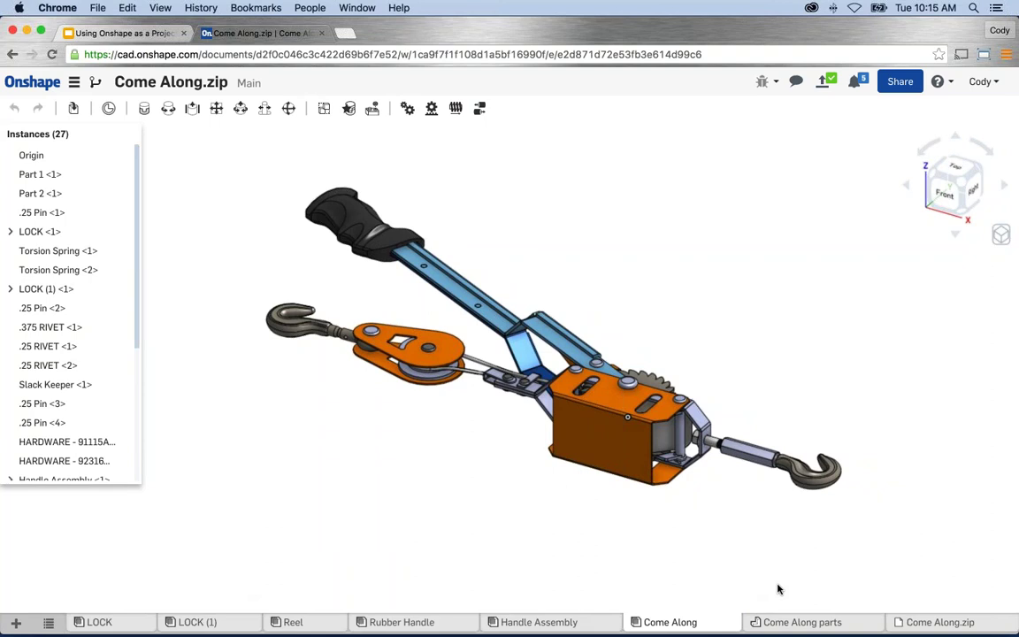
mouse_move(698, 546)
right_mouse_down()
mouse_move(576, 489)
mouse_move(708, 540)
right_mouse_up()
scroll(707, 540, "up", 3)
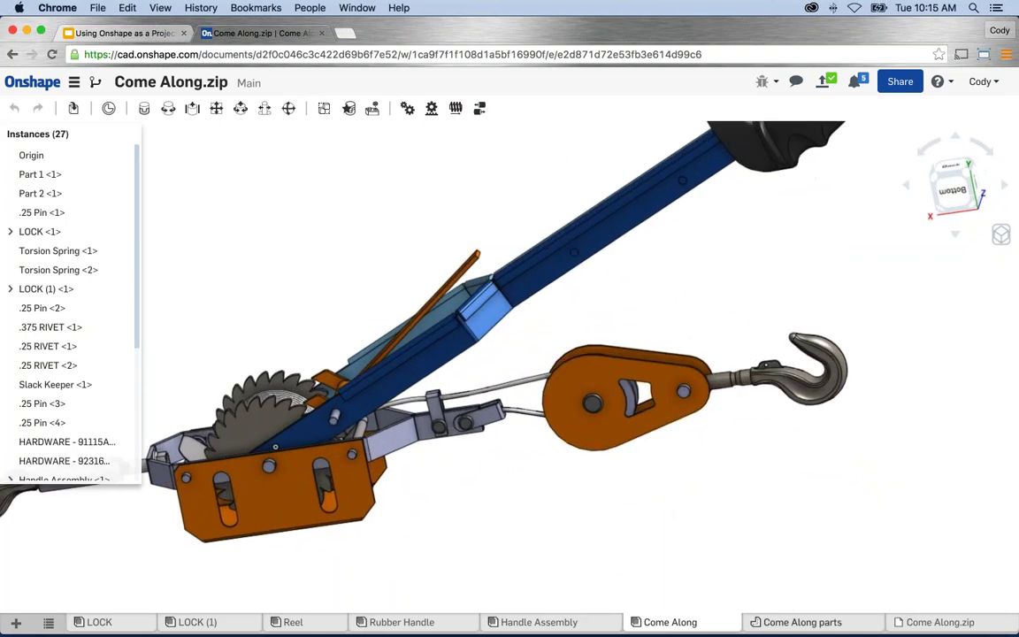
left_click(778, 622)
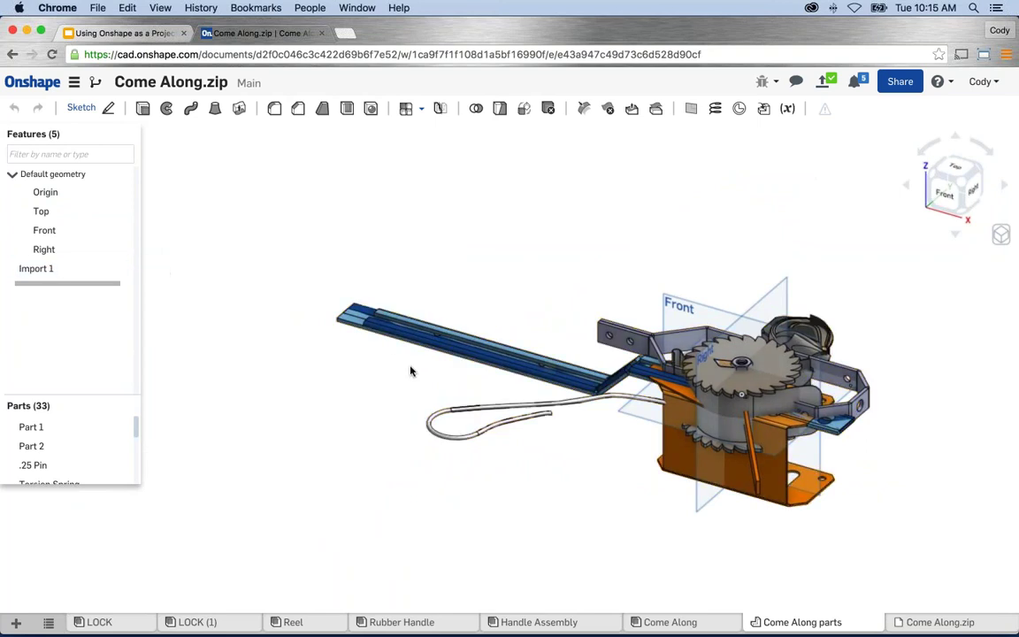
Pan, orbit and zoom the 33-part come-along model toward the gear area.
middle_click_drag(402, 384, 345, 387)
right_click_drag(345, 387, 629, 415)
scroll(725, 394, "up", 5)
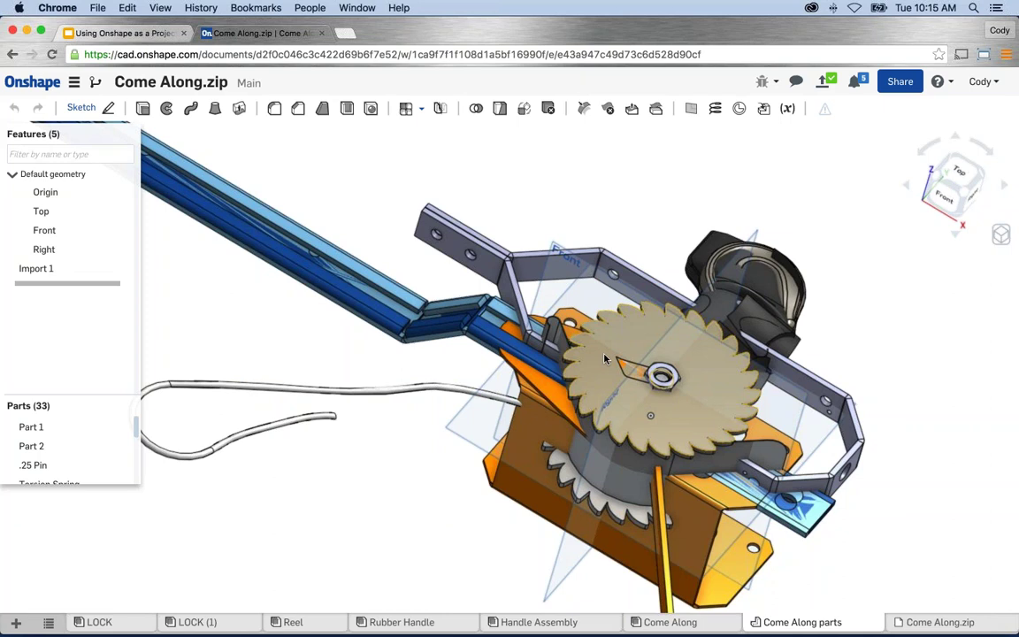
right_click(605, 358)
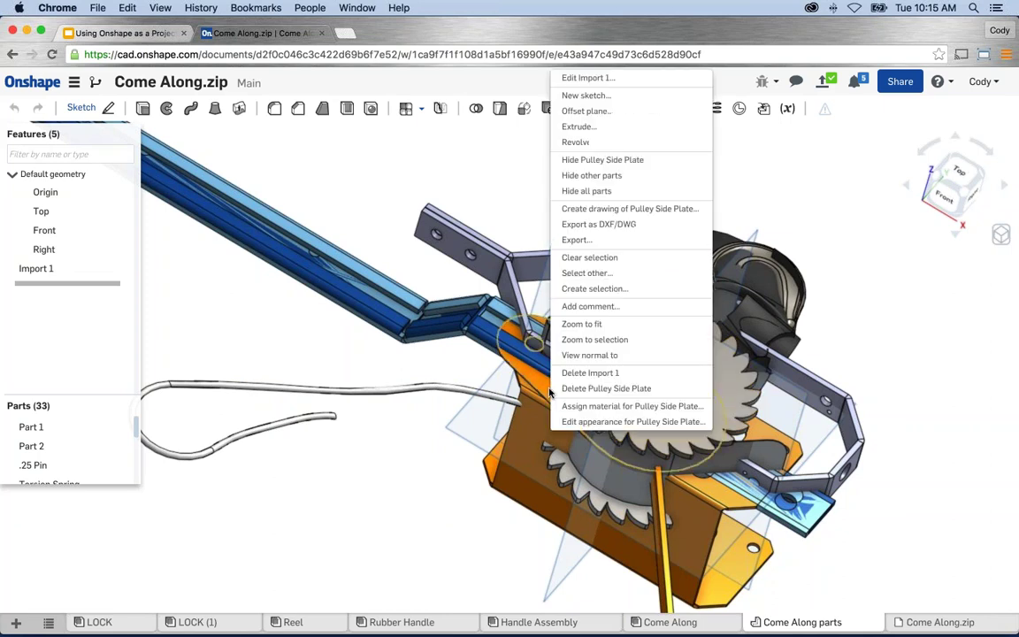
left_click(584, 175)
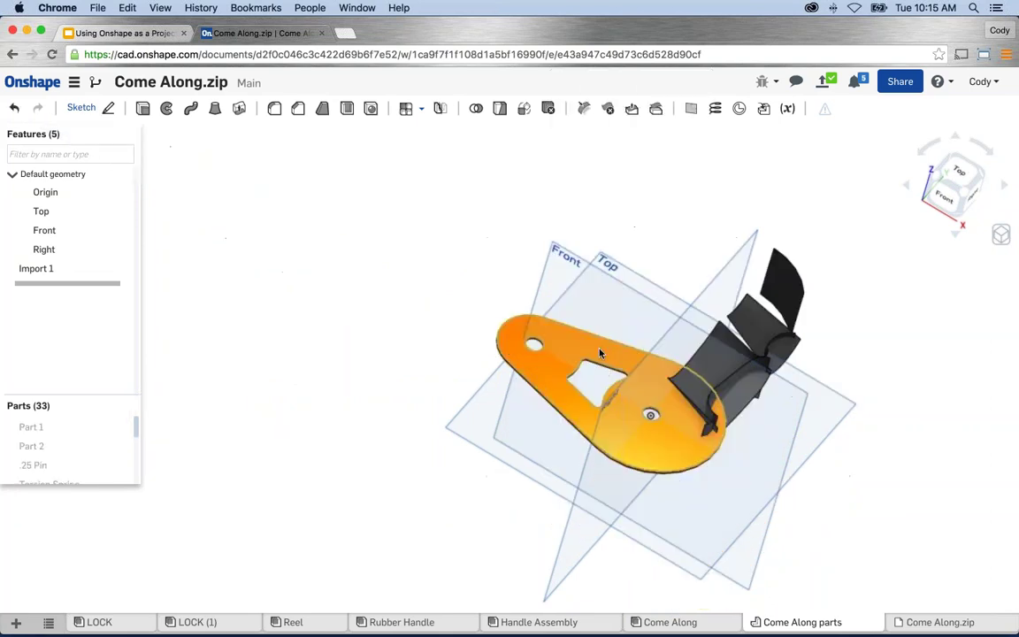
middle_click_drag(536, 432, 531, 432)
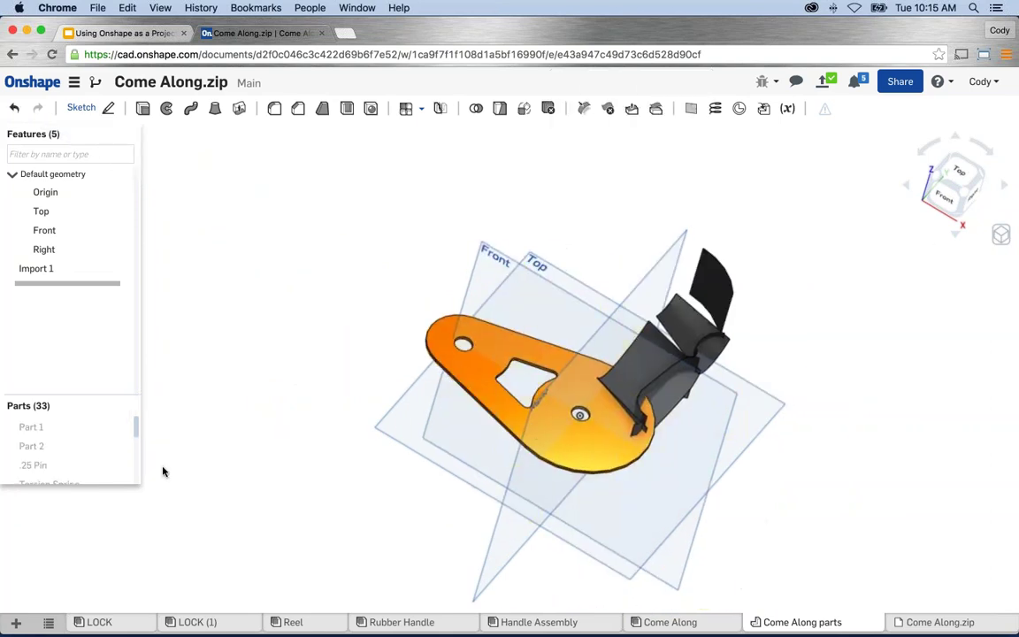
scroll(89, 453, "down", 5)
scroll(125, 462, "down", 5)
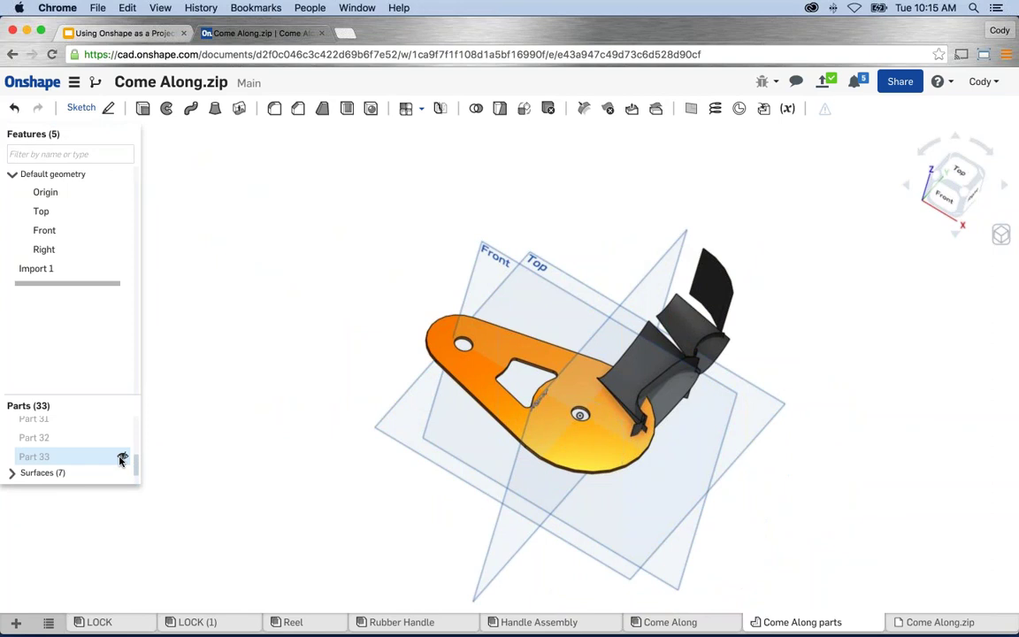
left_click(103, 435)
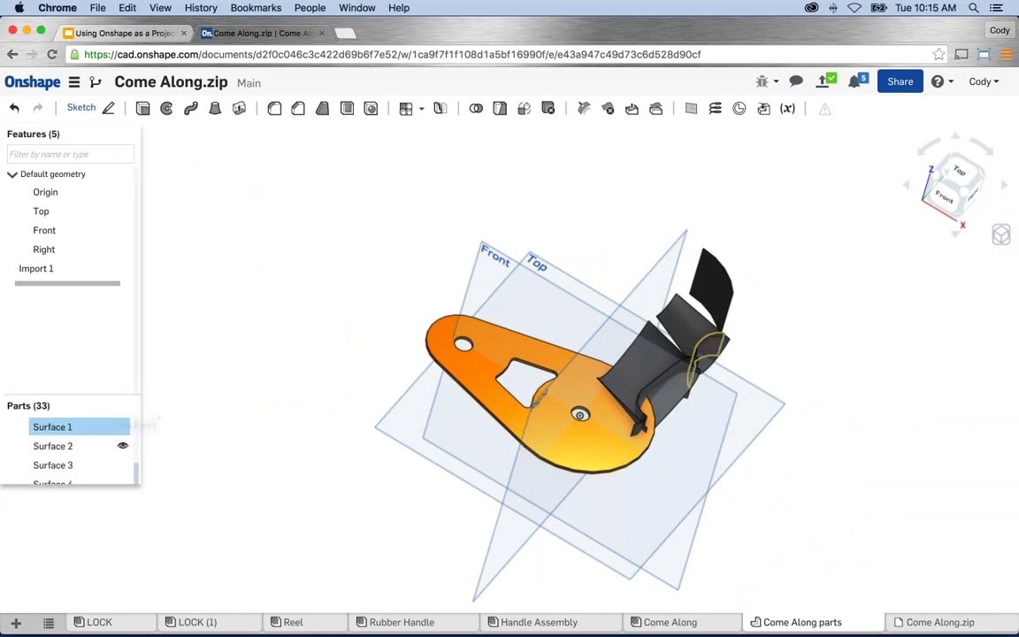
scroll(108, 443, "down", 3)
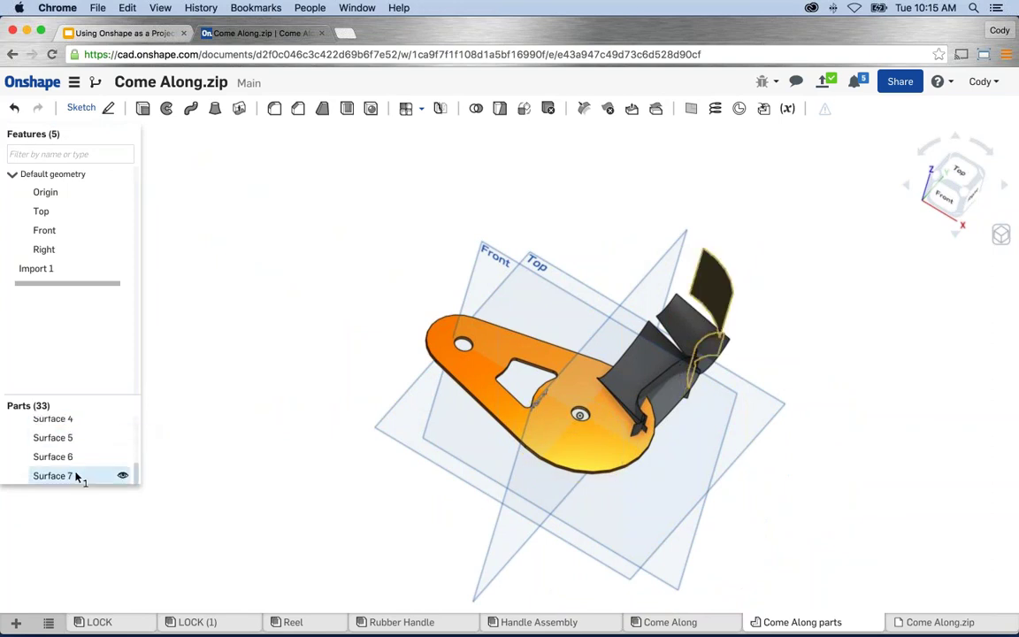
left_click(71, 456, "shift")
right_click(71, 443)
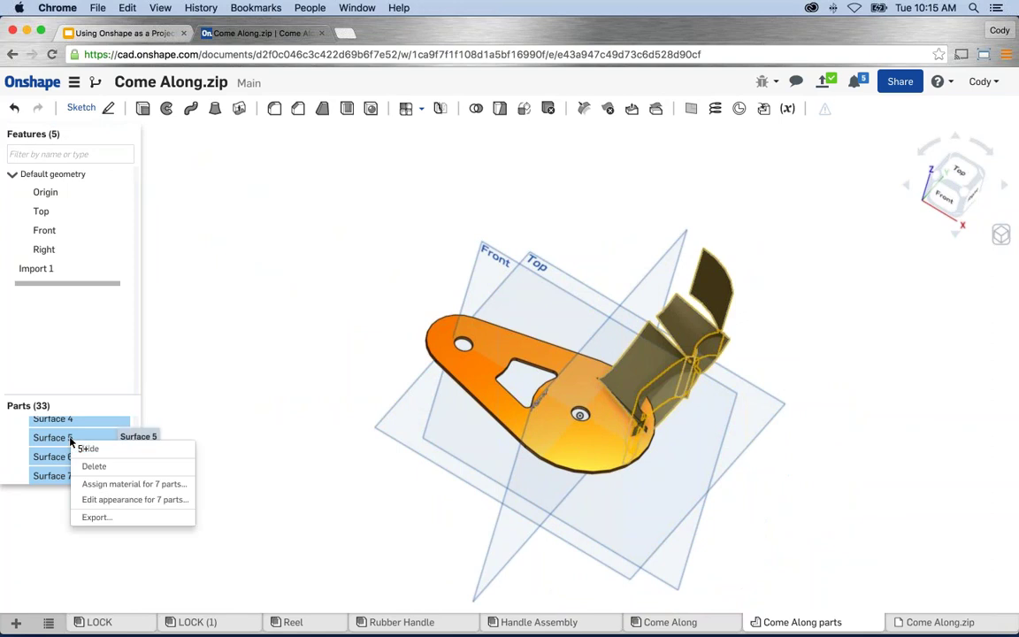
left_click(90, 449)
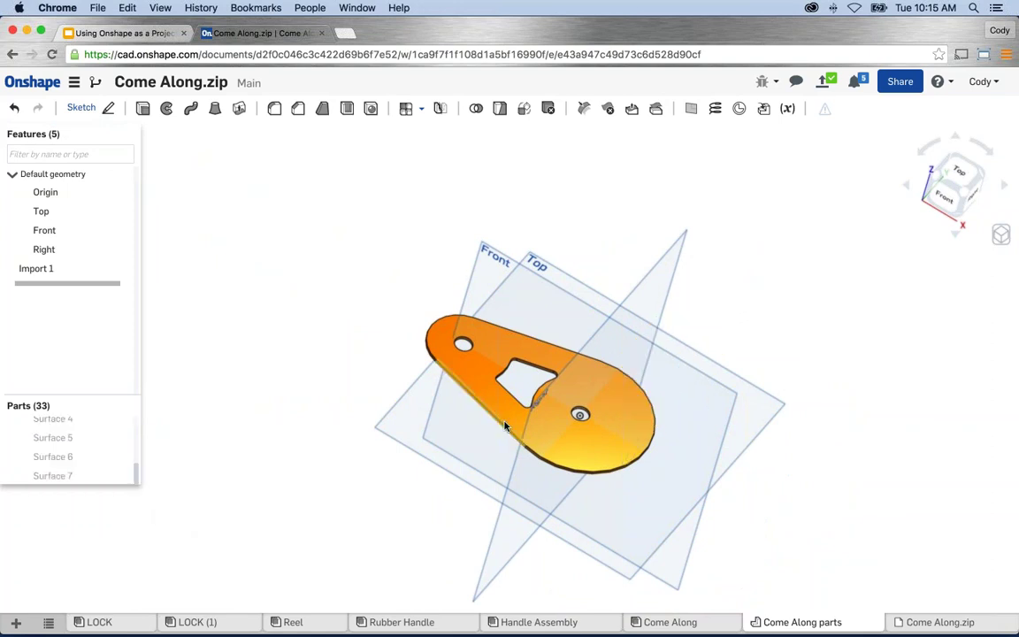
key("p")
scroll(539, 412, "up", 5)
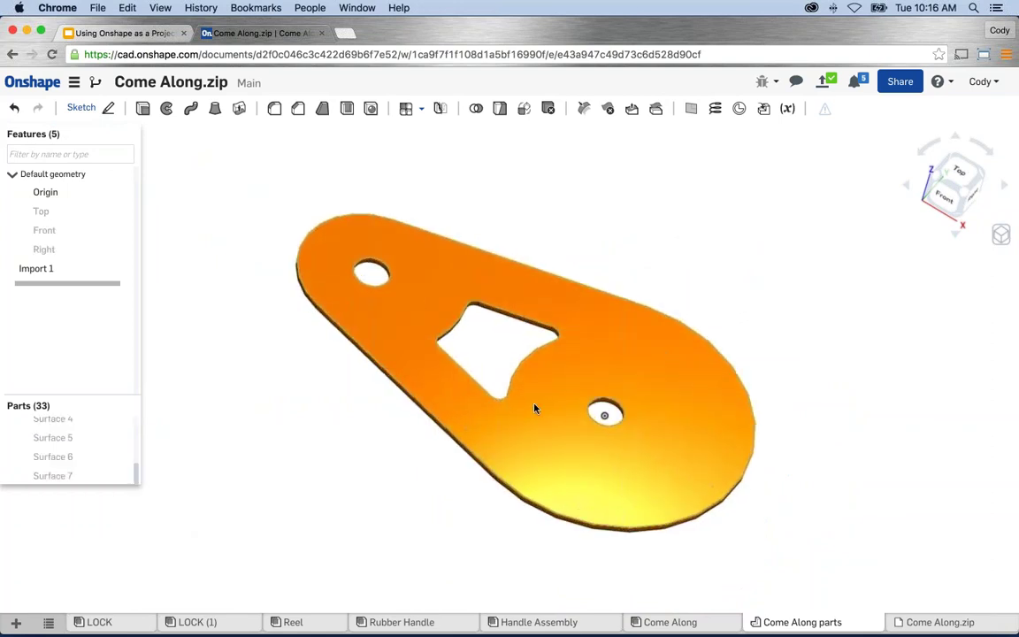
scroll(527, 406, "up", 5)
scroll(604, 416, "down", 4)
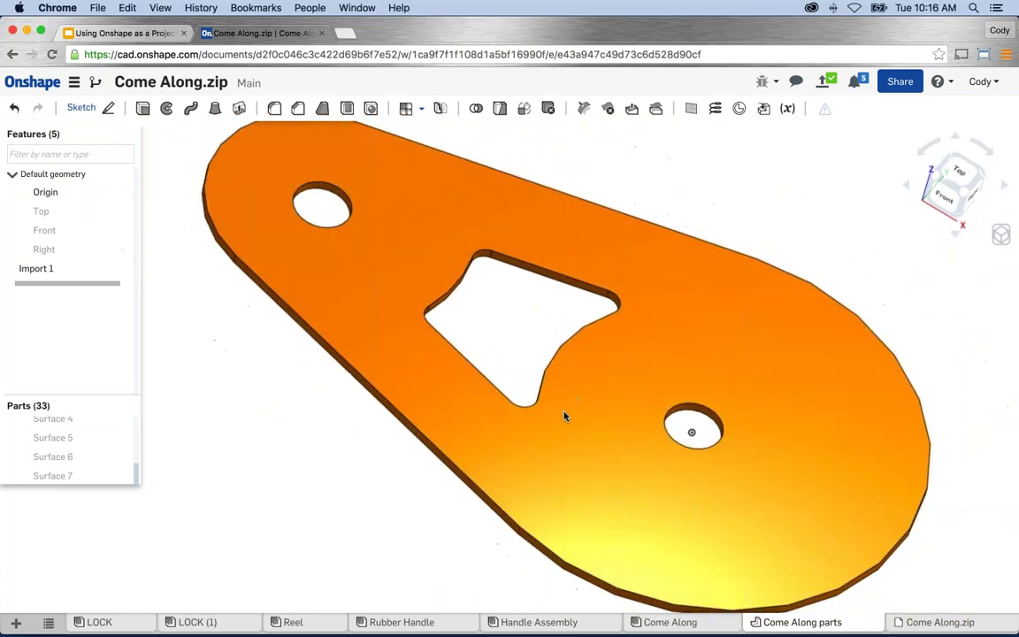
scroll(565, 416, "down", 2)
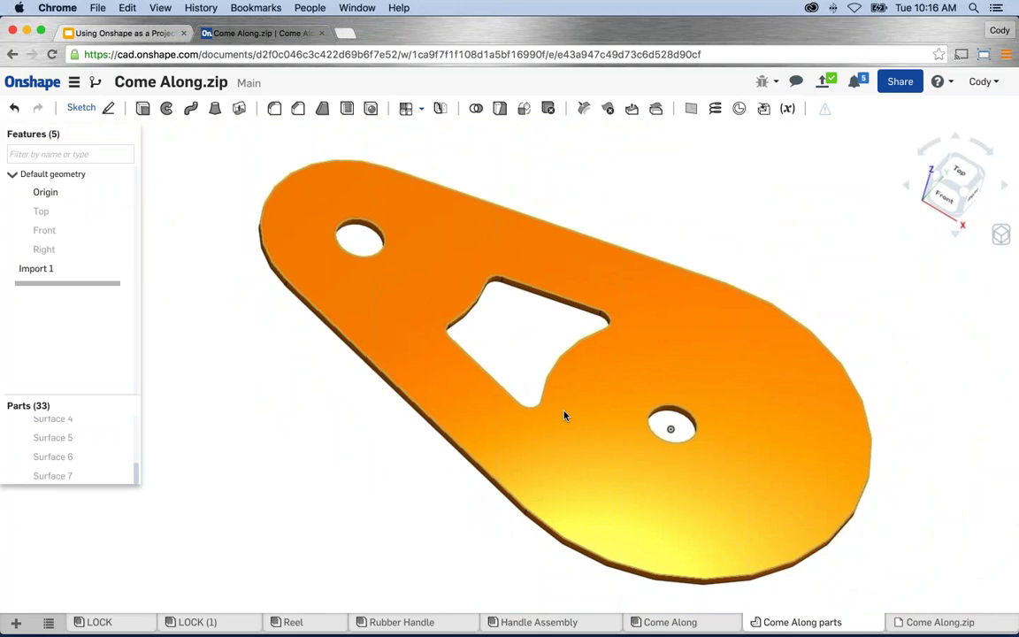
scroll(625, 255, "down", 3)
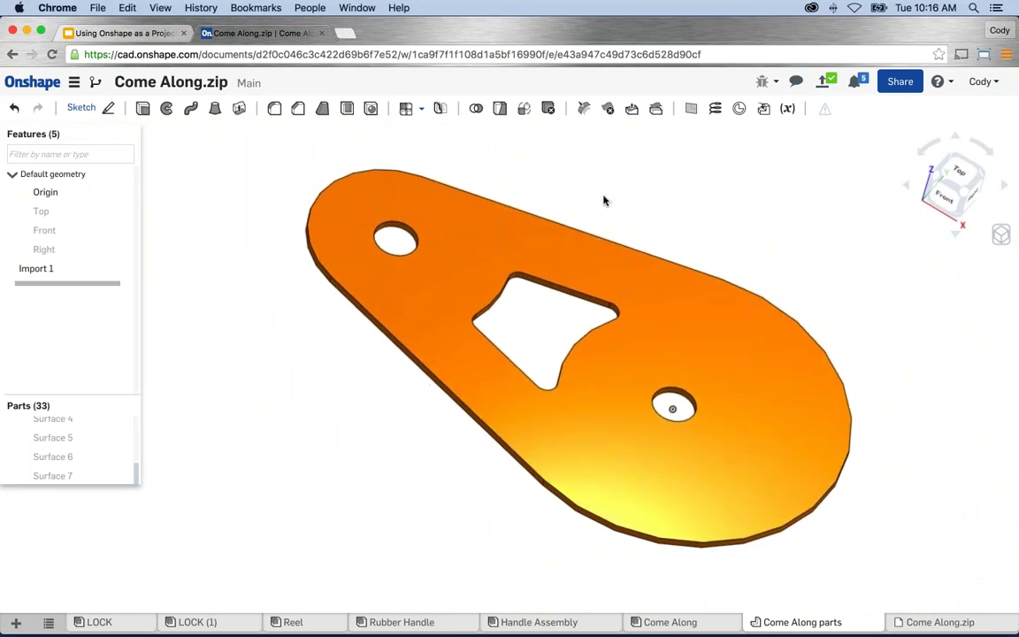
Start an Offset Move face selecting both Pulley Side Plate hole faces.
left_click(632, 109)
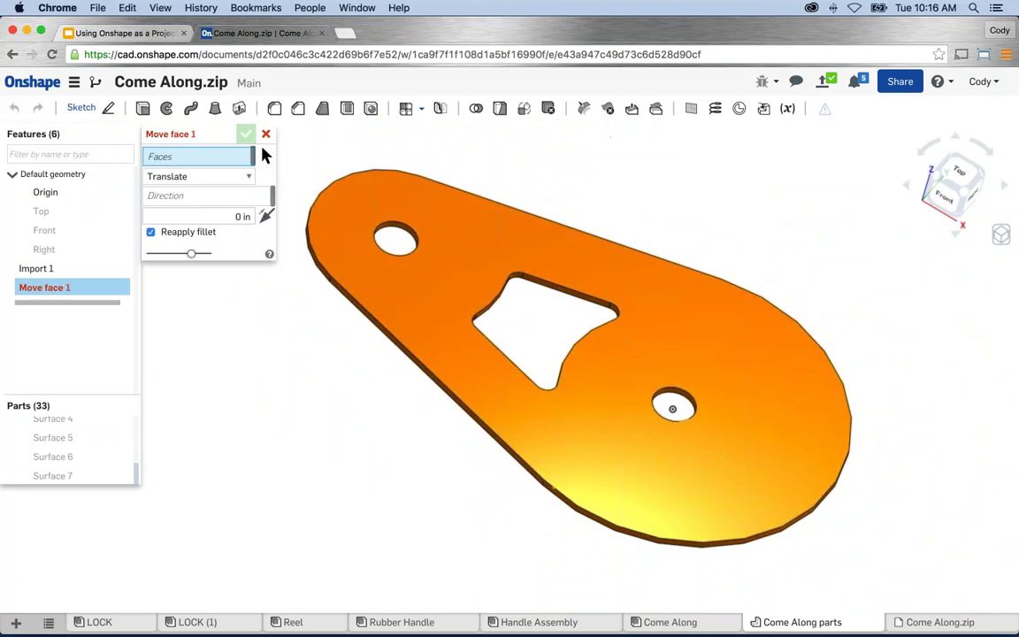
left_click(199, 176)
left_click(164, 199)
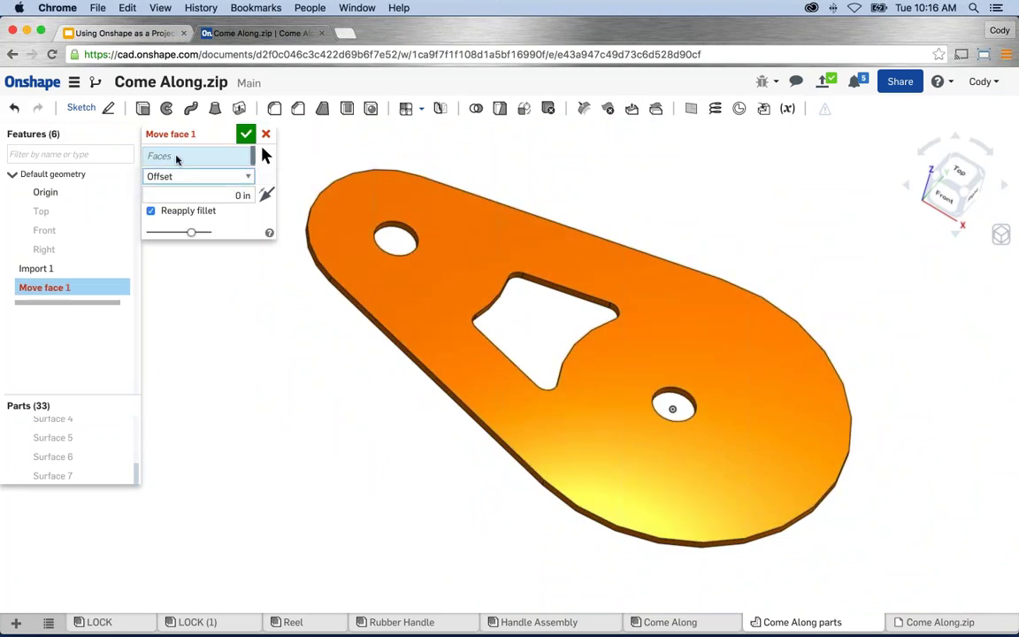
scroll(402, 232, "up", 5)
left_click(420, 228)
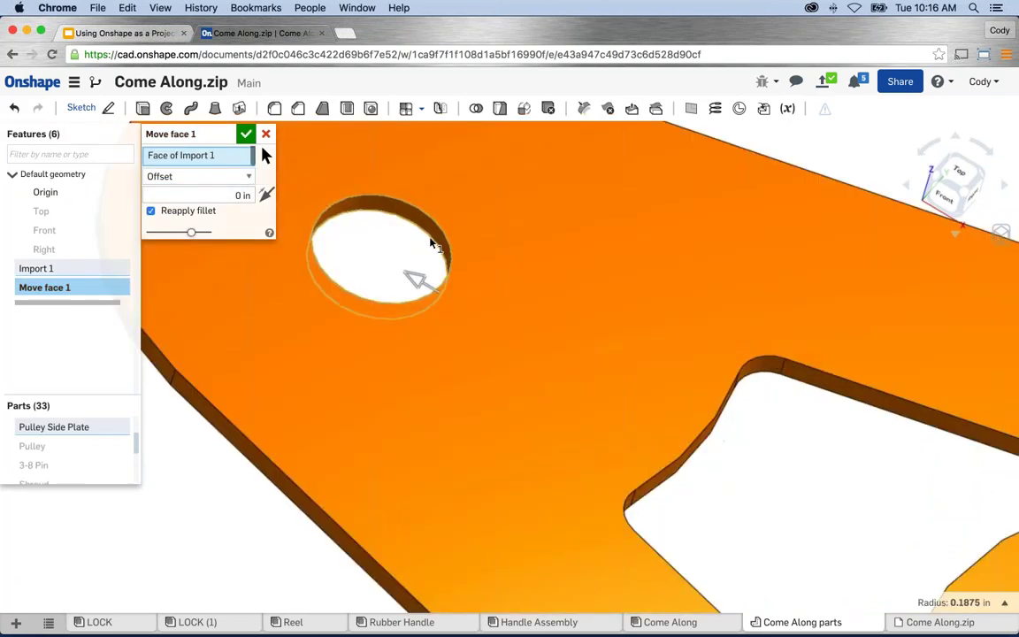
scroll(430, 243, "down", 3)
scroll(619, 398, "up", 1)
left_click(804, 495)
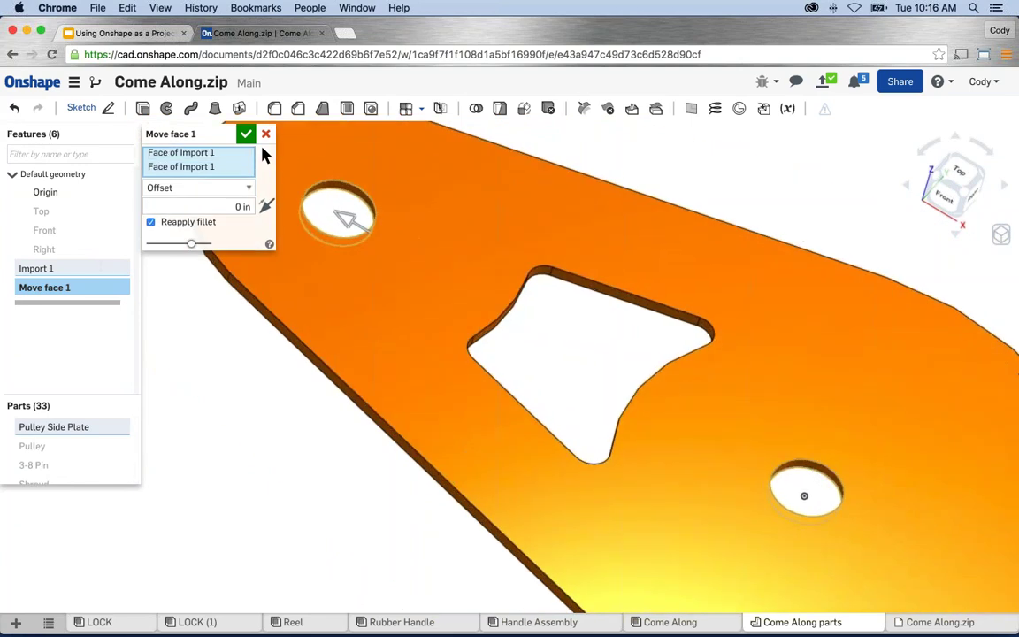
Offset the hole faces outward by 0.125 in and commit Move face 1.
left_click(353, 222)
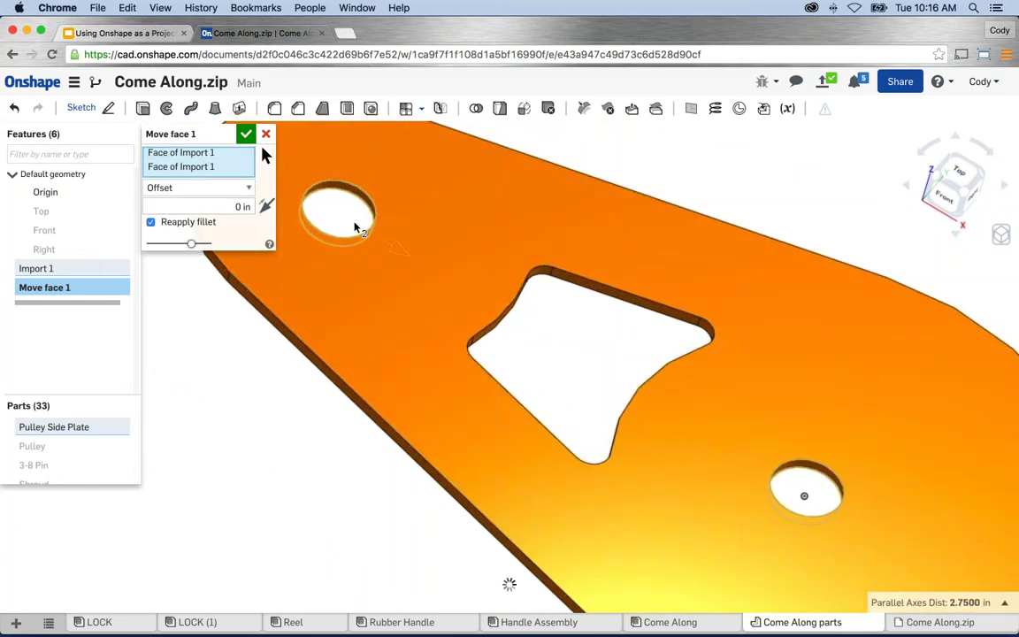
left_click_drag(354, 228, 373, 240)
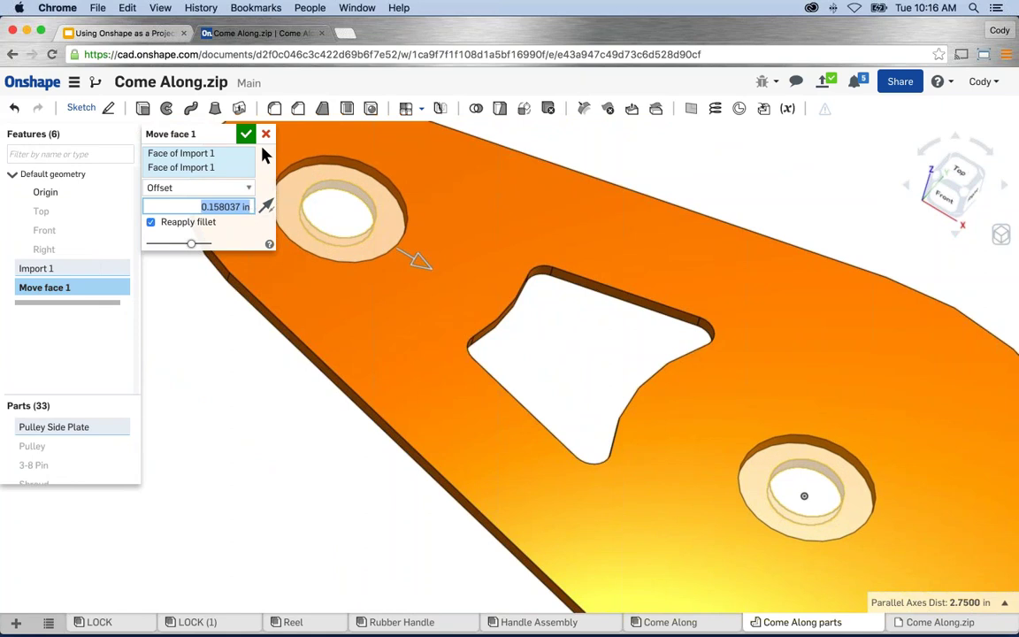
type(".125")
key("Return")
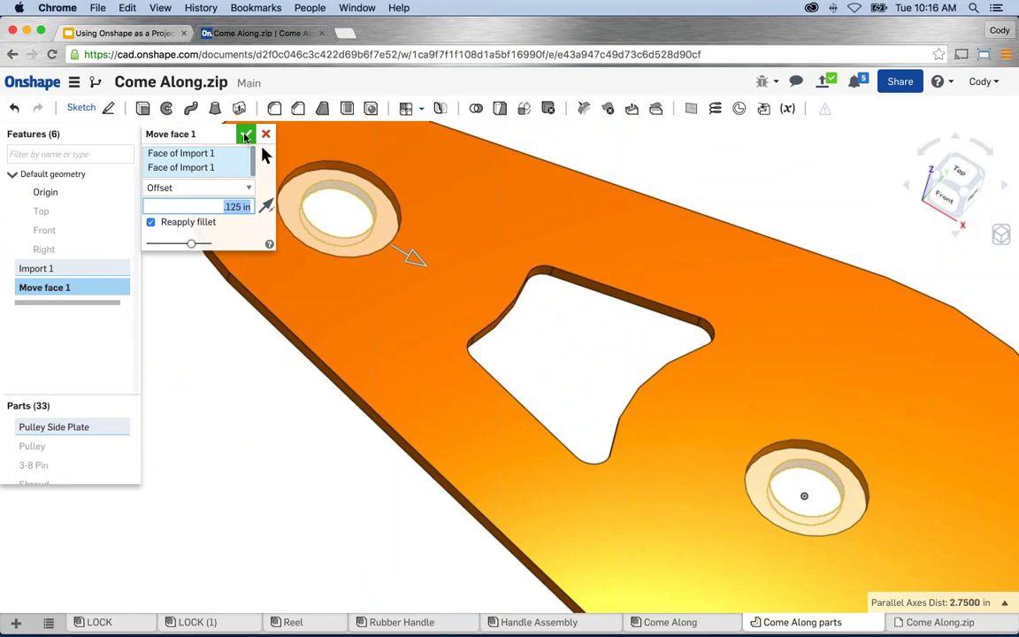
left_click(246, 134)
scroll(602, 329, "down", 3)
scroll(574, 331, "up", 1)
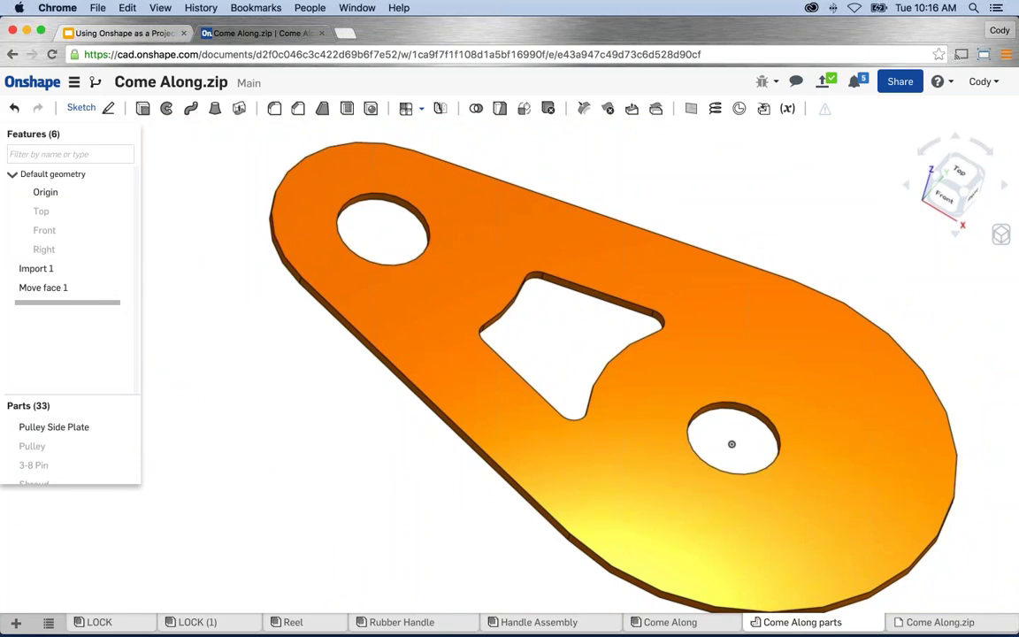
scroll(490, 502, "down", 3)
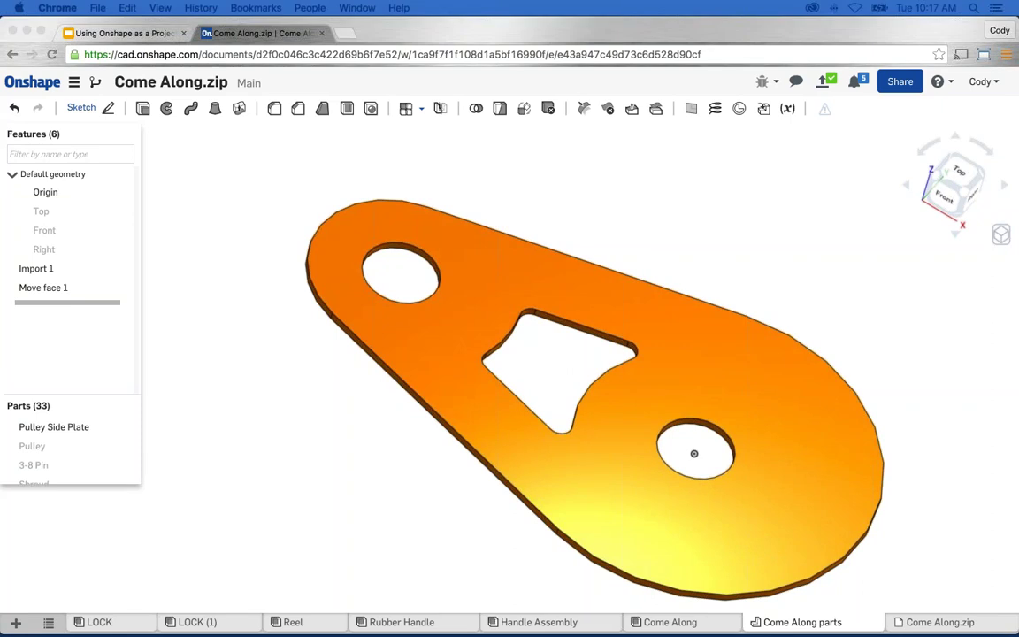
left_click(786, 233)
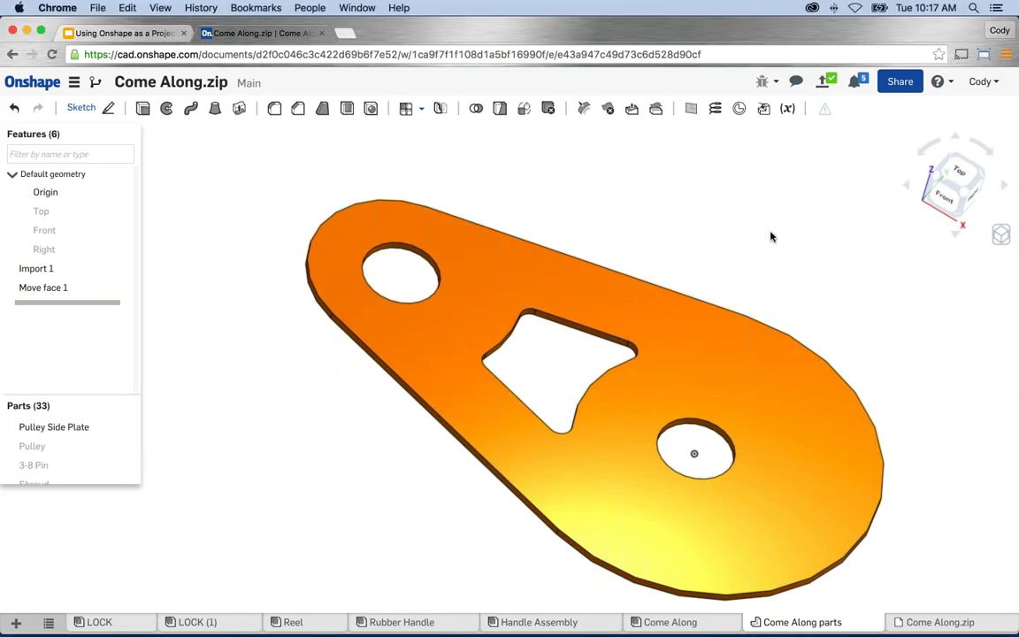
middle_click_drag(760, 245, 742, 229)
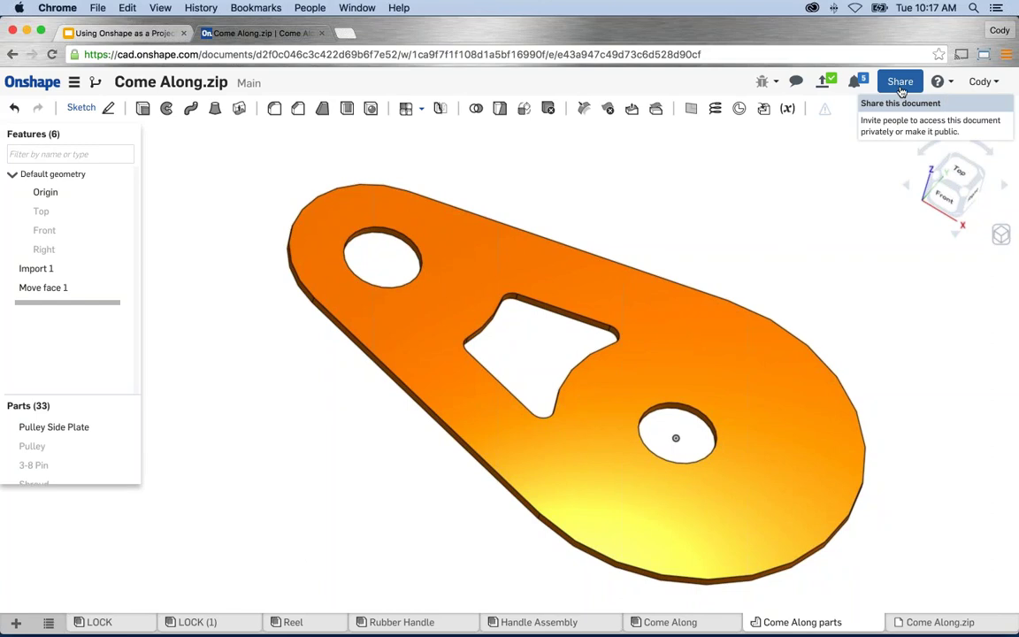
Share Come Along.zip with the collaborator's e-mail address at Can edit & share permission.
left_click(901, 86)
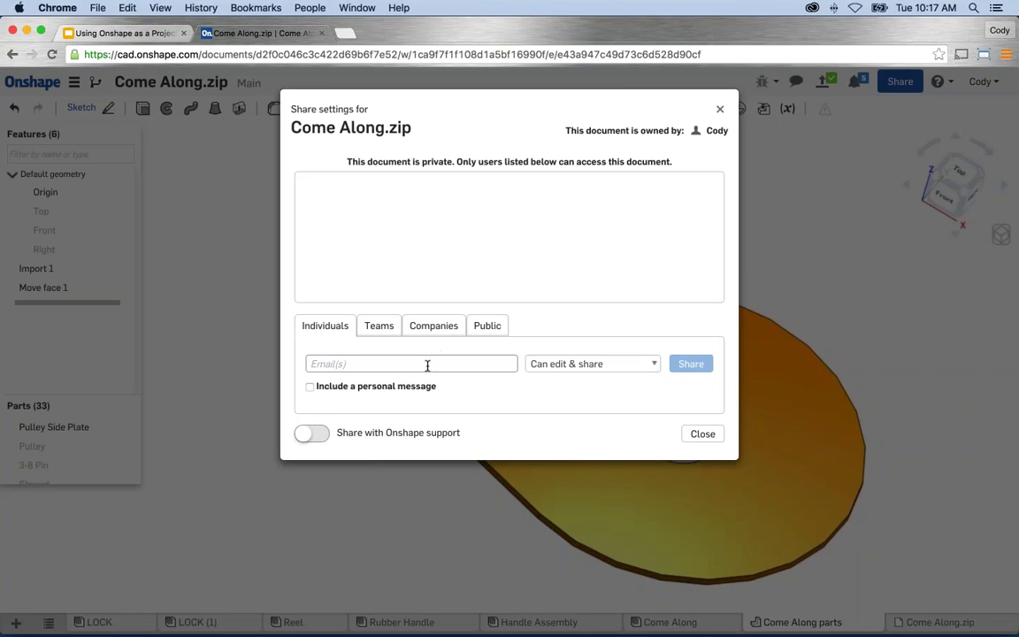
left_click(427, 364)
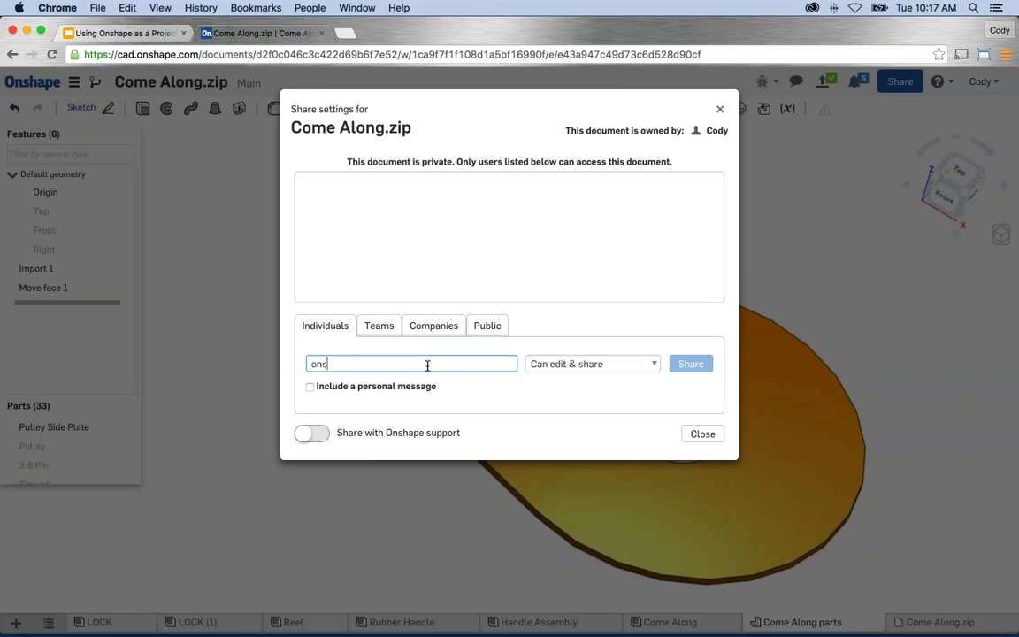
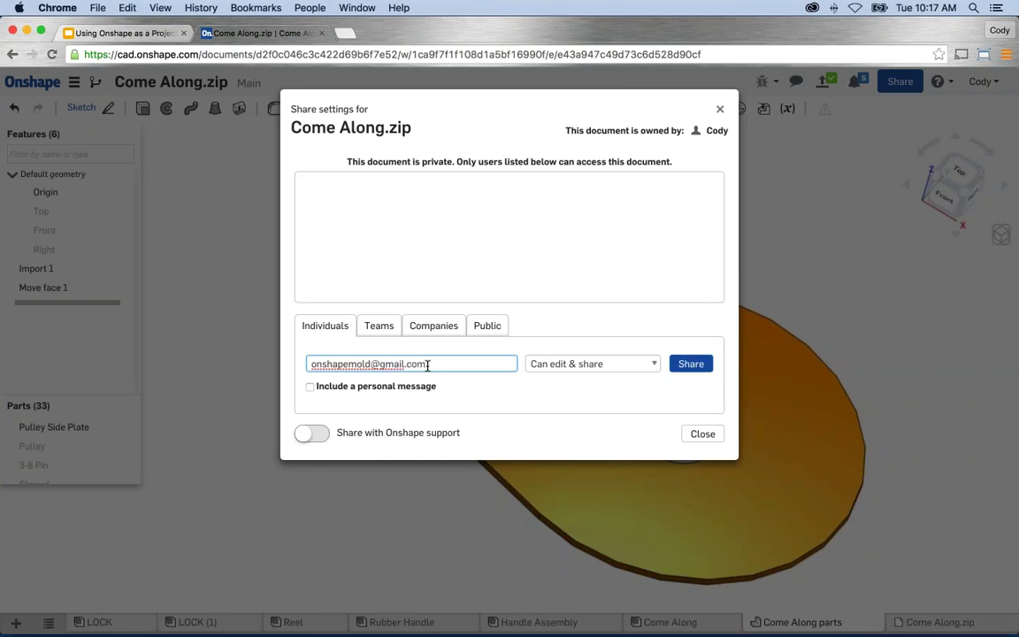
left_click(646, 362)
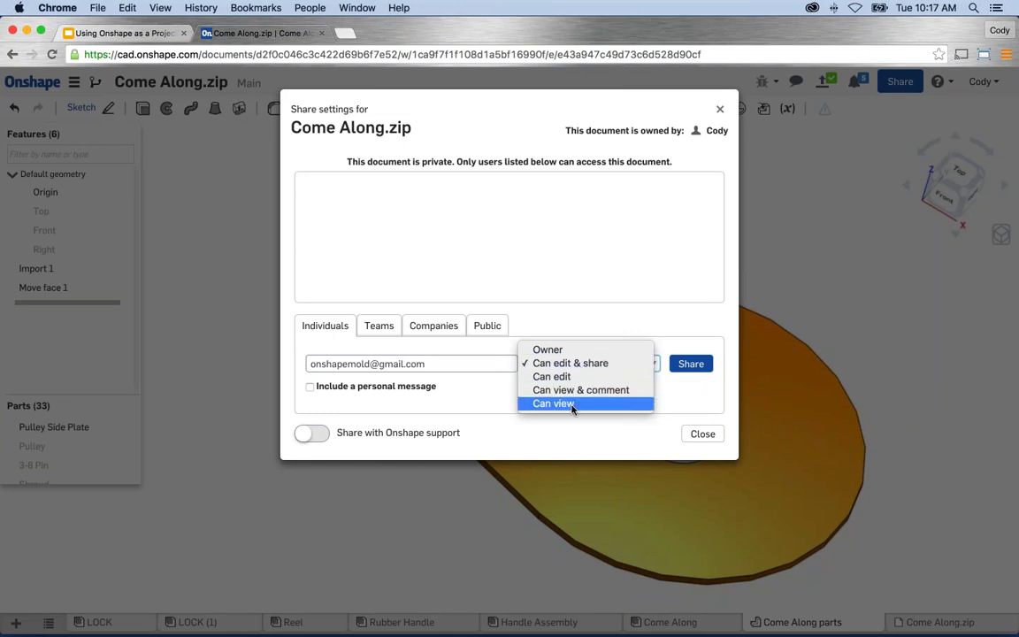
left_click(689, 413)
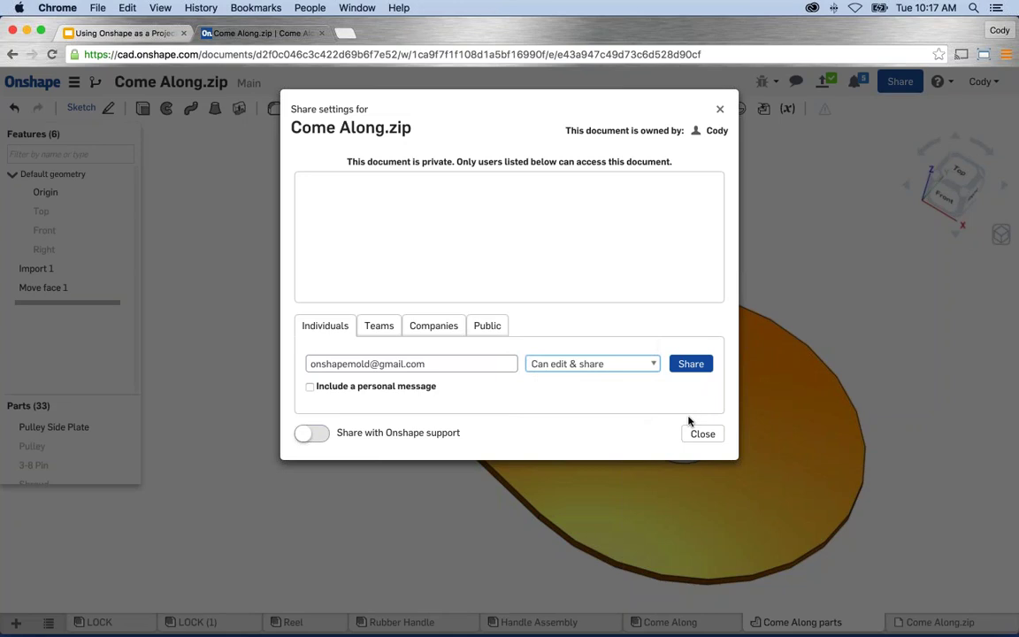
left_click(691, 364)
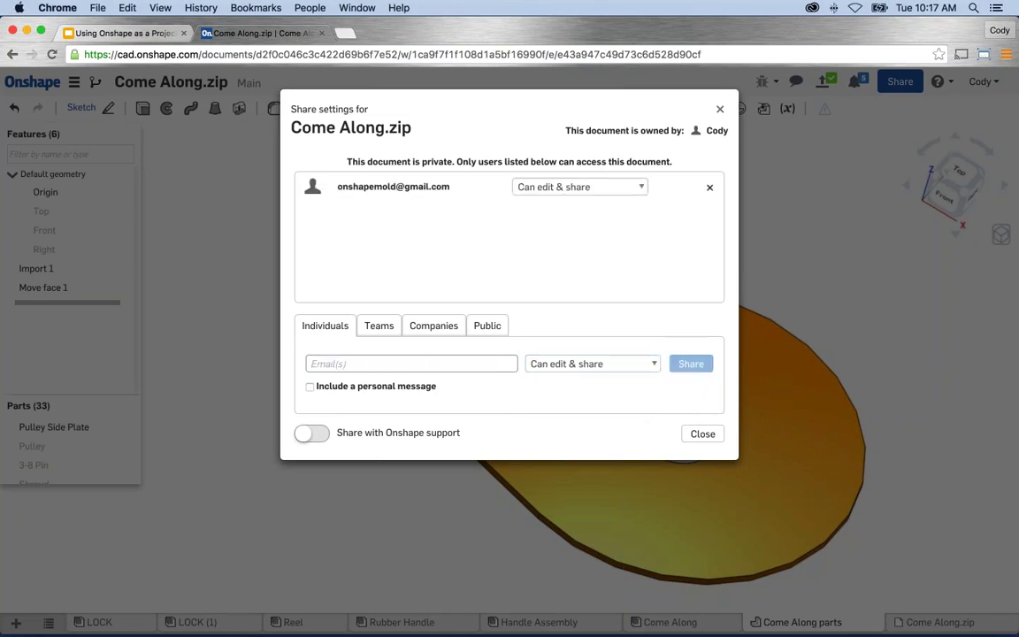
Close the Share dialog and bring up the Comments panel.
left_click(704, 434)
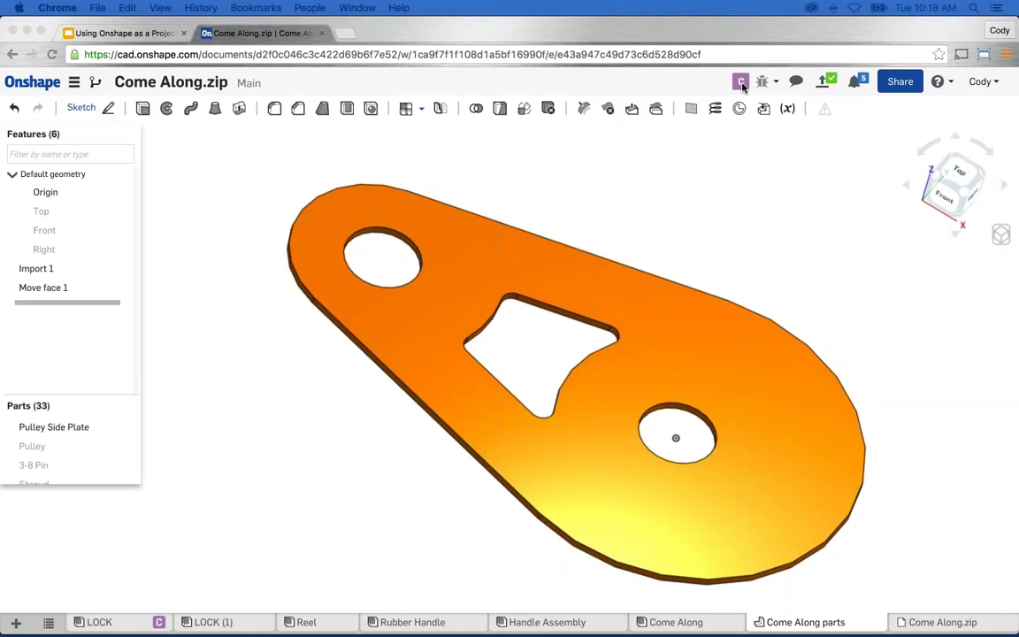
left_click(741, 81)
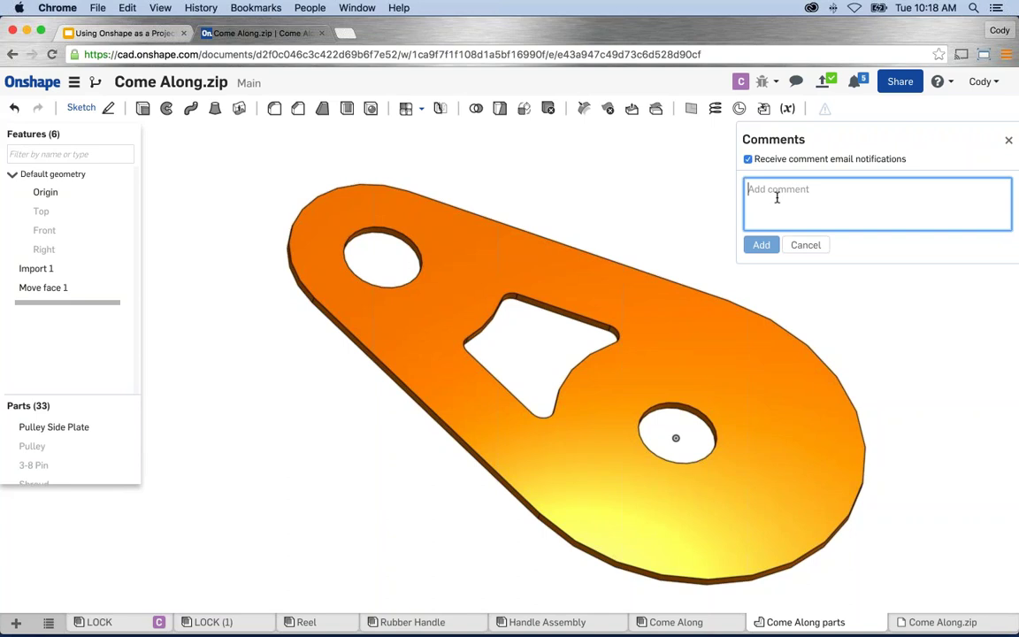
Post 'Does this look good?' and a hole-edge comment 'Is this hole diameter right?'.
type("Does this look ")
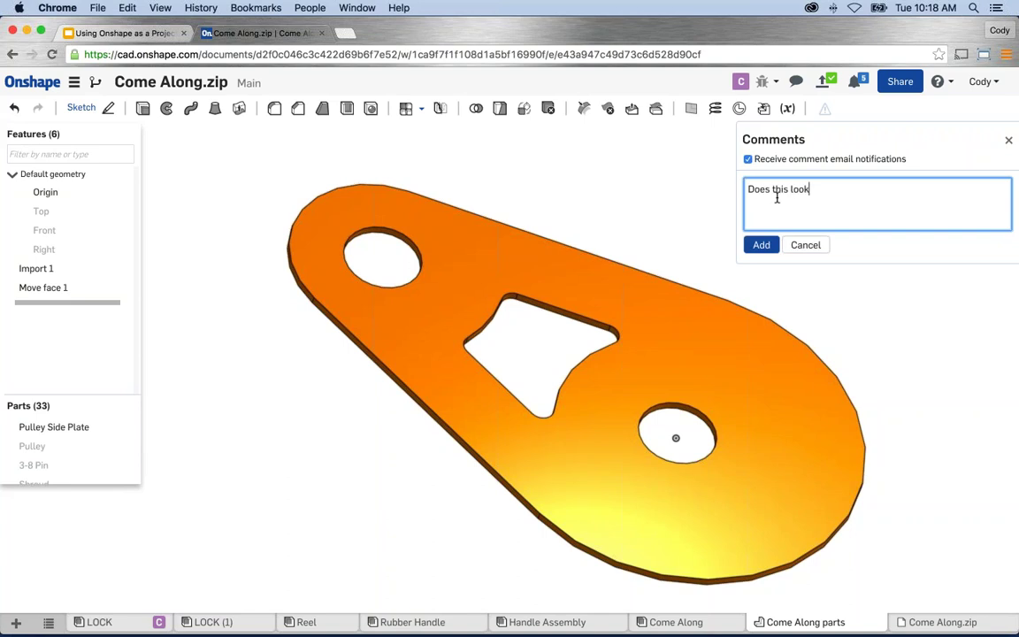
type("good?")
key("Return")
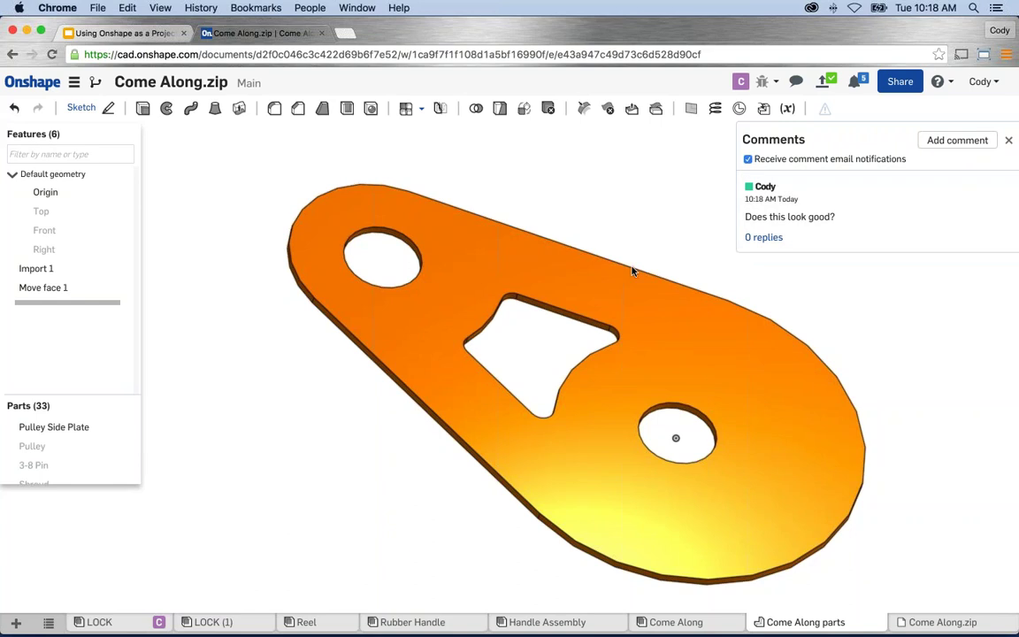
right_click(399, 237)
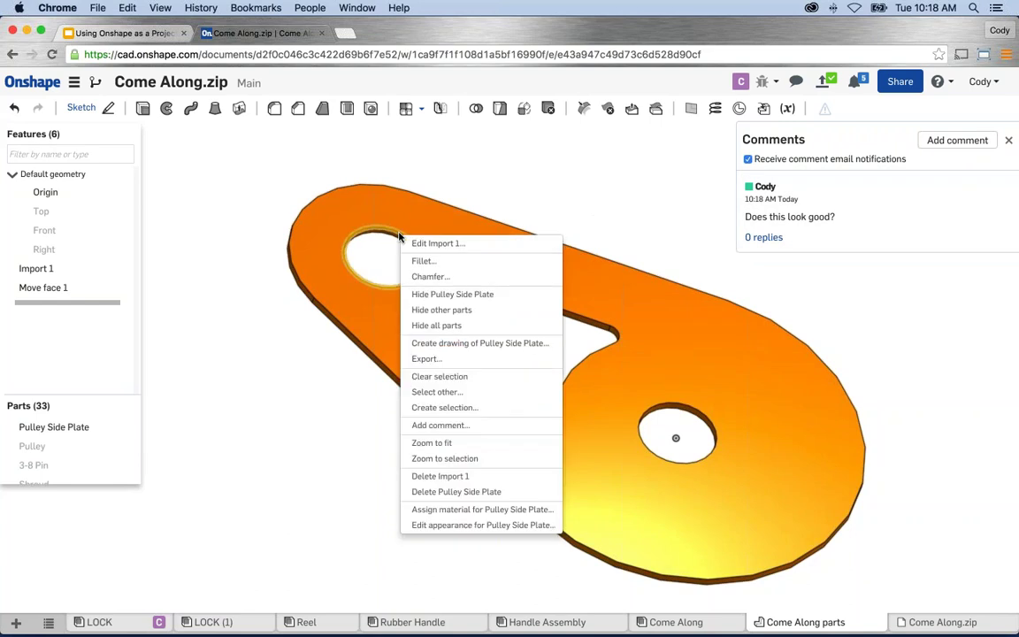
left_click(440, 424)
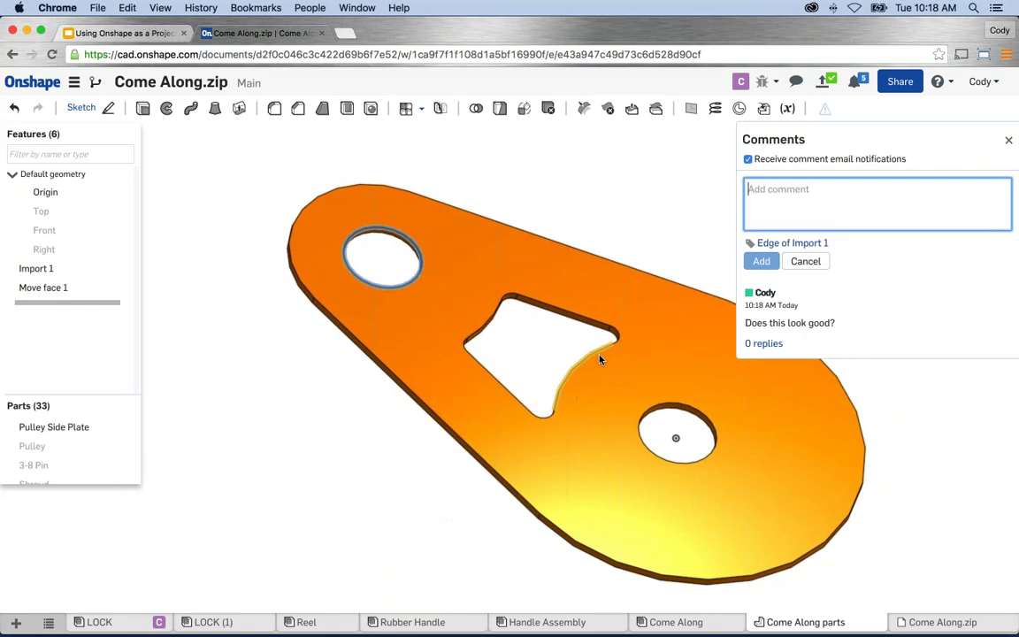
type("Is this hol")
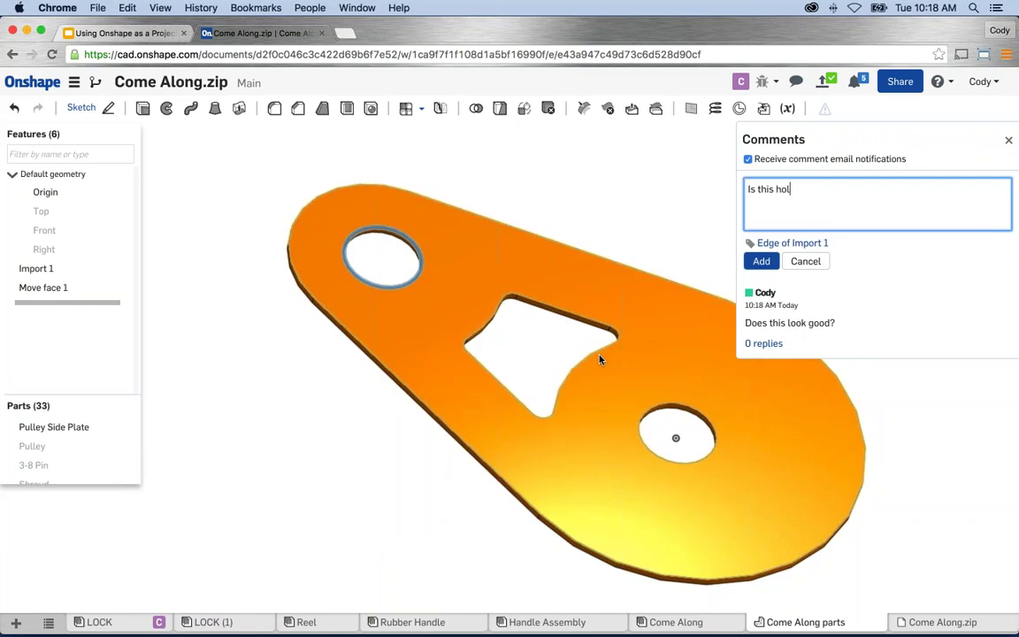
type("e diameter right?")
left_click(760, 261)
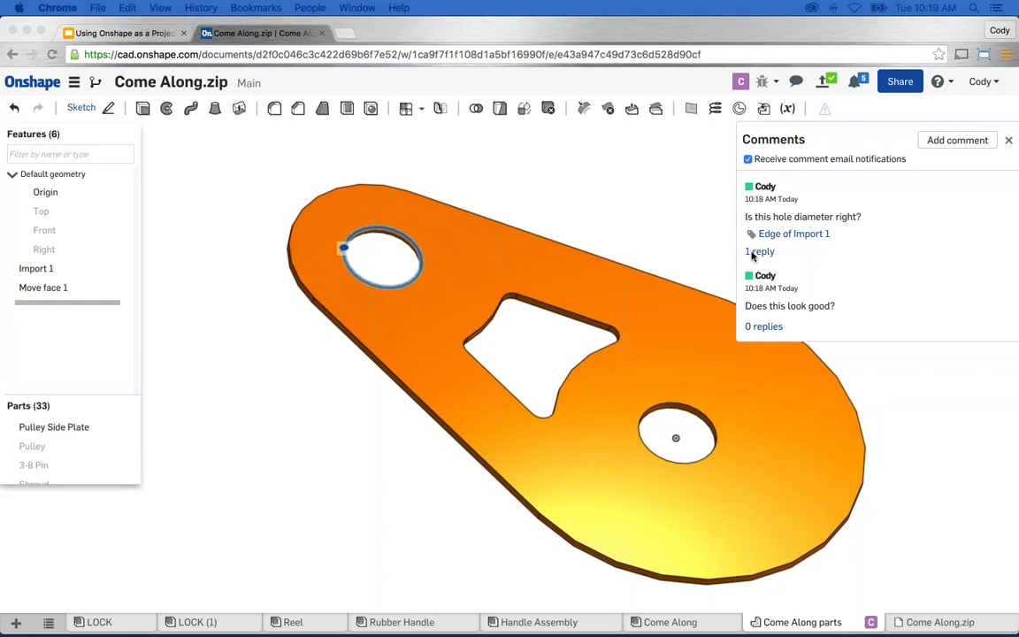
Read the 'Yes' reply on the hole-diameter comment, then close the Comments panel.
left_click(756, 254)
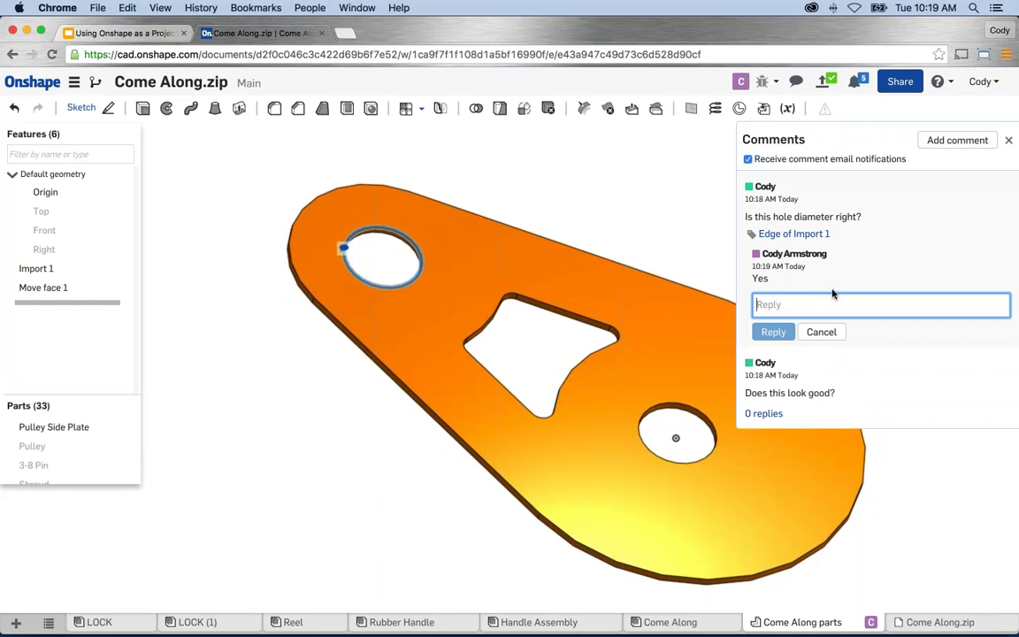
left_click(1008, 141)
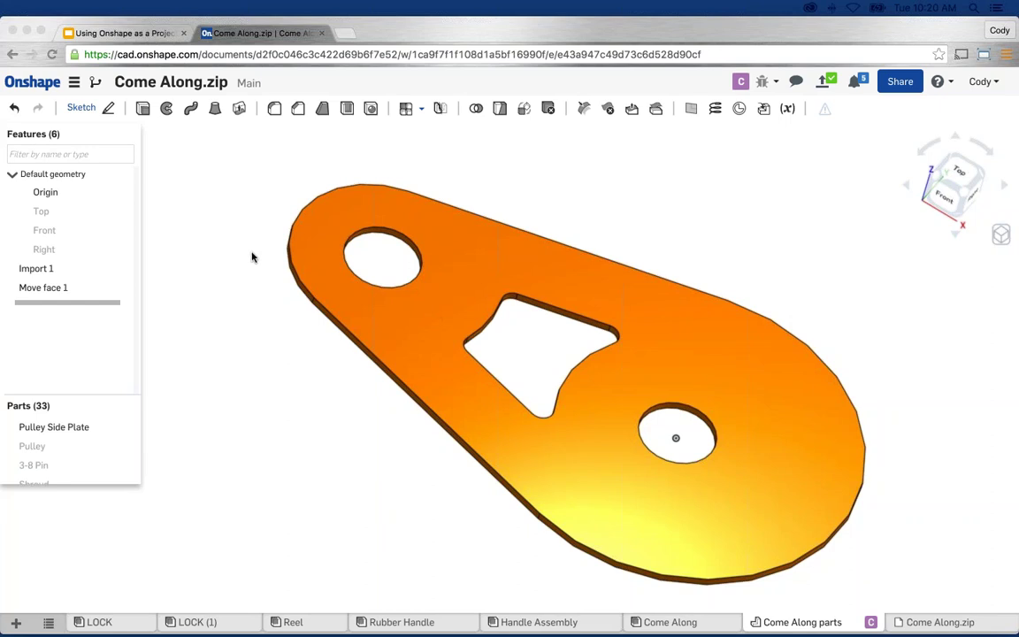
Save the Main workspace as a new version named Rev A from Versions and history.
left_click(96, 85)
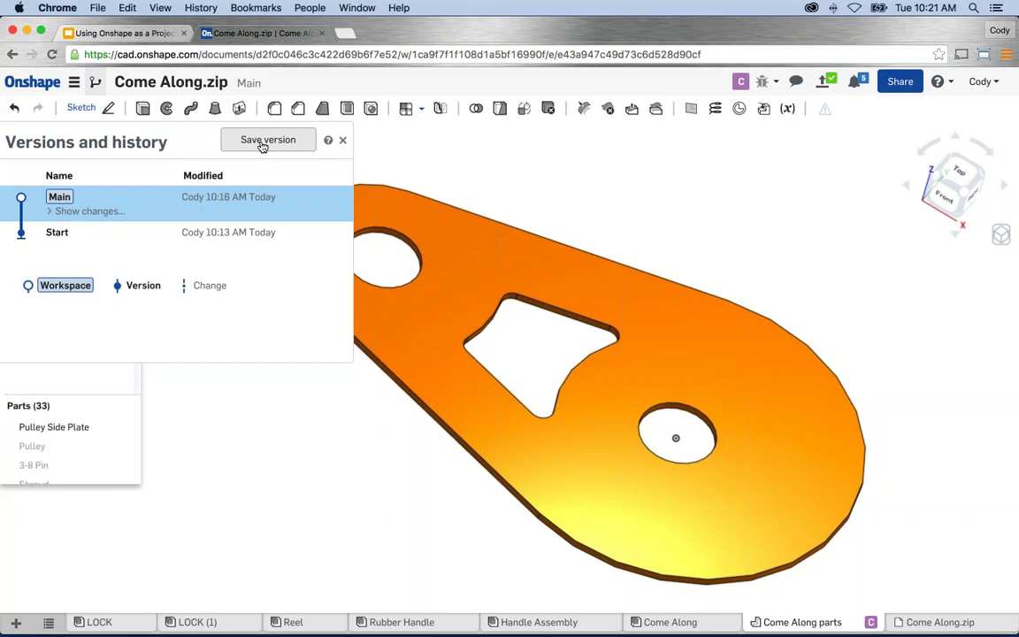
left_click(266, 140)
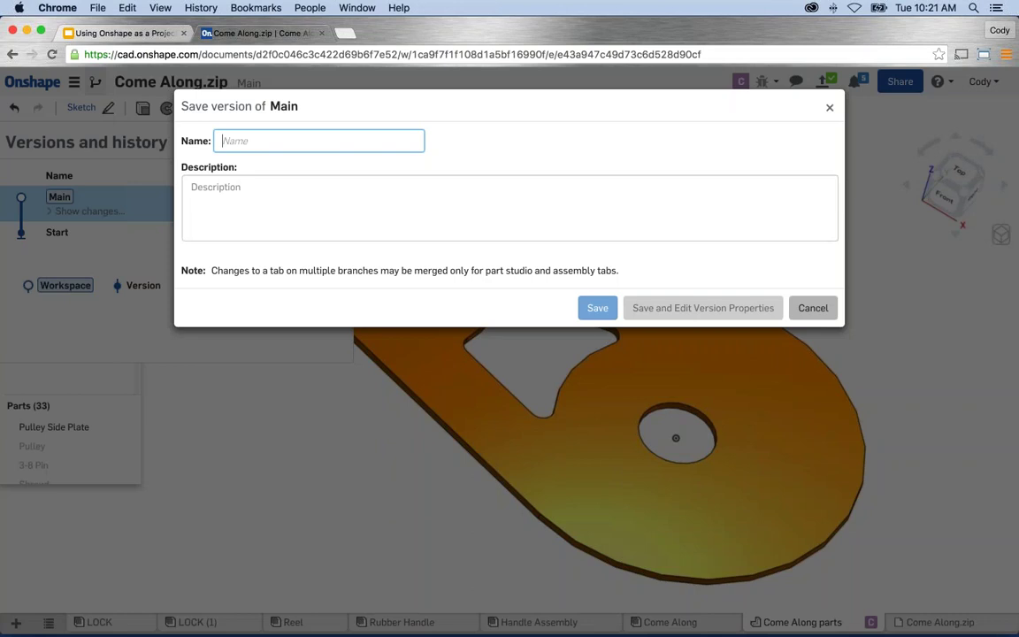
type("Rev A")
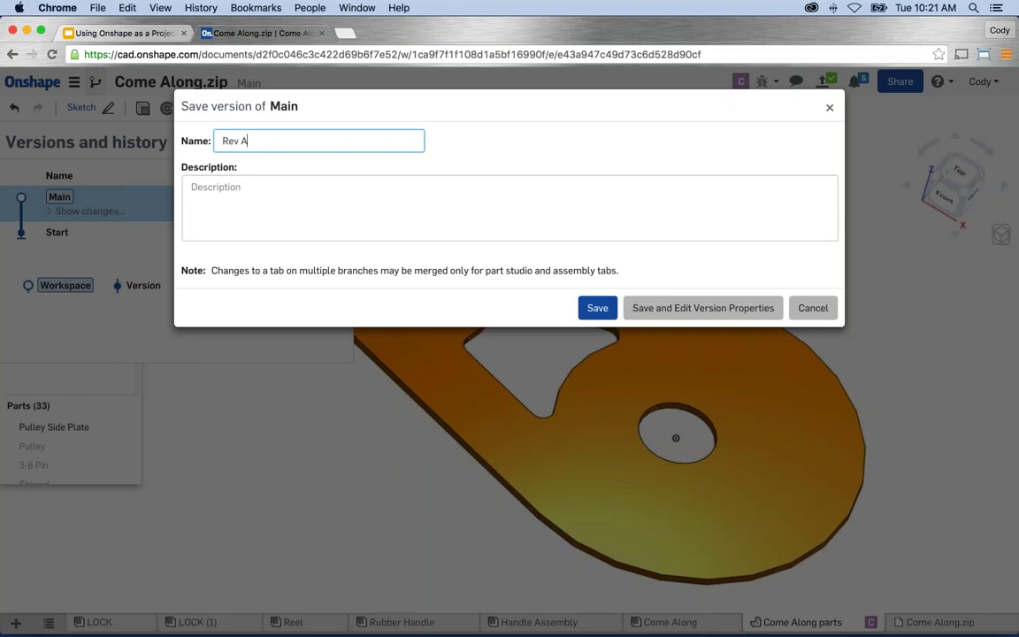
key("Return")
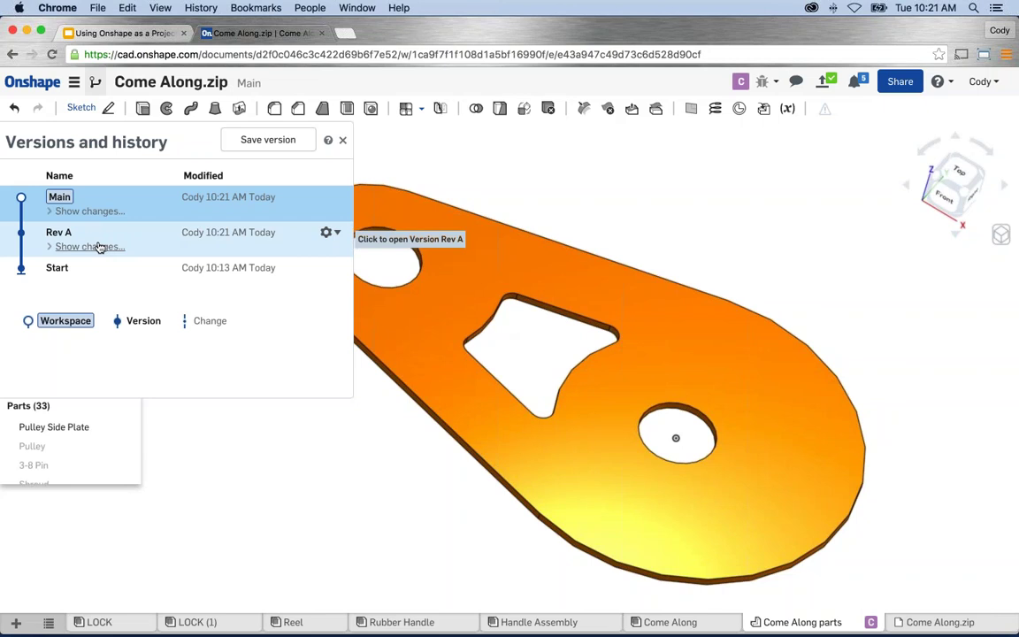
Show the Rev A change list, then open and close the Move face 1 options menu.
left_click(53, 247)
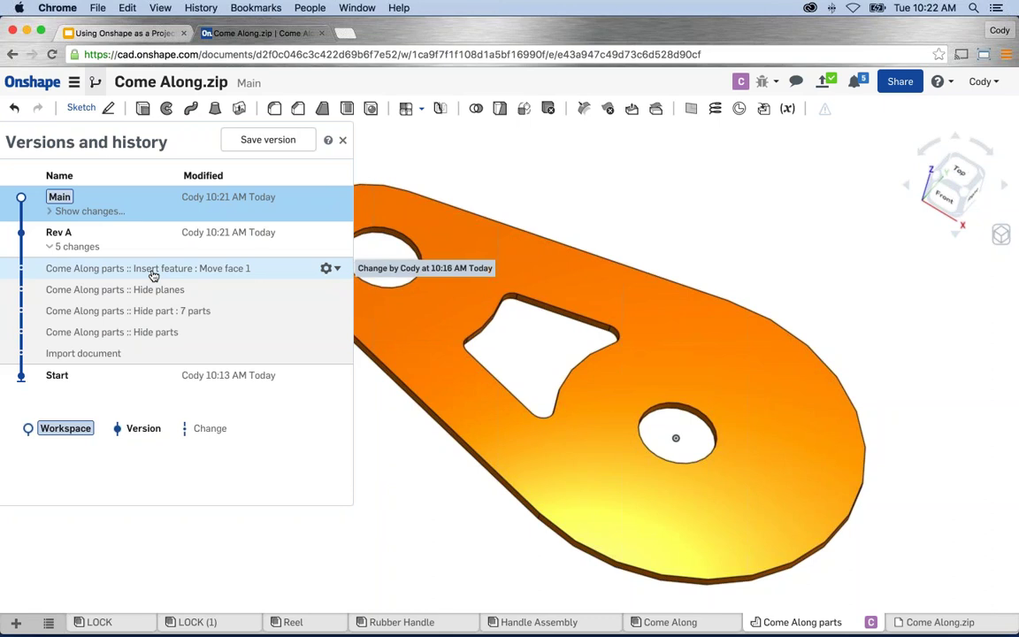
left_click(335, 270)
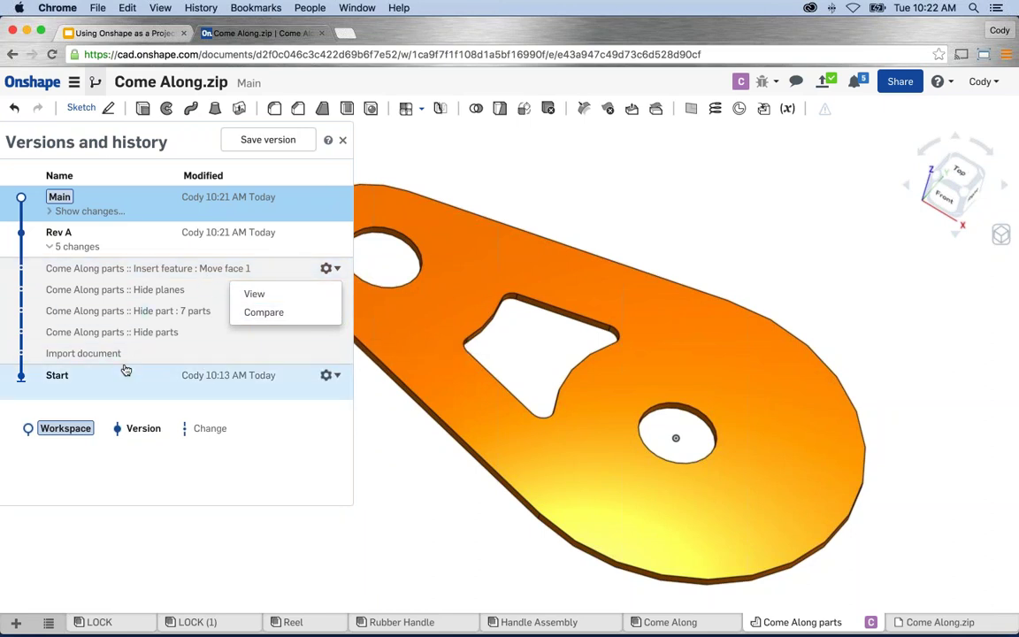
left_click(175, 149)
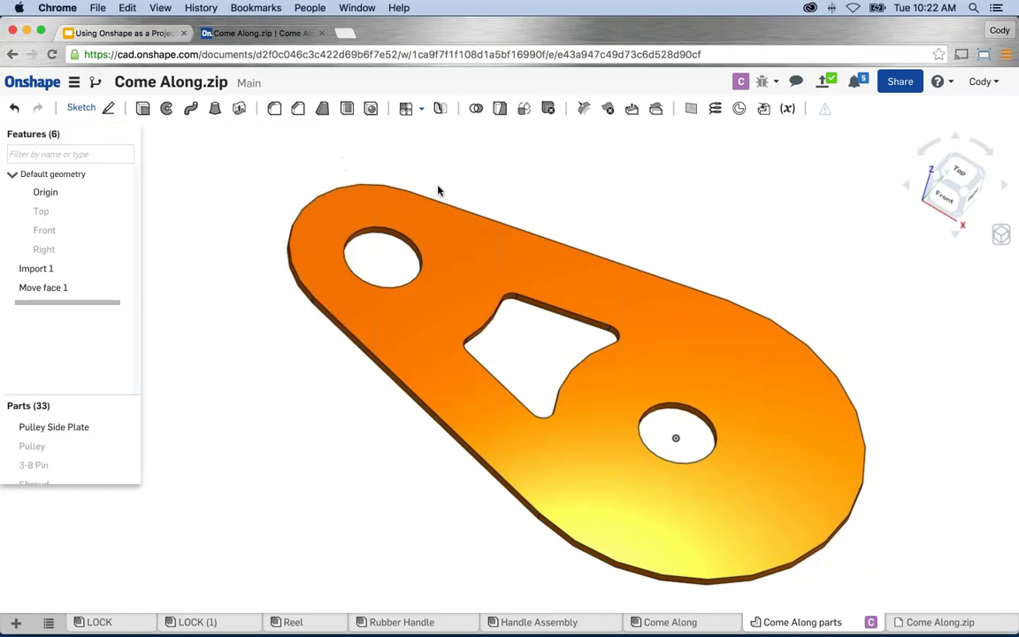
Orbit the Pulley Side Plate to view it from a flatter angle.
right_click_drag(438, 190, 352, 231)
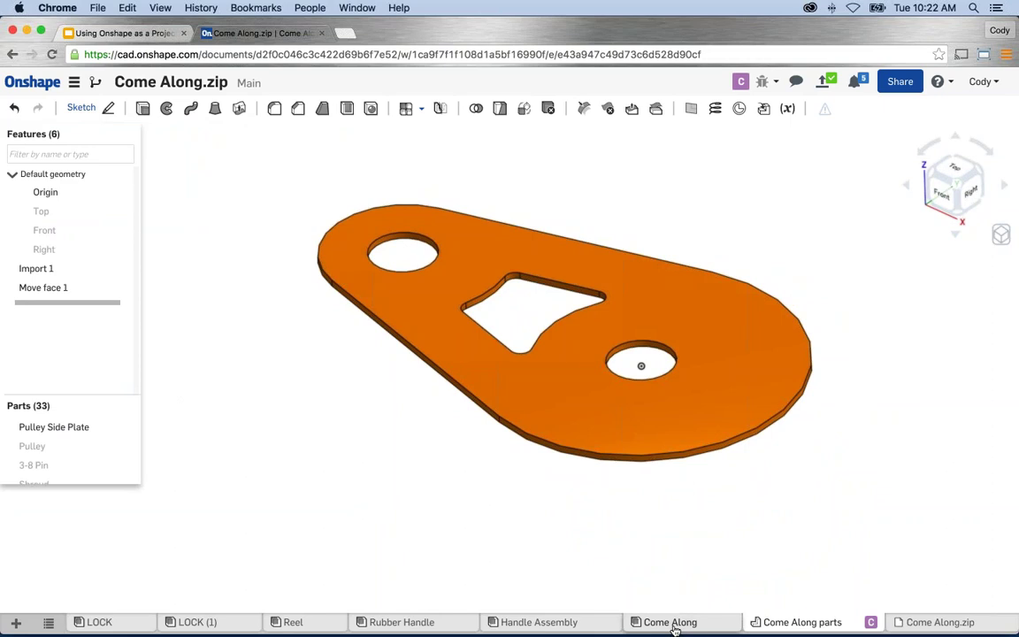
In the Come Along assembly, cut a section view through a Shroud face.
left_click(672, 623)
scroll(529, 438, "down", 3)
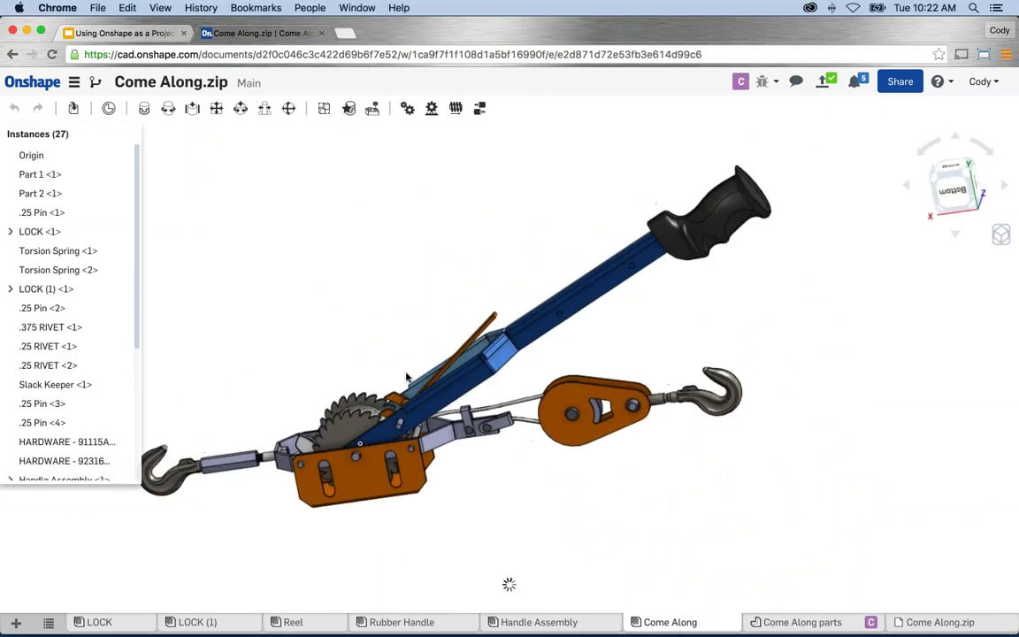
right_click_drag(407, 378, 447, 382)
left_click(407, 504)
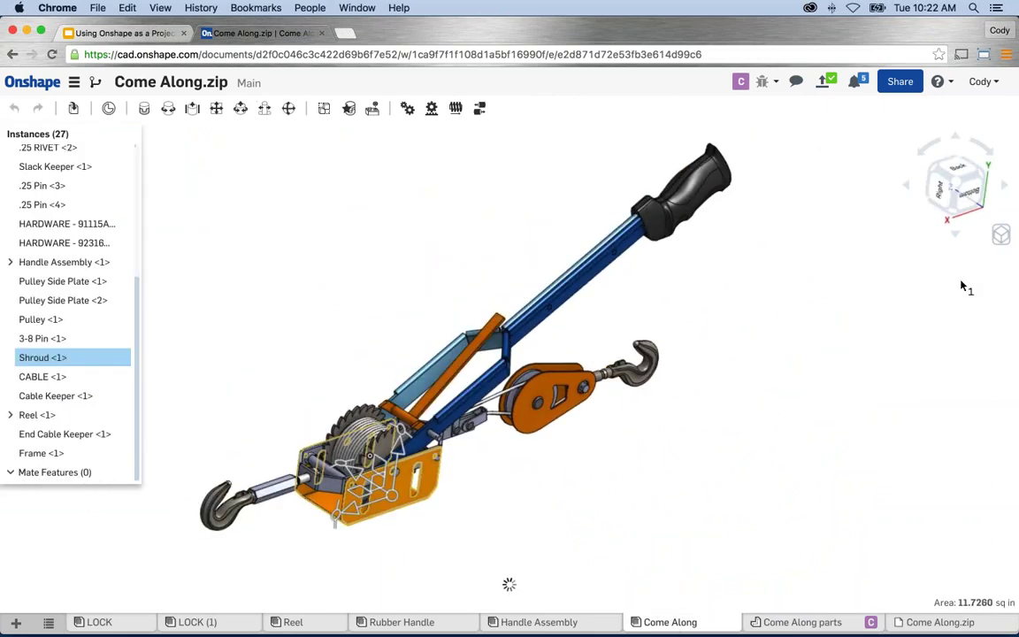
left_click(1001, 235)
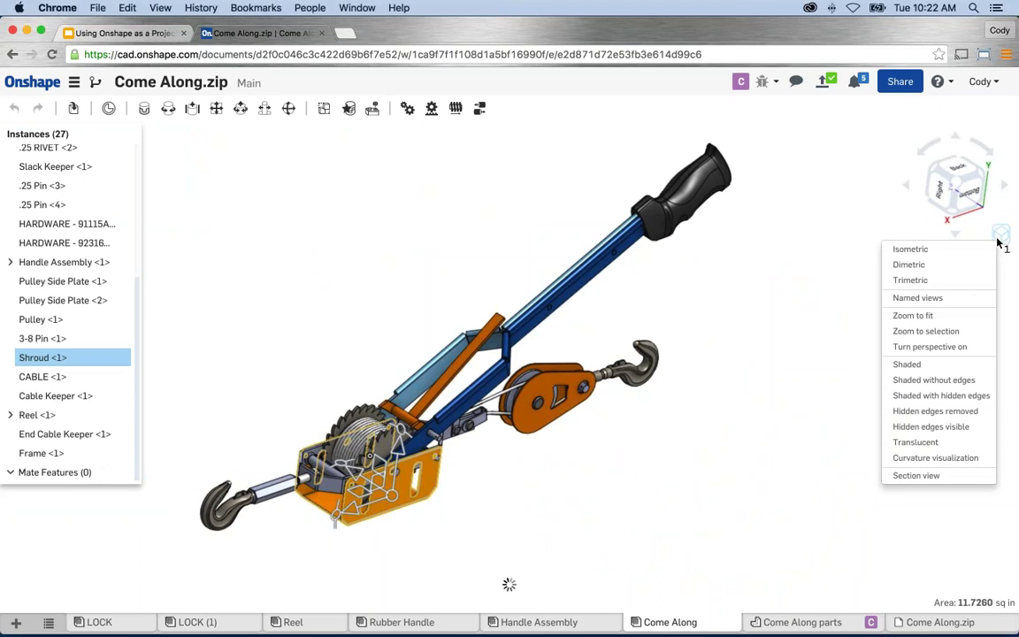
left_click(918, 476)
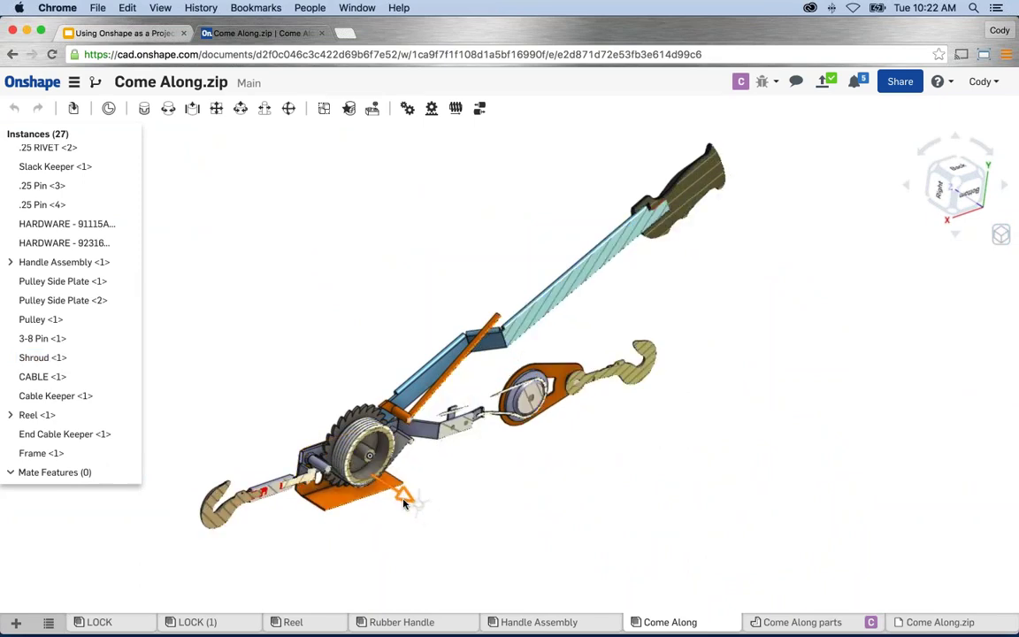
Orbit, pan and zoom around the sectioned assembly, then fit it to the view.
right_click_drag(403, 503, 345, 502)
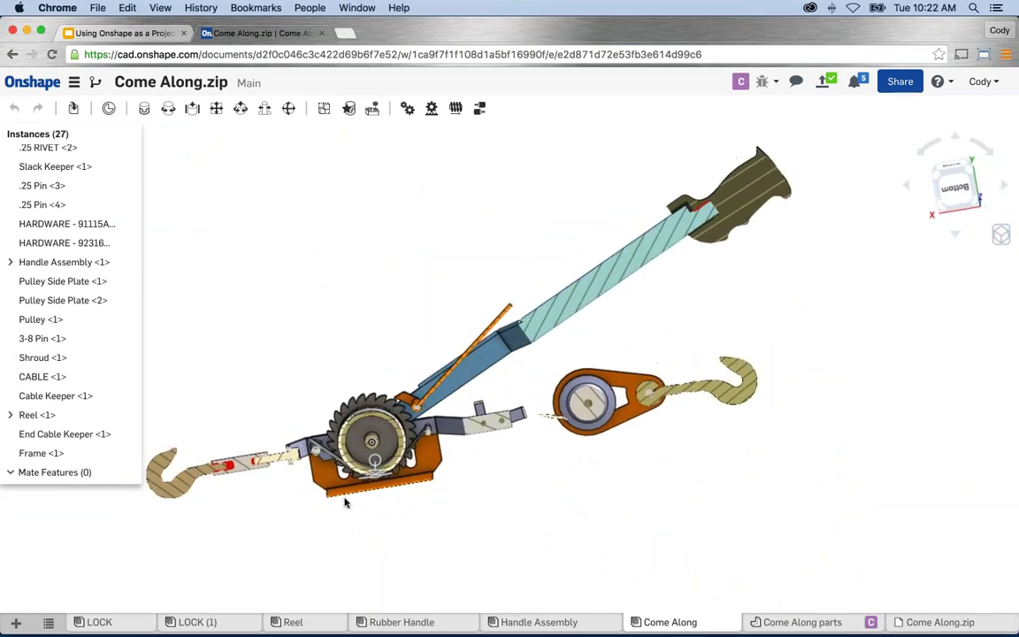
middle_click_drag(345, 502, 384, 493)
scroll(304, 466, "up", 5)
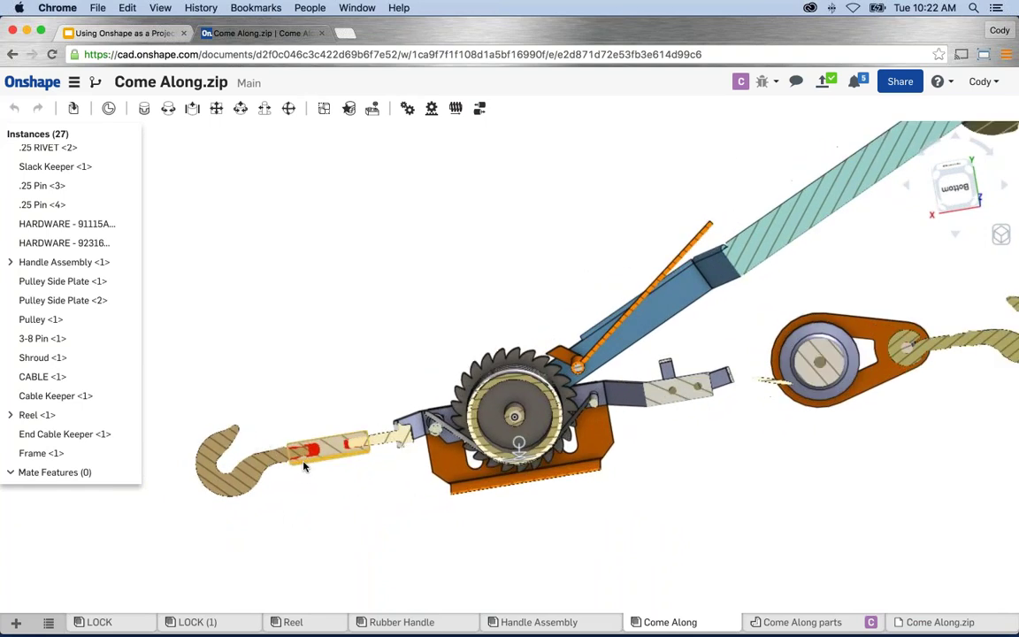
scroll(305, 466, "up", 8)
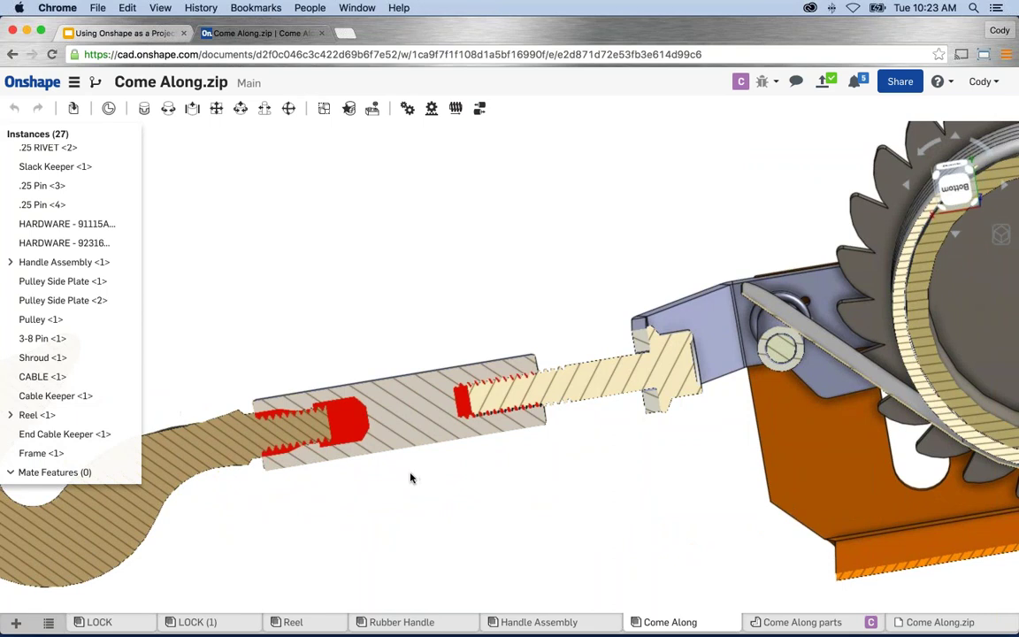
scroll(443, 504, "down", 1)
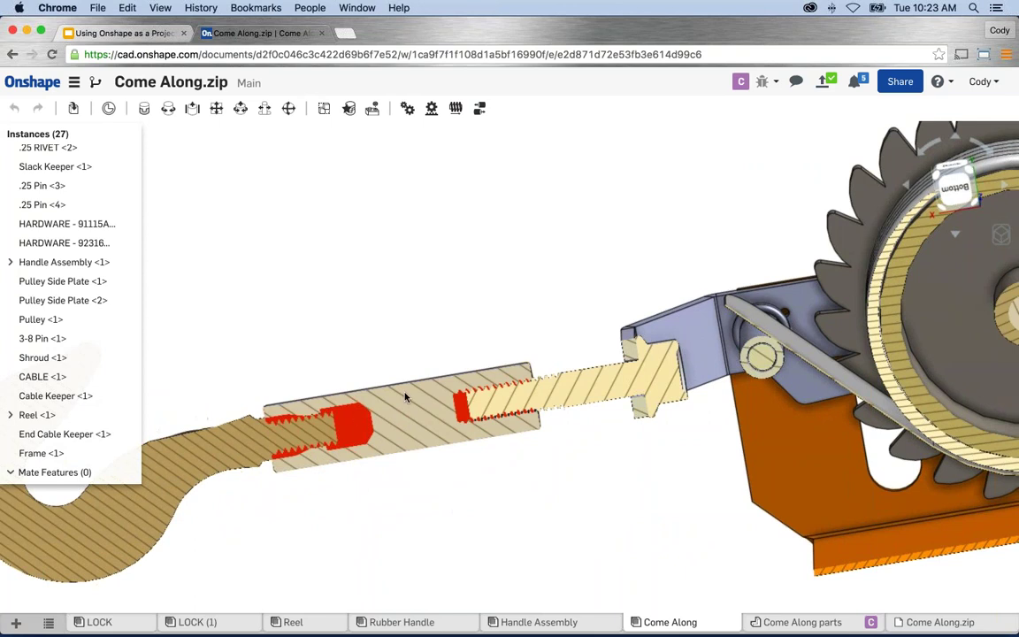
scroll(482, 436, "down", 5)
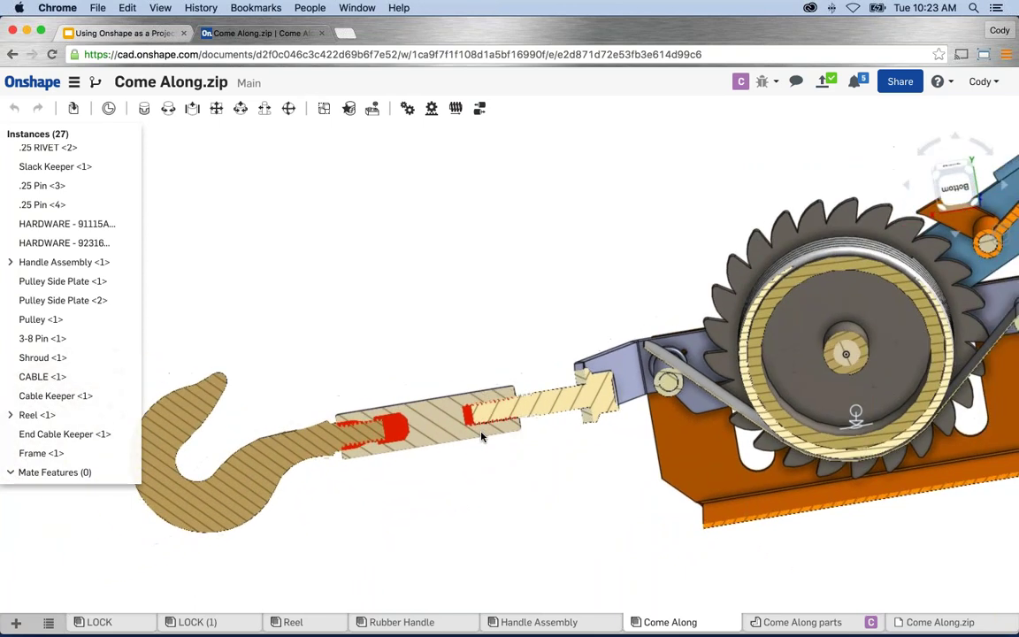
scroll(482, 435, "down", 3)
middle_click_drag(482, 435, 421, 457)
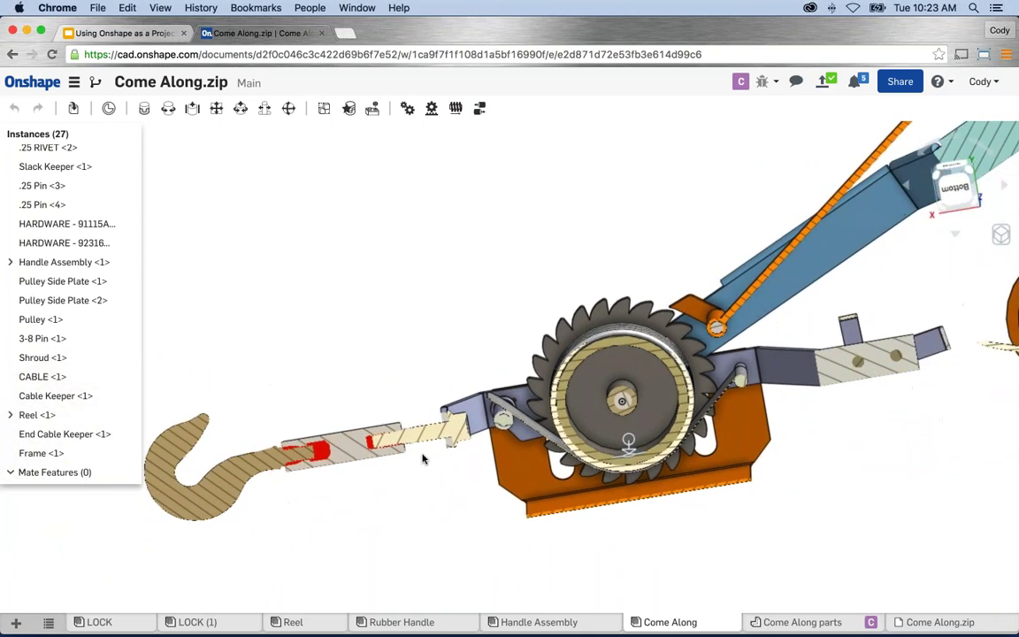
mouse_move(421, 457)
right_mouse_down()
mouse_move(474, 434)
mouse_move(511, 489)
right_mouse_up()
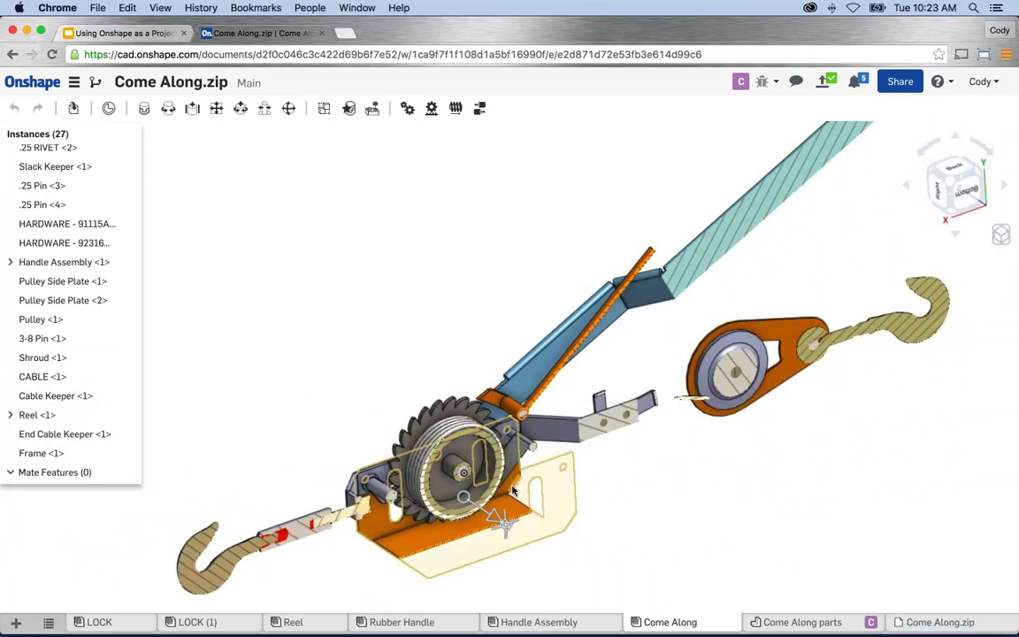
key("f")
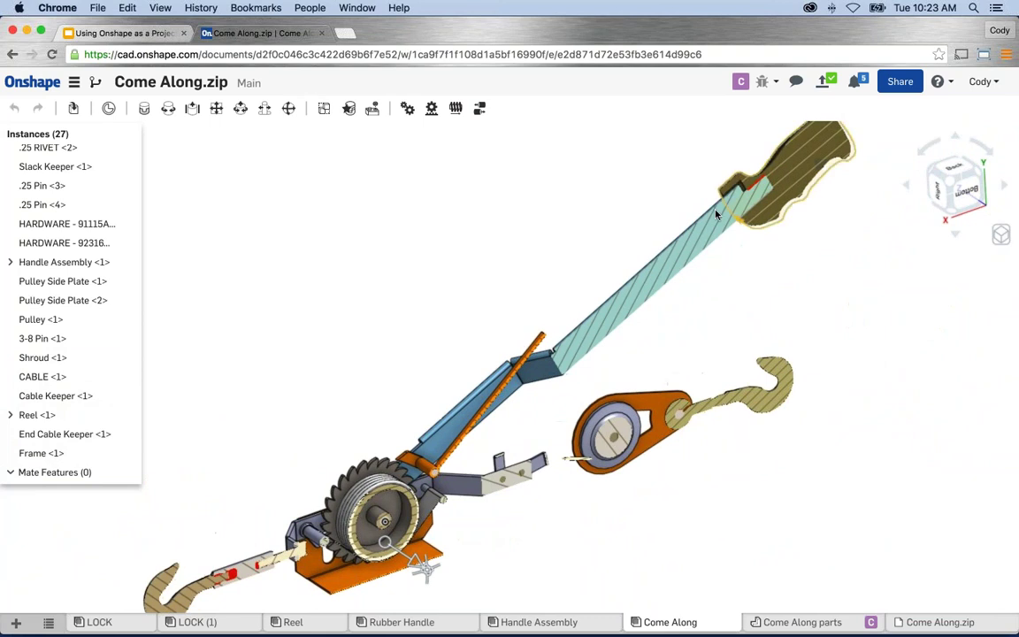
scroll(651, 384, "down", 1)
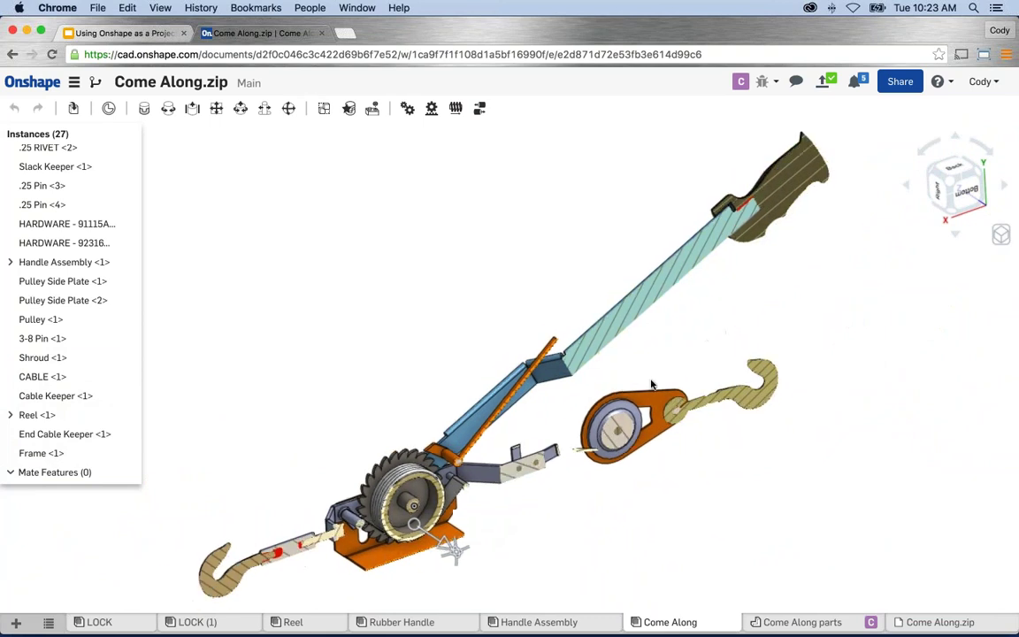
scroll(652, 384, "down", 1)
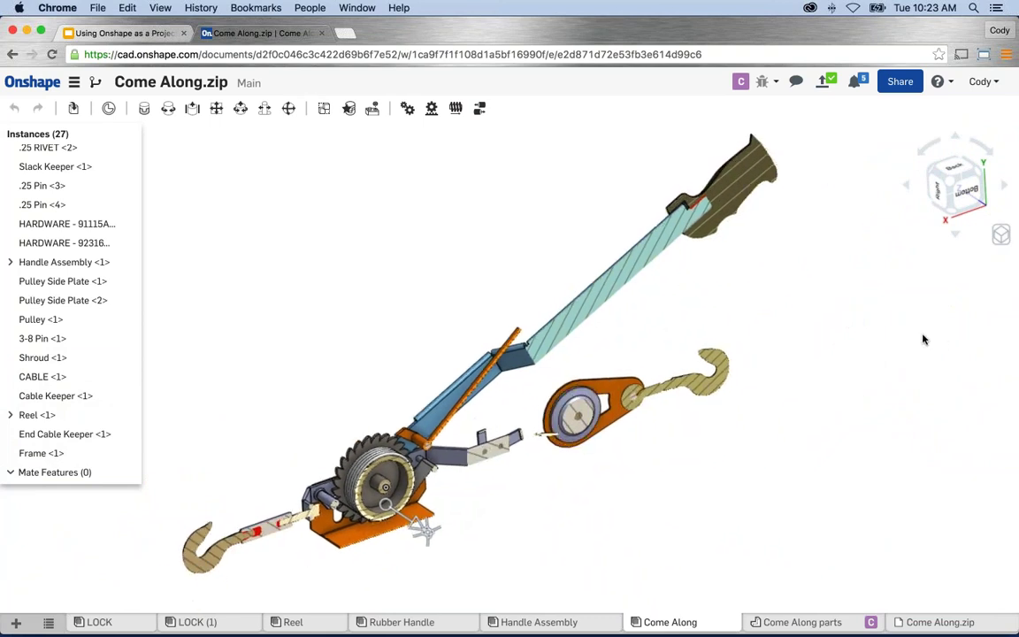
Turn off the section view and orbit the whole Come Along assembly slightly.
left_click(999, 234)
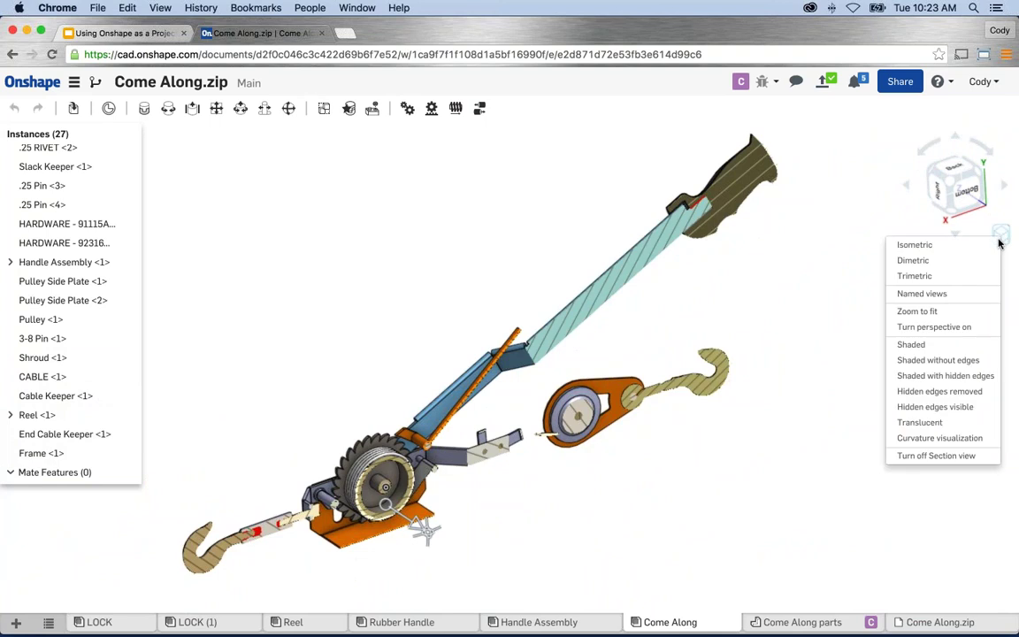
left_click(944, 456)
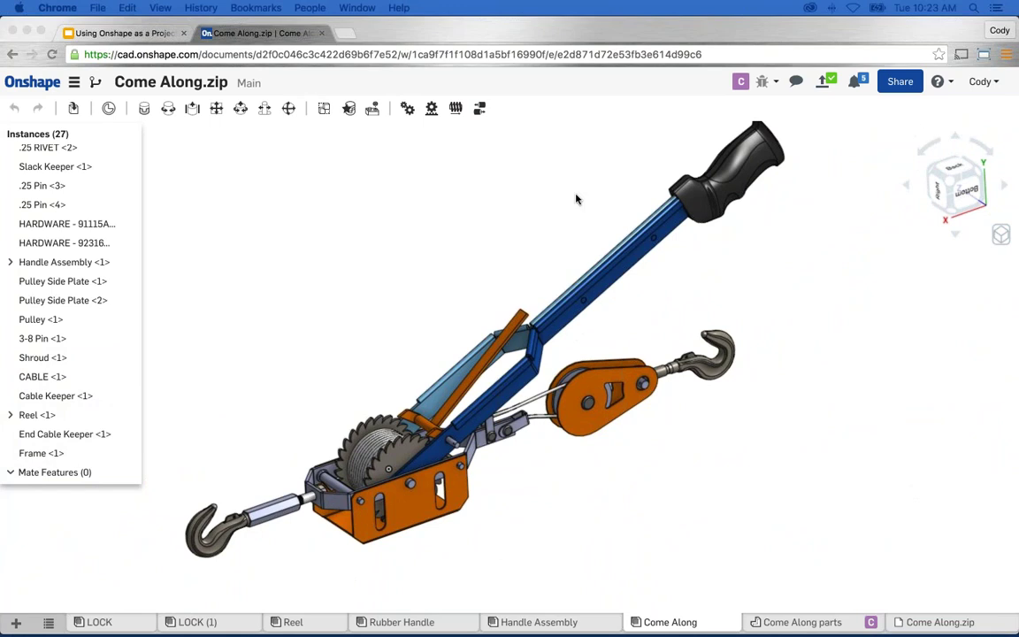
left_click(443, 240)
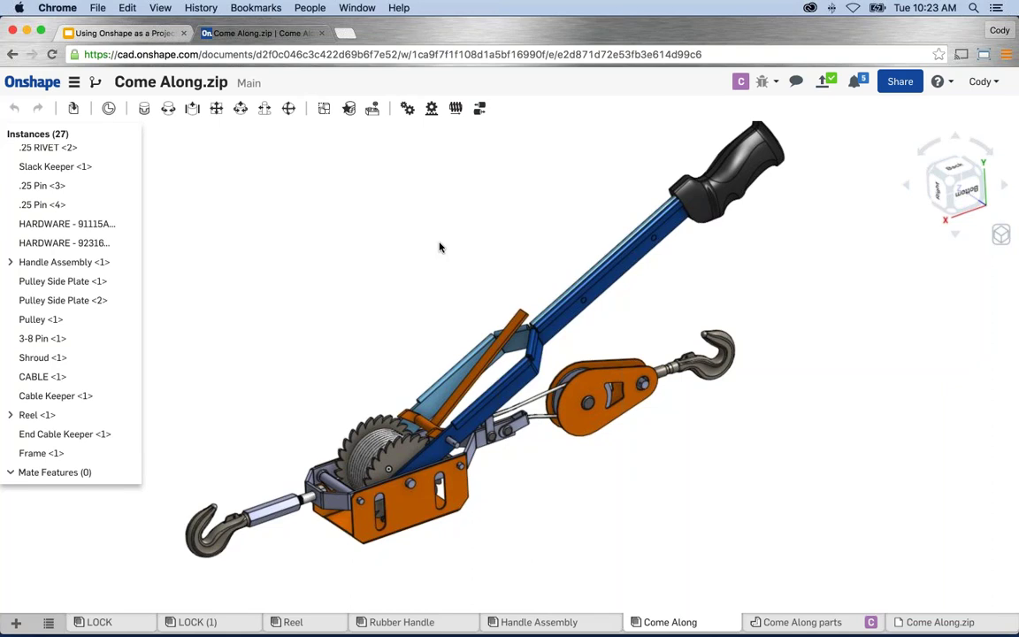
right_click_drag(439, 247, 429, 273)
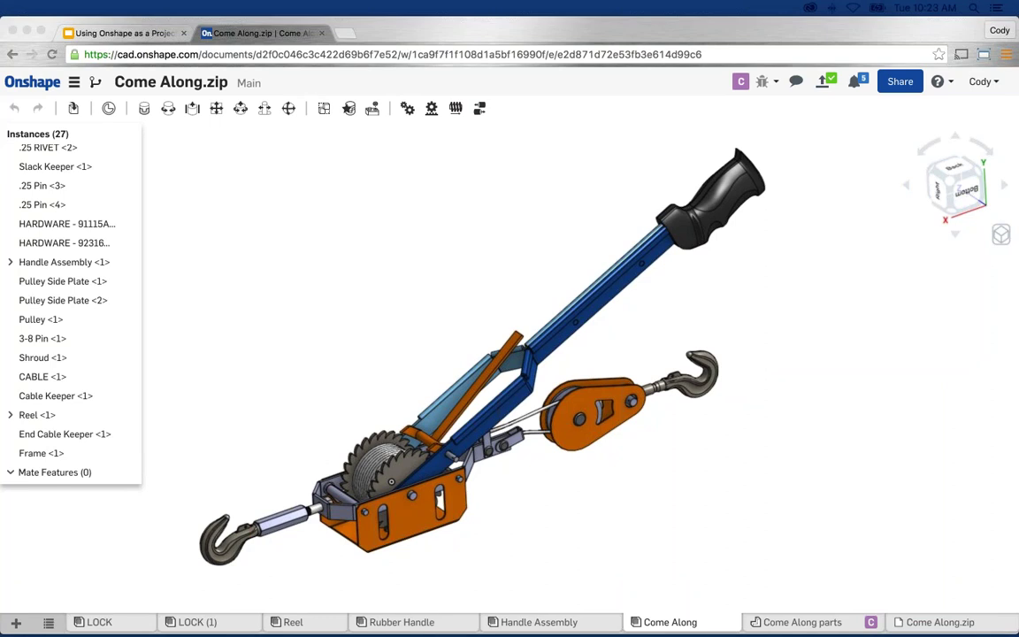
left_click(372, 346)
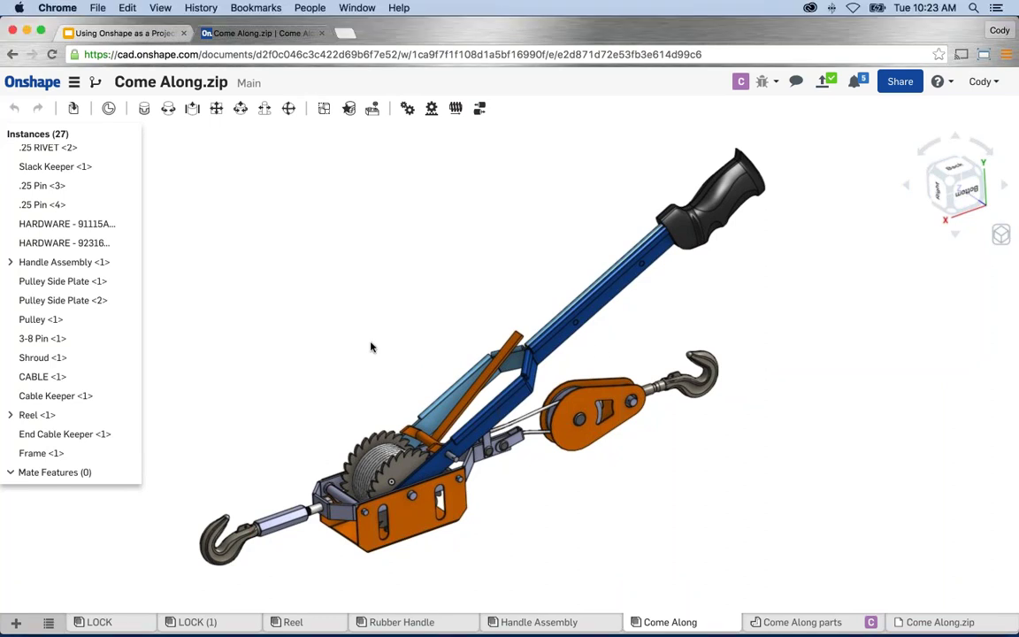
In Come Along parts, start exporting Pulley Side Plate from the Parts list context menu.
left_click(803, 622)
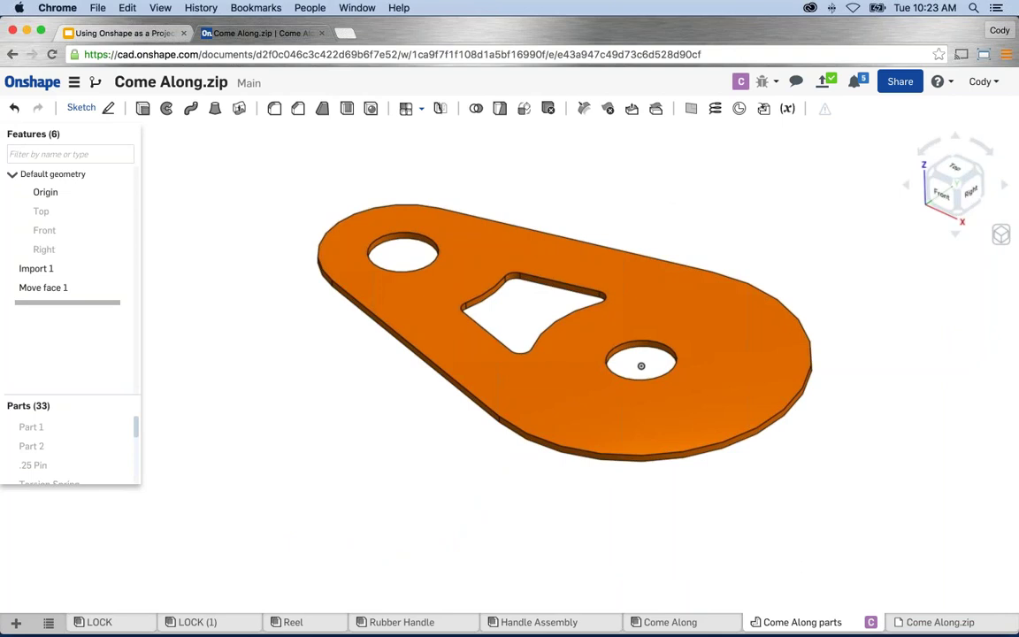
left_click(582, 442)
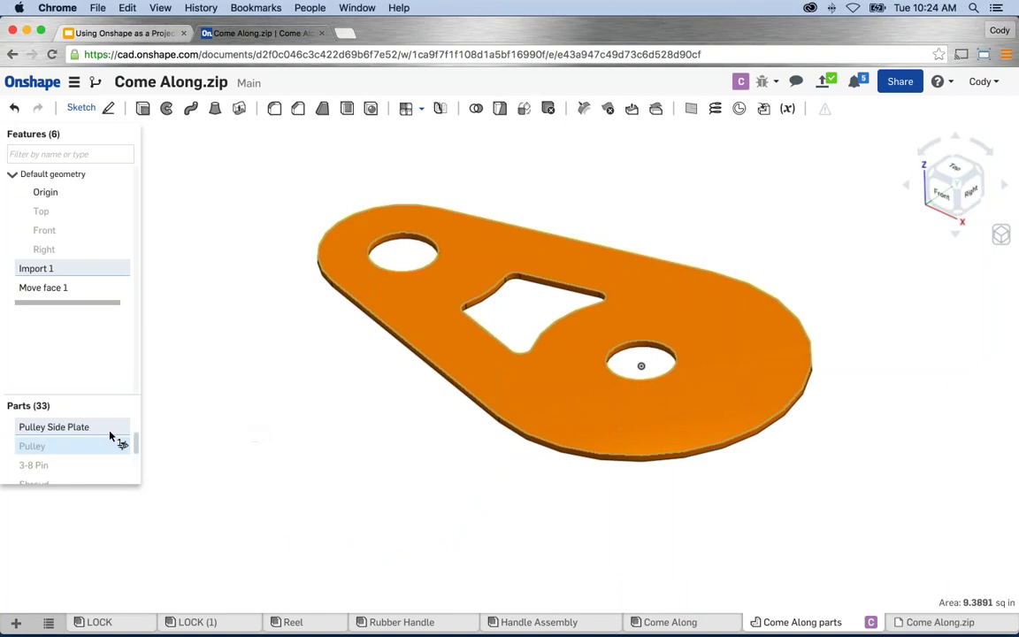
right_click(78, 429)
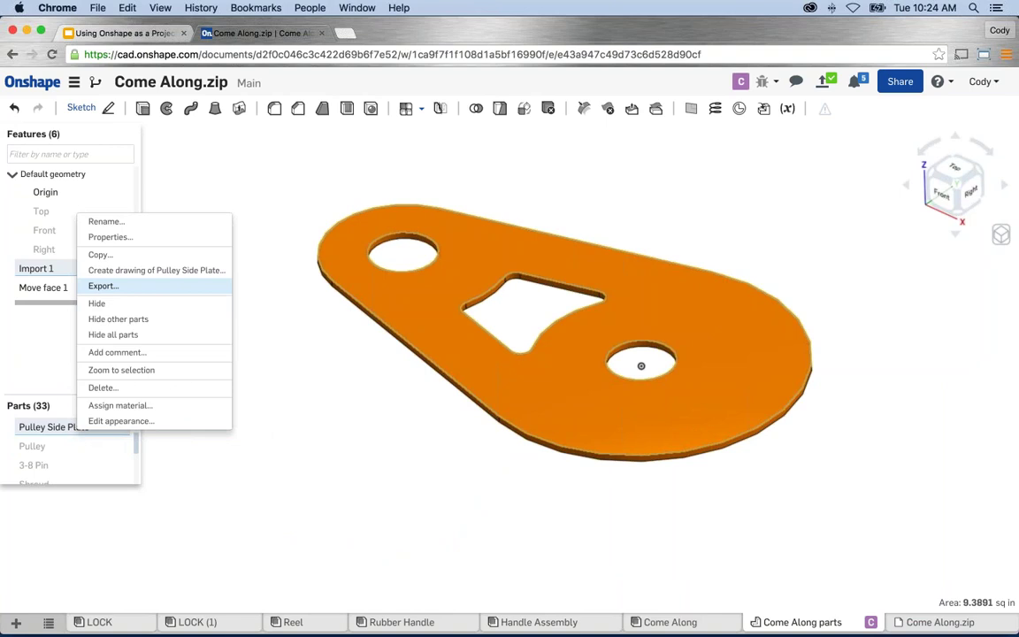
left_click(103, 285)
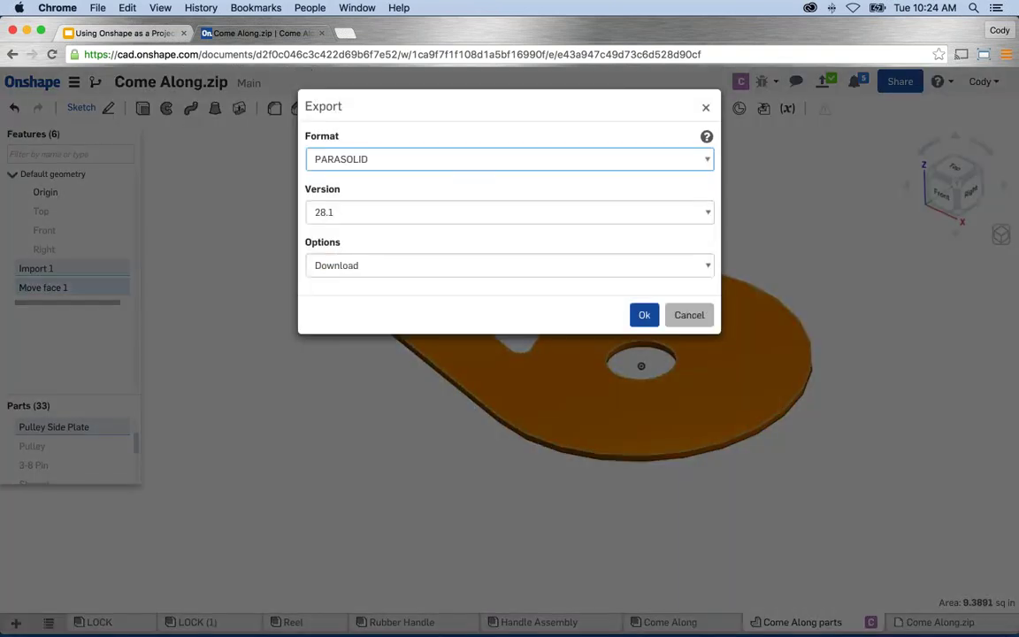
Export the Pulley Side Plate as PARASOLID 28.1 using the Download option.
left_click(459, 161)
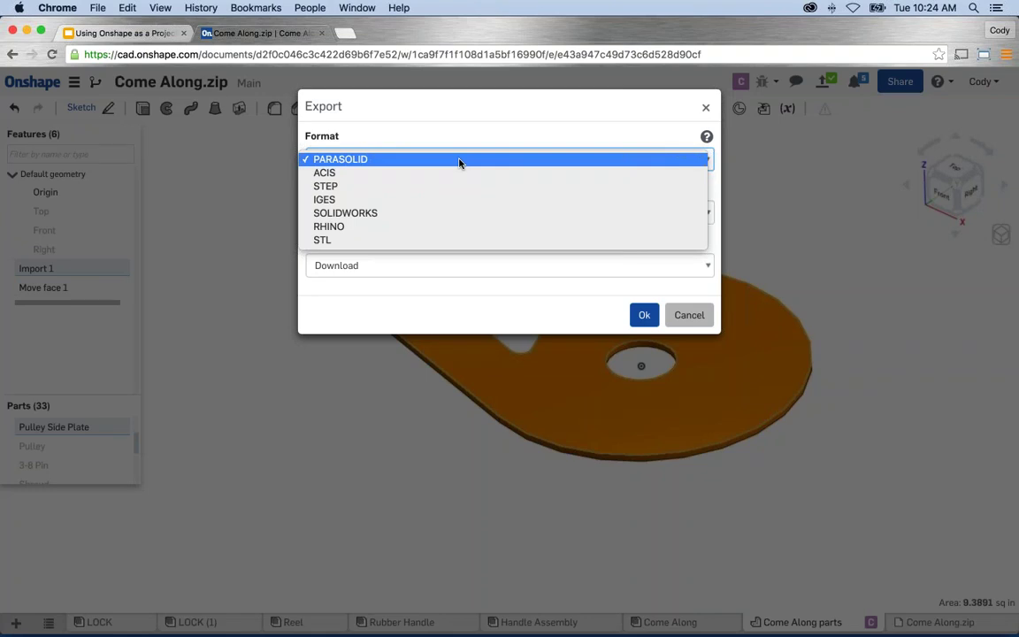
left_click(463, 130)
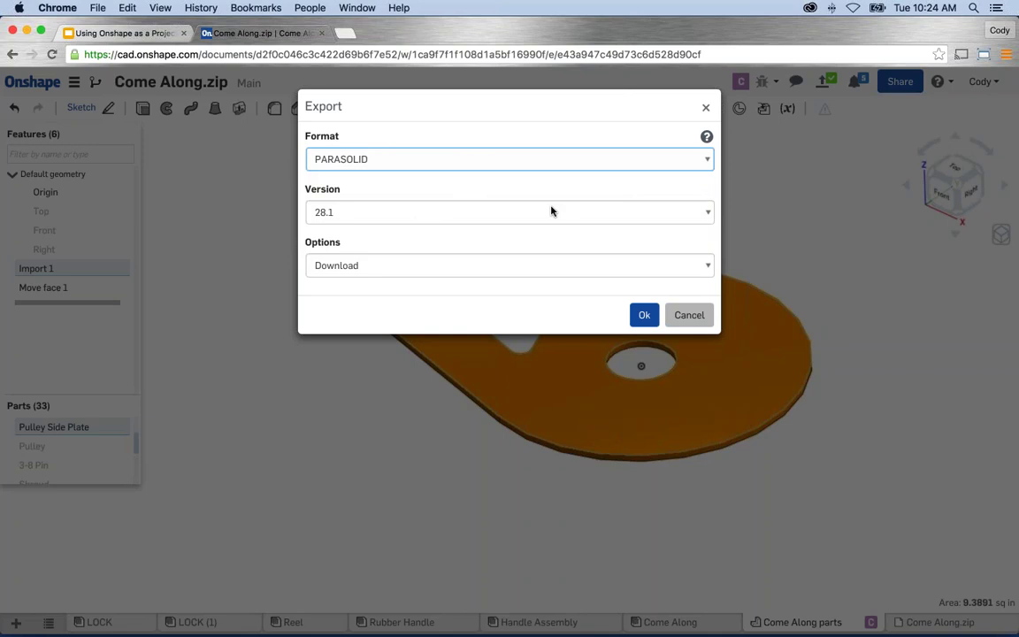
left_click(405, 265)
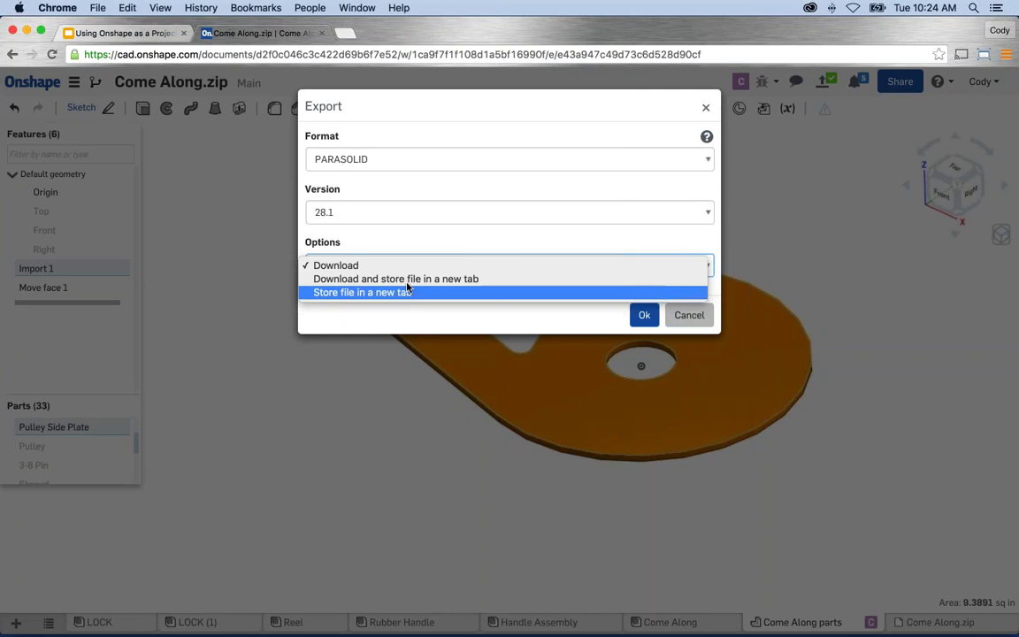
left_click(339, 268)
left_click(644, 314)
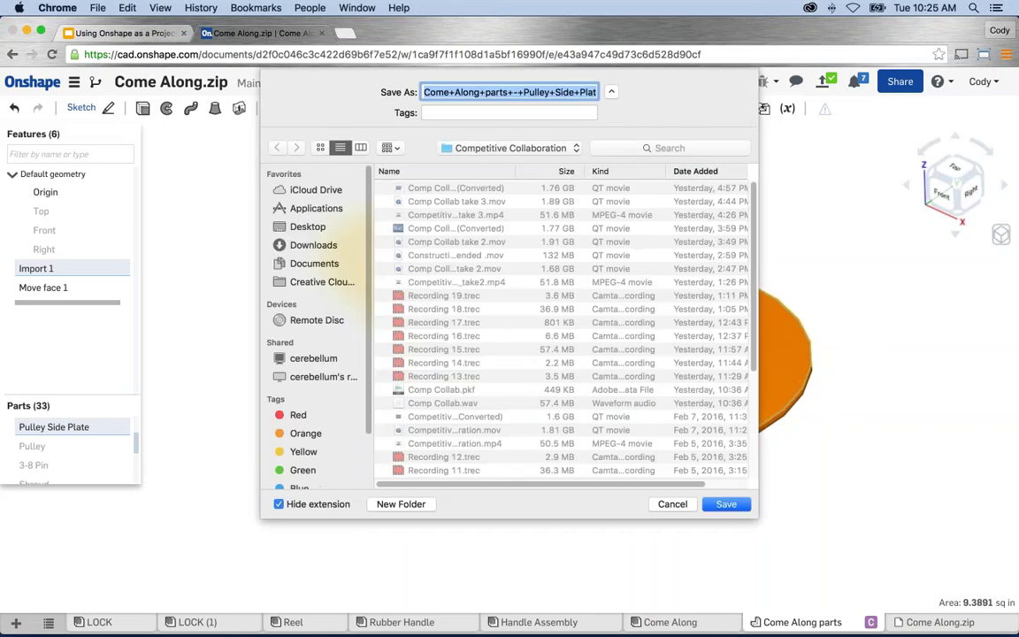
Save the Parasolid file into Downloads and clear the part selection.
left_click(305, 244)
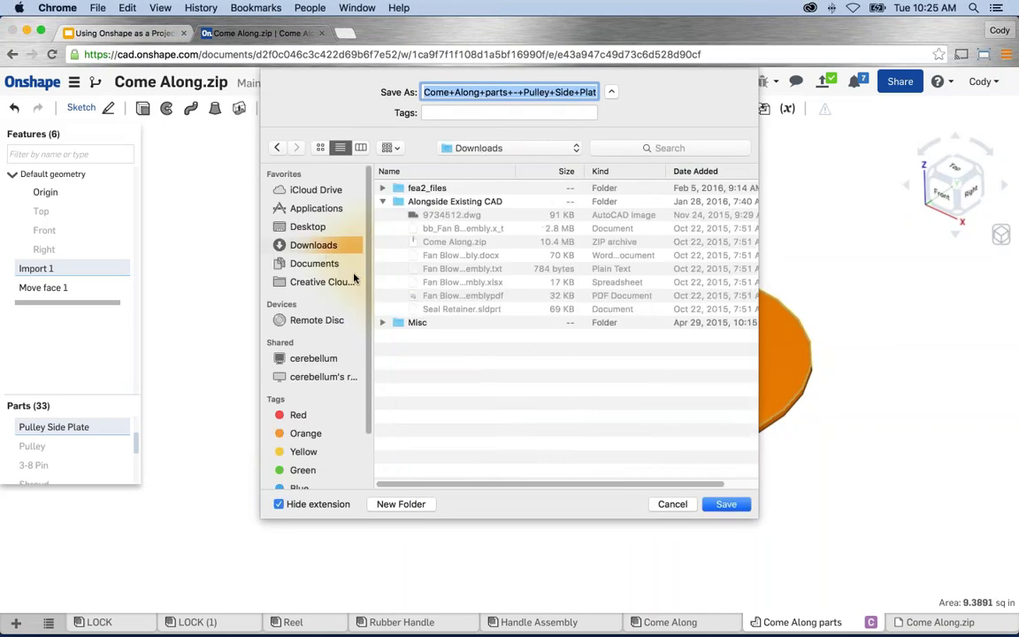
left_click(725, 504)
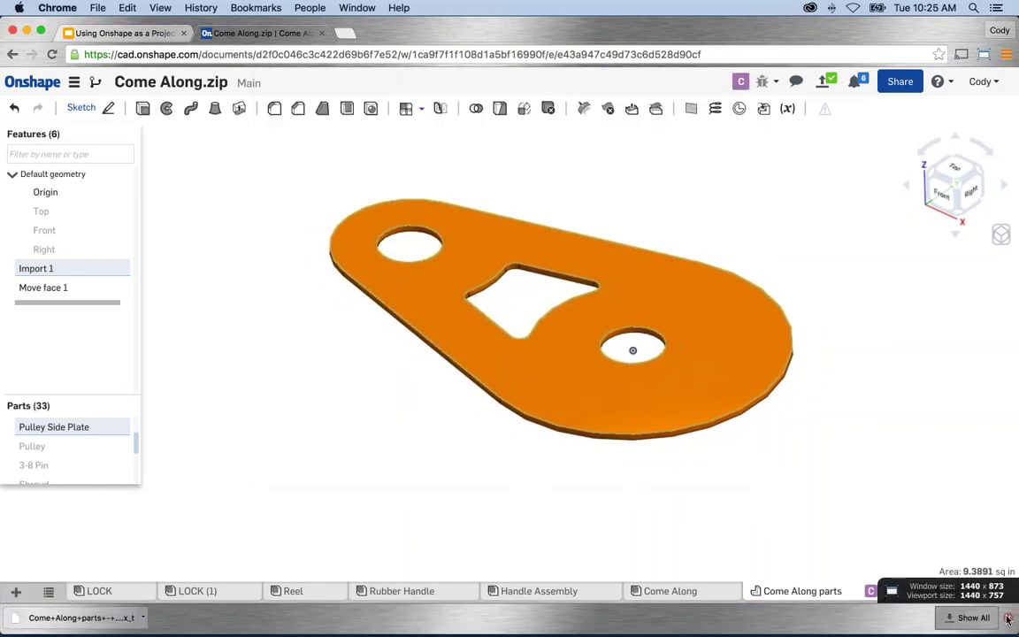
left_click(557, 539)
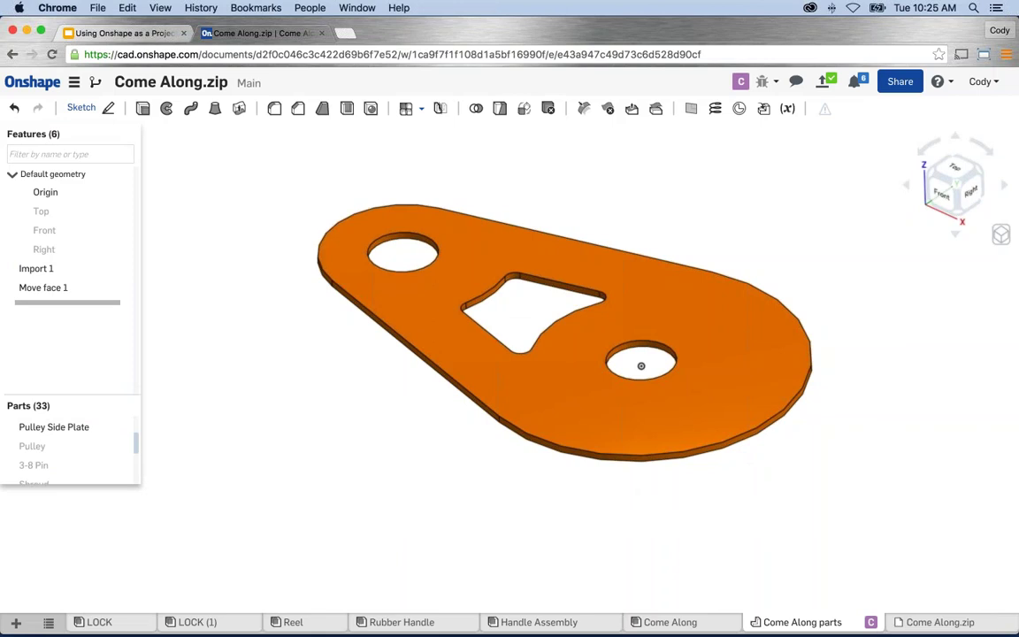
middle_click_drag(508, 477, 498, 480)
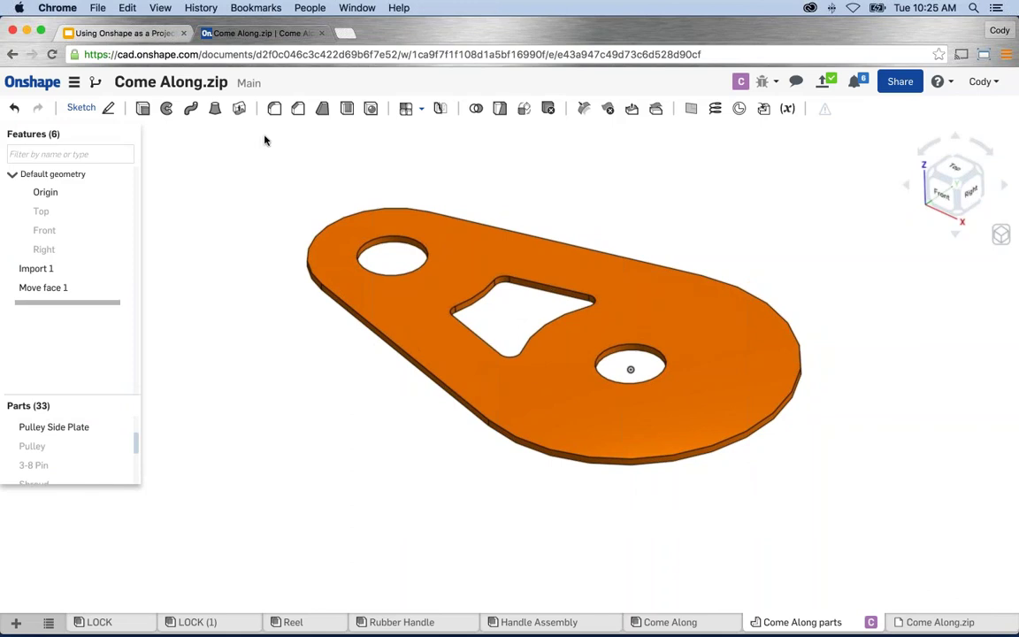
Present the Version Management slide (slide 11) full screen in Google Slides.
left_click(115, 32)
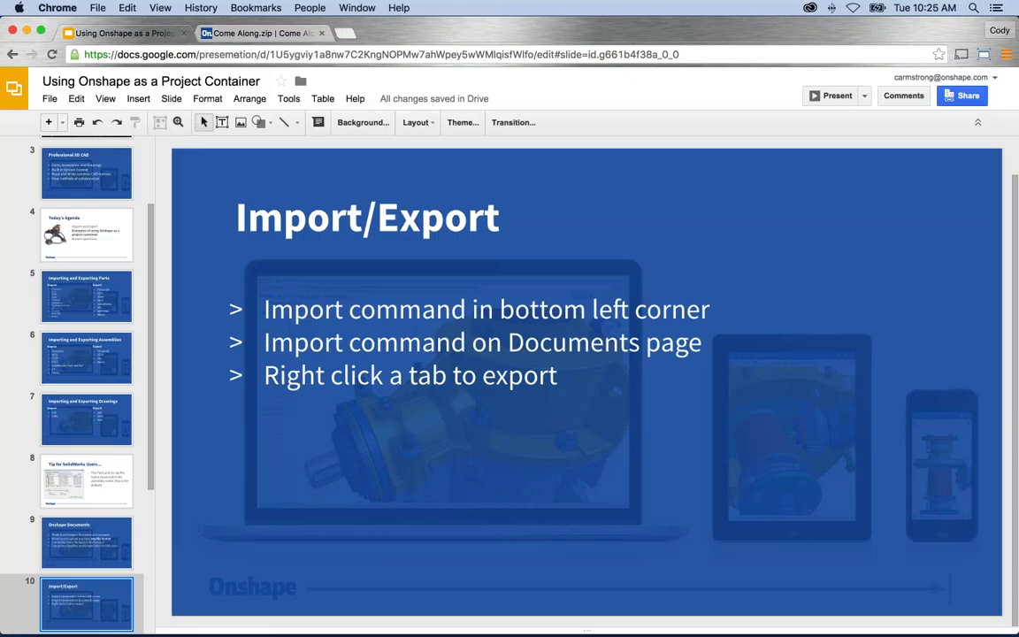
scroll(109, 525, "down", 3)
left_click(93, 526)
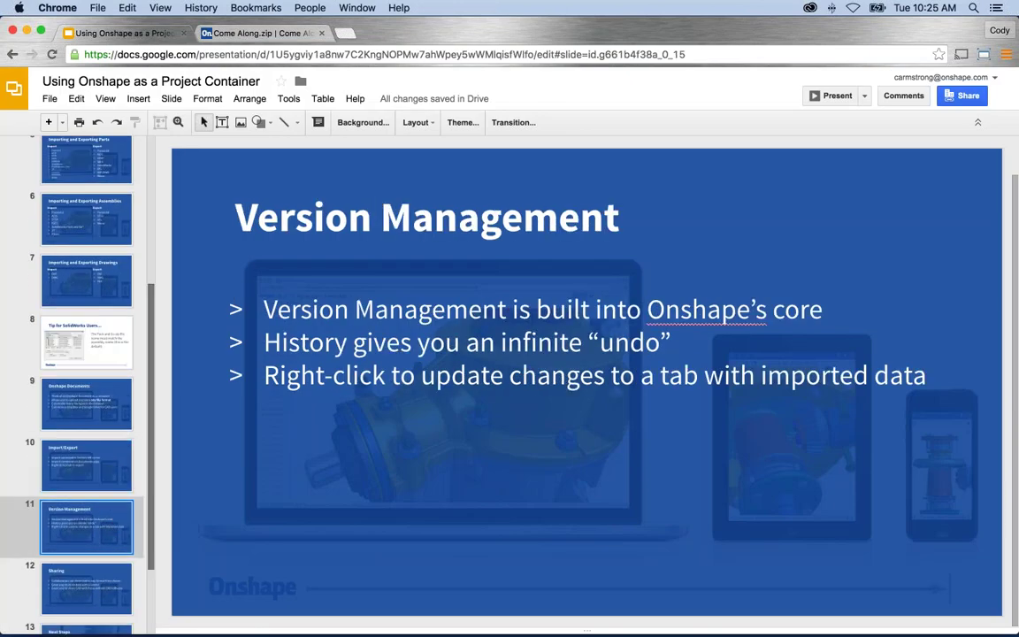
left_click(838, 98)
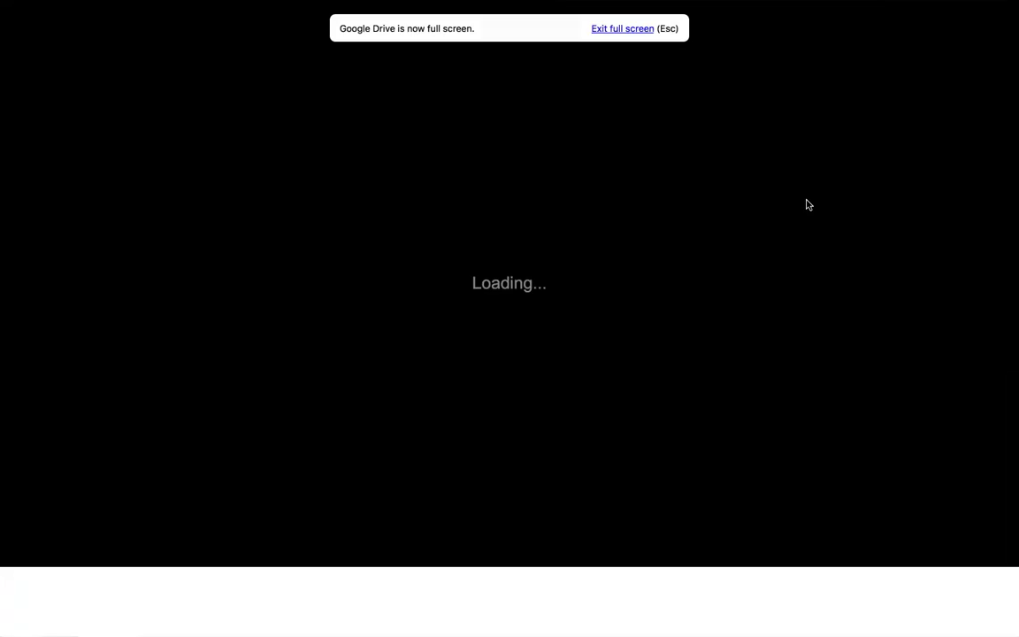
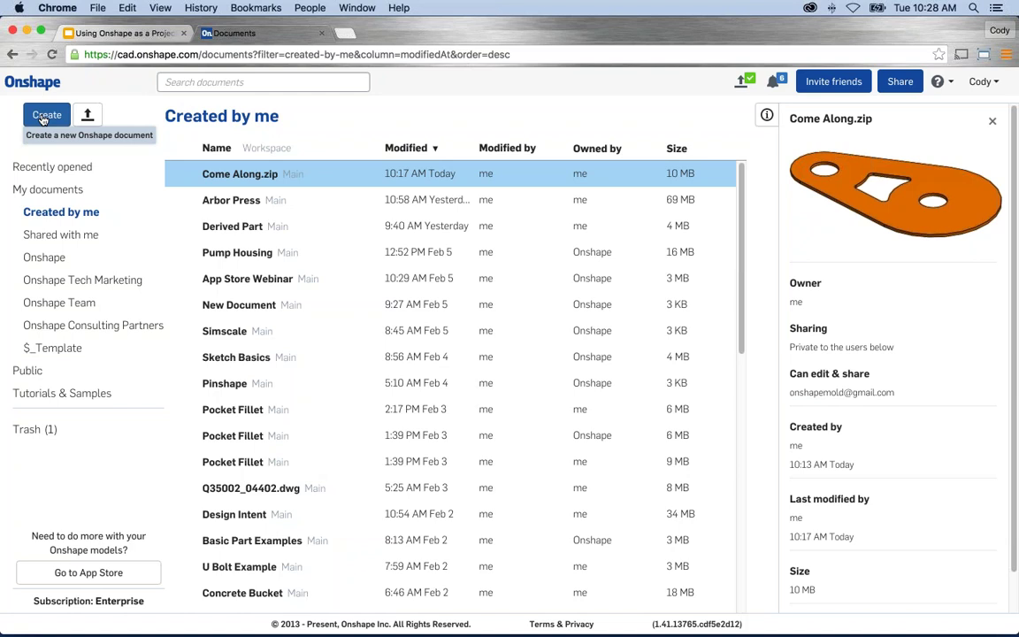
Create a new private Onshape document named 'Fan Blower'.
left_click(42, 118)
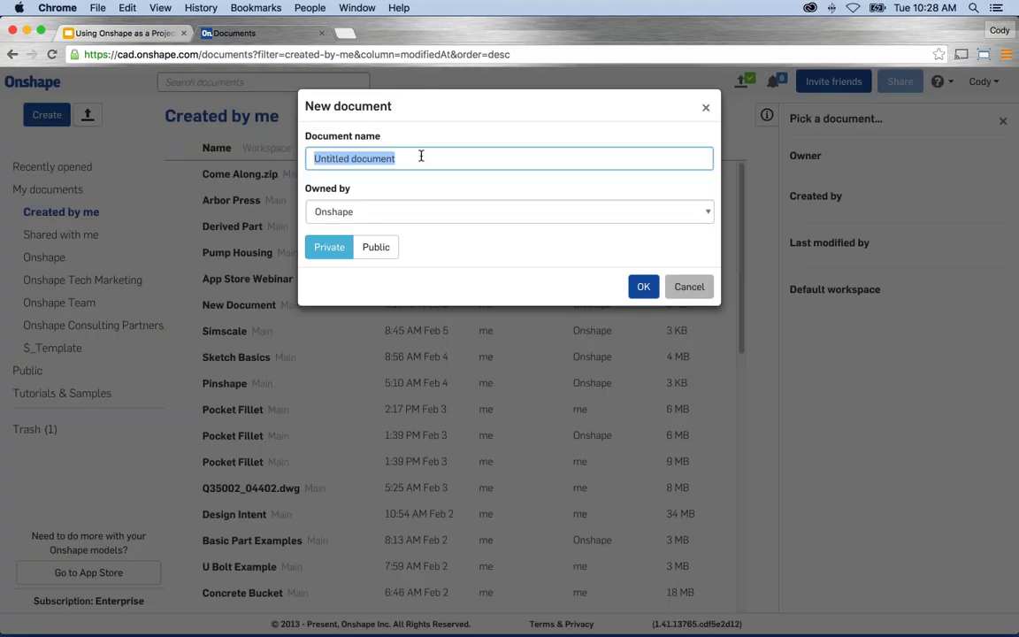
type("Fan Blower")
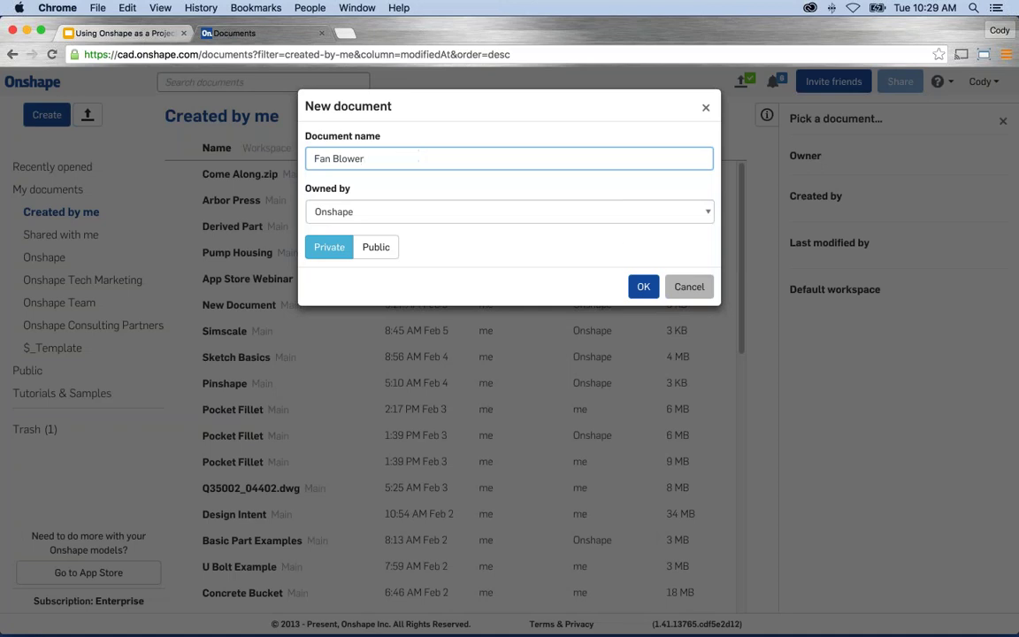
left_click(643, 287)
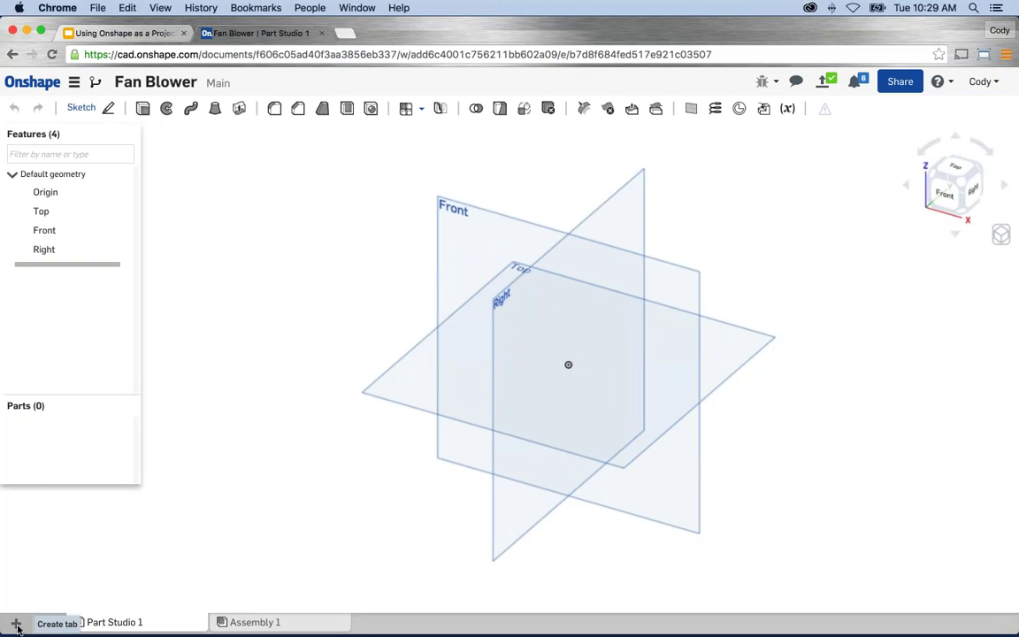
Import bb_Fan Blower Assembly.x_t with default options and open its new file tab.
left_click(17, 625)
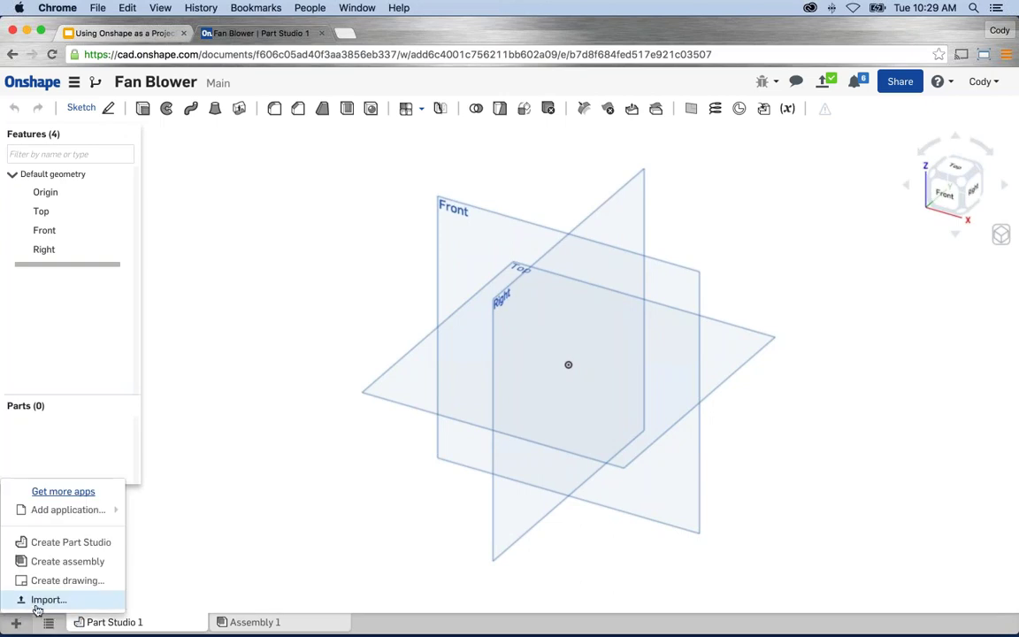
left_click(35, 603)
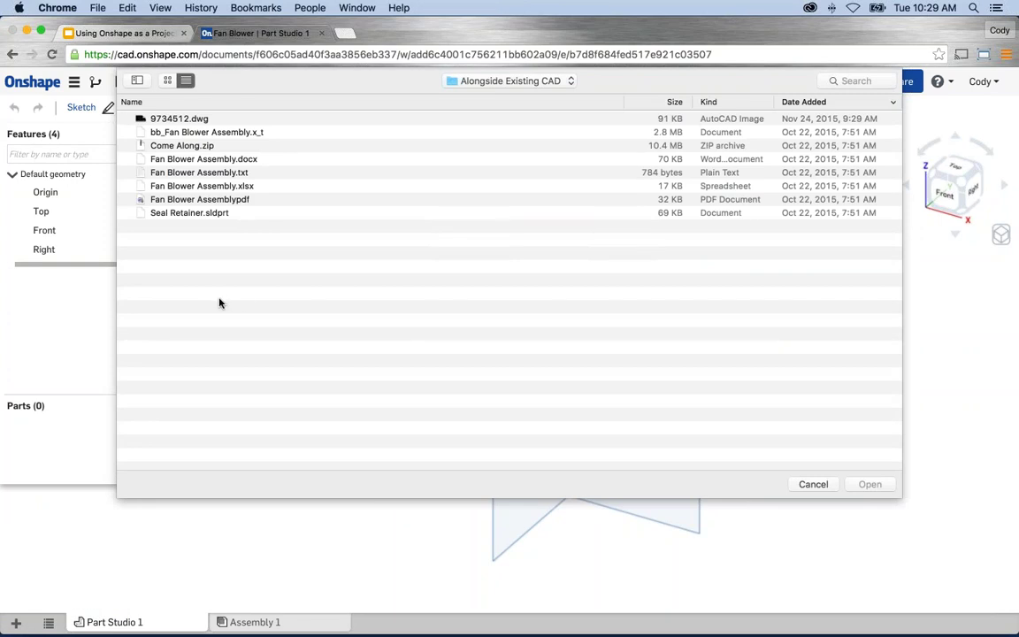
left_click(212, 132)
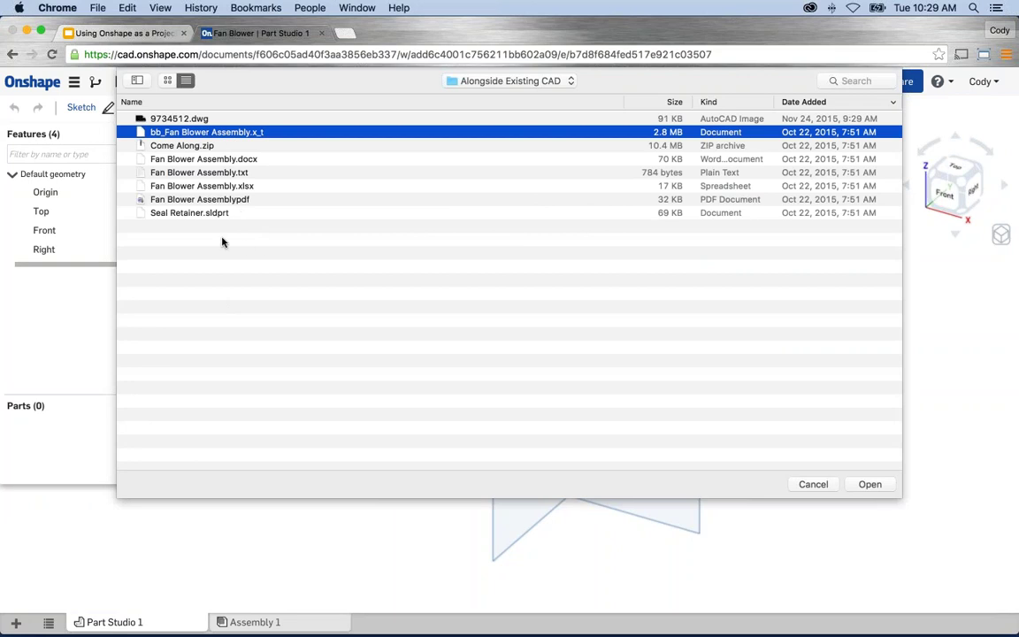
left_click(868, 484)
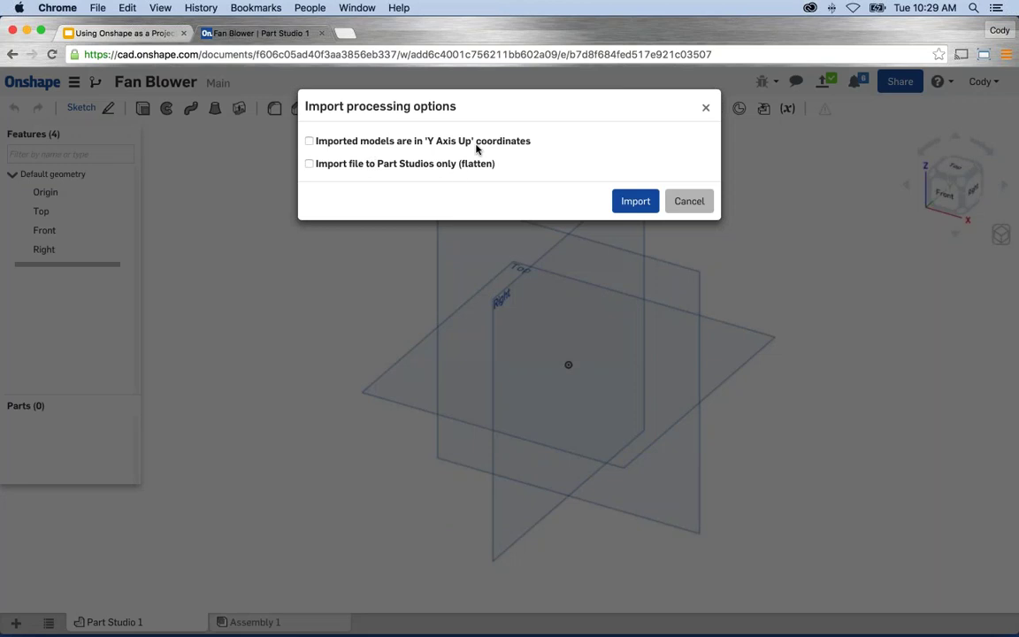
left_click(621, 198)
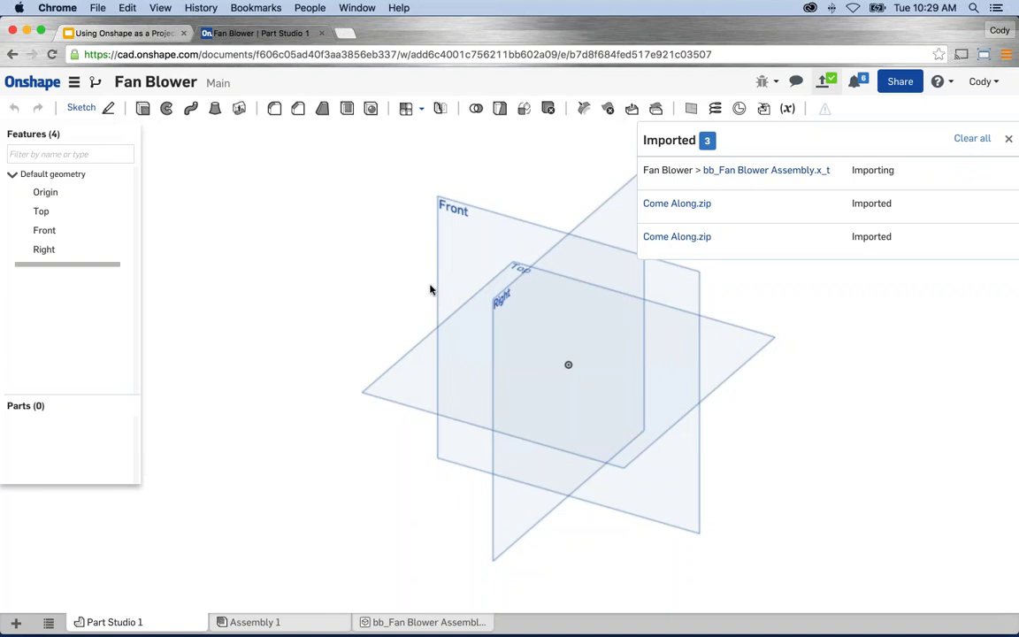
left_click(1009, 141)
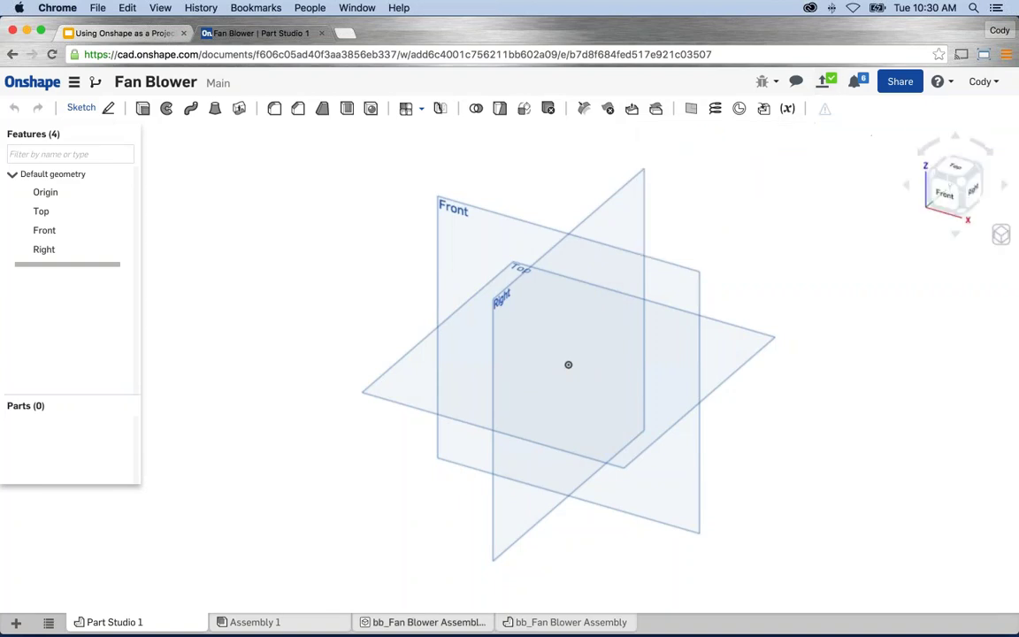
left_click(400, 621)
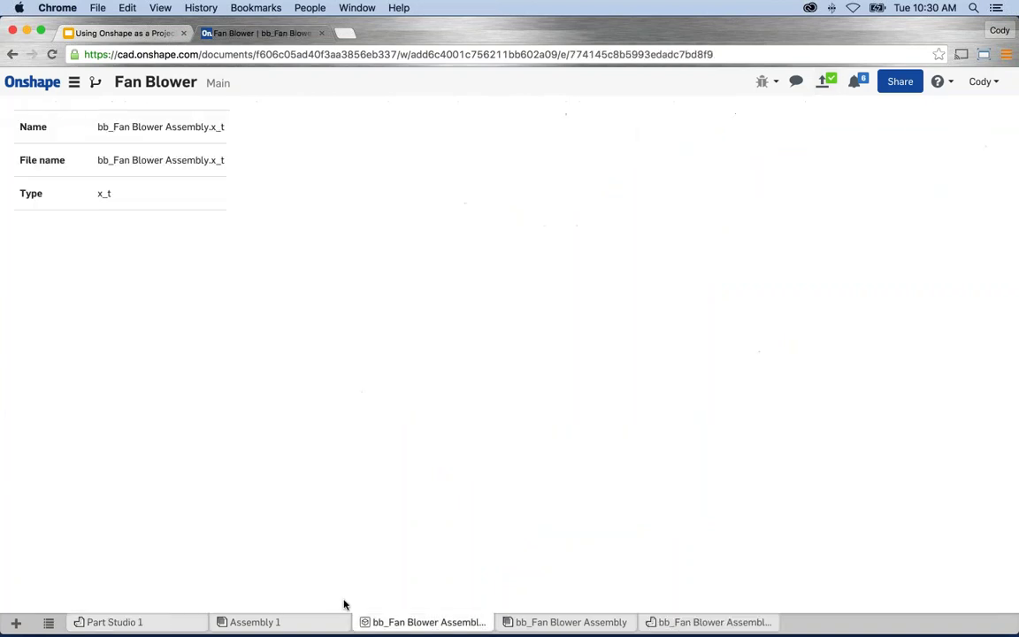
Check the x_t file tab's options, then open the bb_Fan Blower Assembly tab.
right_click(398, 617)
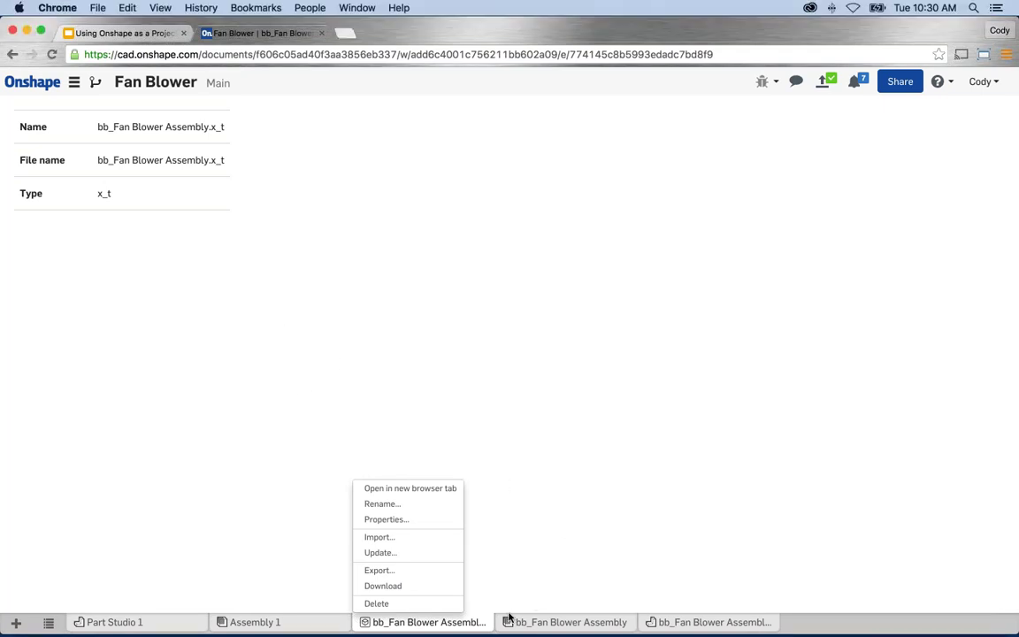
left_click(570, 626)
left_click(570, 626)
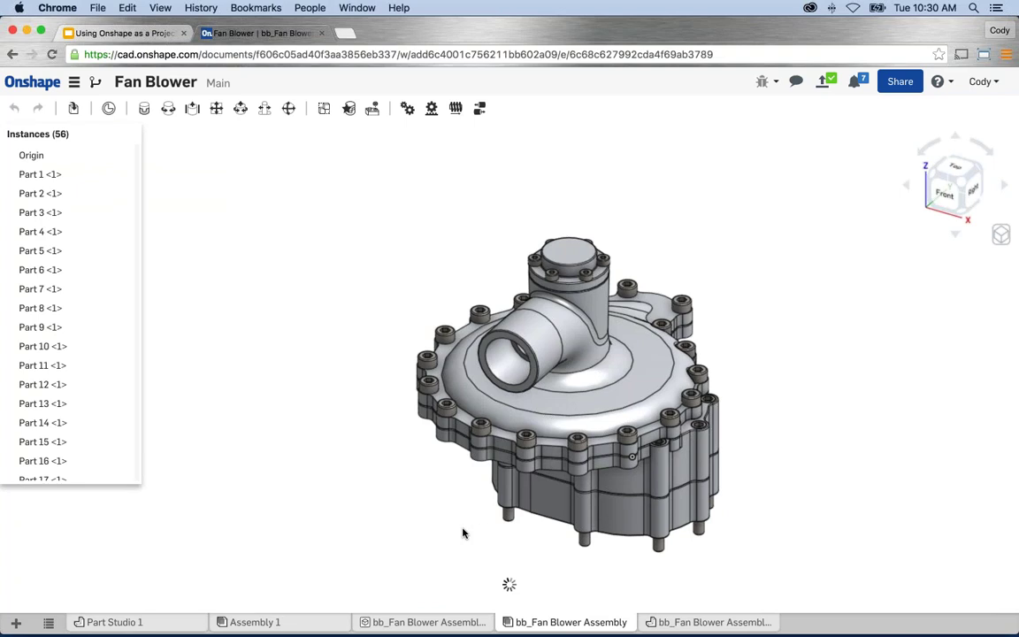
Zoom, pan and rotate the blower model, selecting its top cover part.
scroll(581, 442, "up", 3)
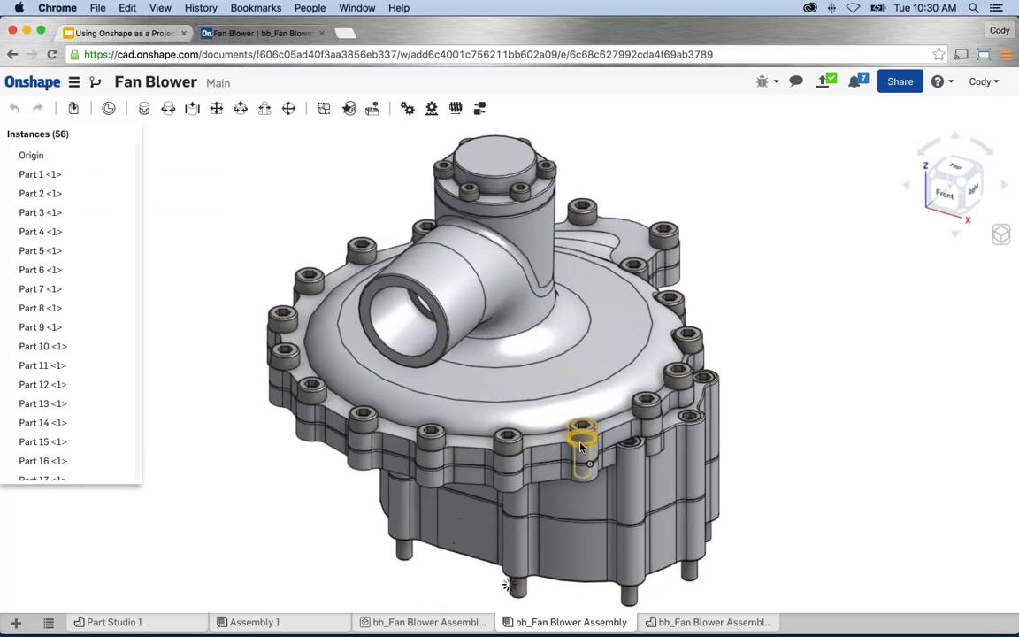
middle_click_drag(581, 446, 574, 436)
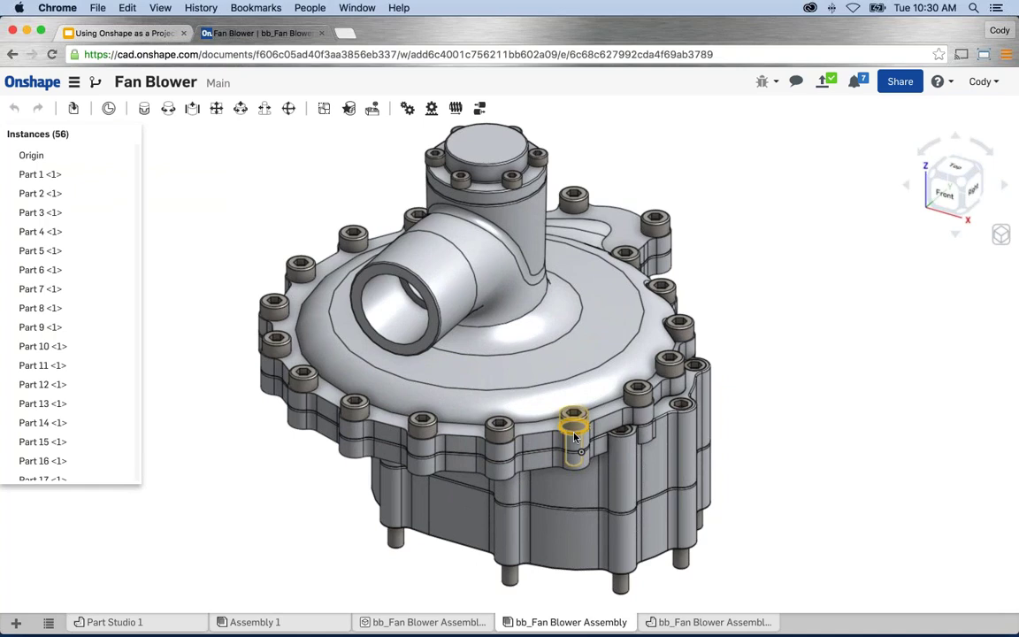
left_click(583, 378)
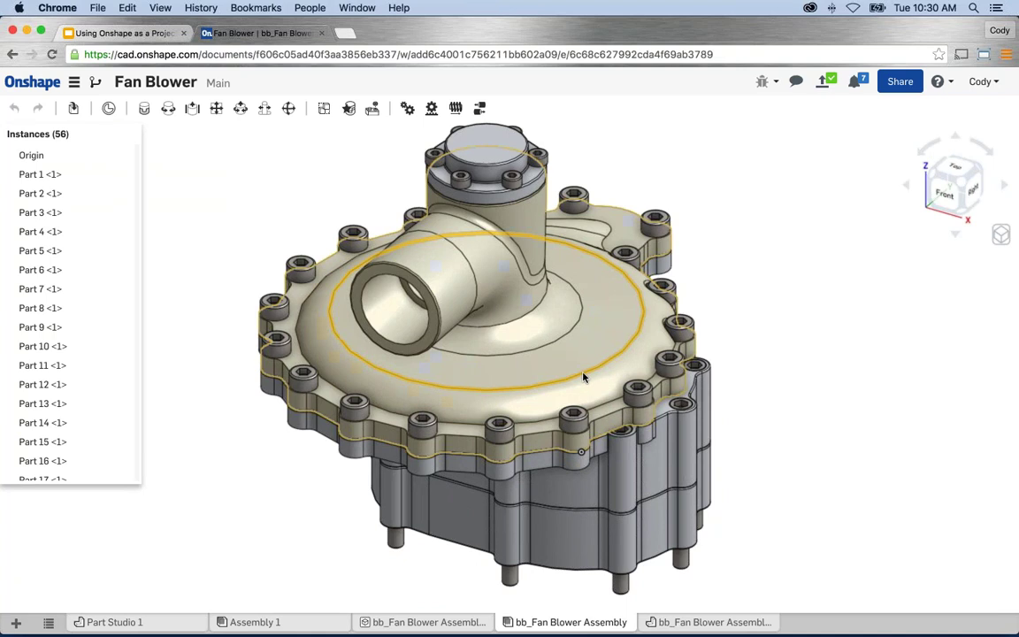
left_click(589, 375)
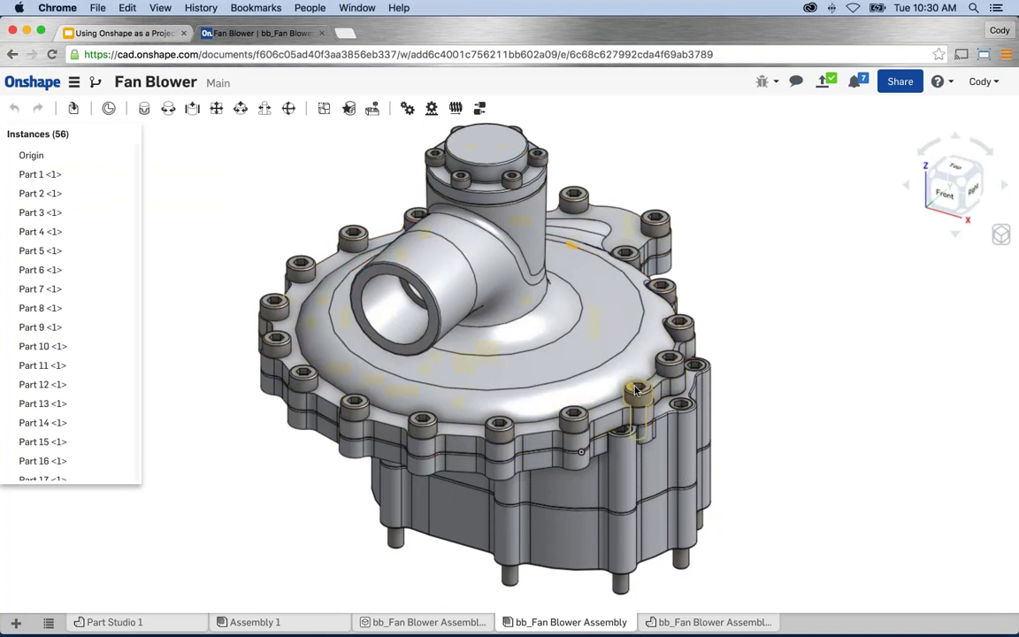
right_click_drag(644, 410, 596, 375)
left_click(597, 378)
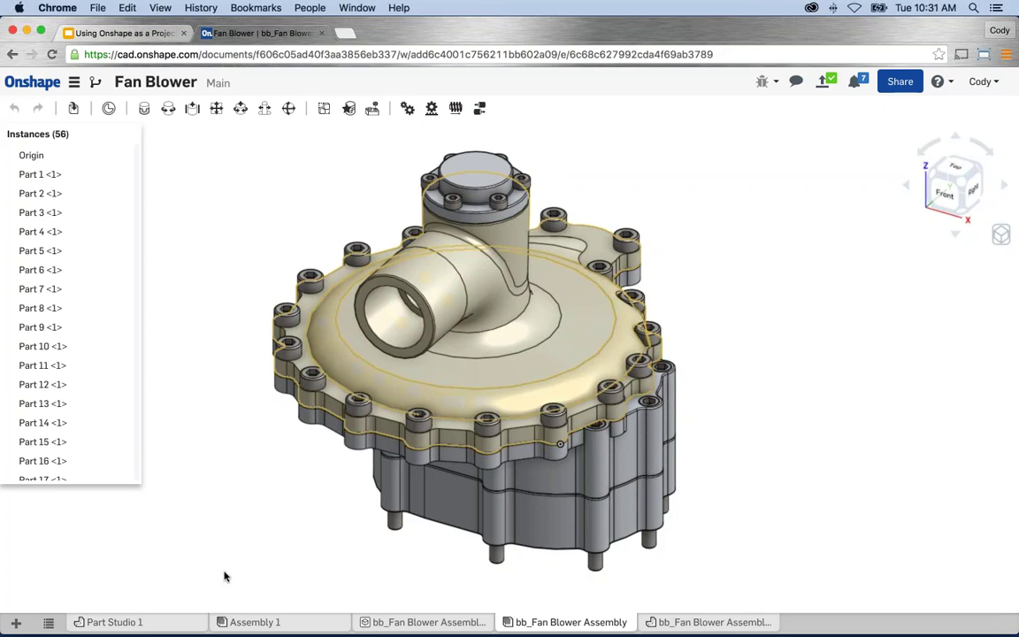
Delete the empty Part Studio 1 and Assembly 1 tabs from the document.
left_click(115, 622)
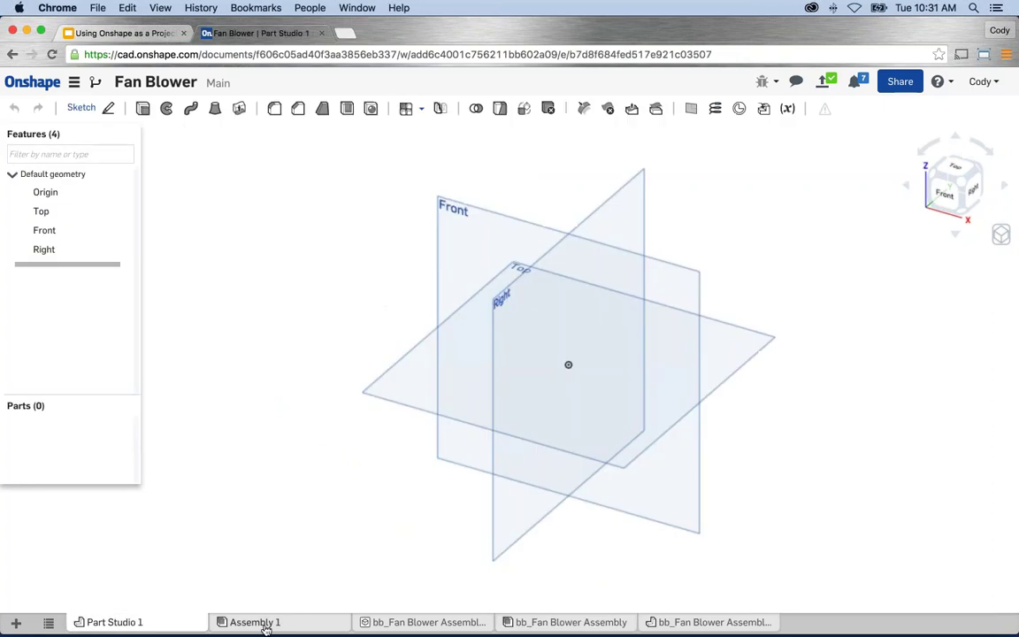
left_click(259, 623)
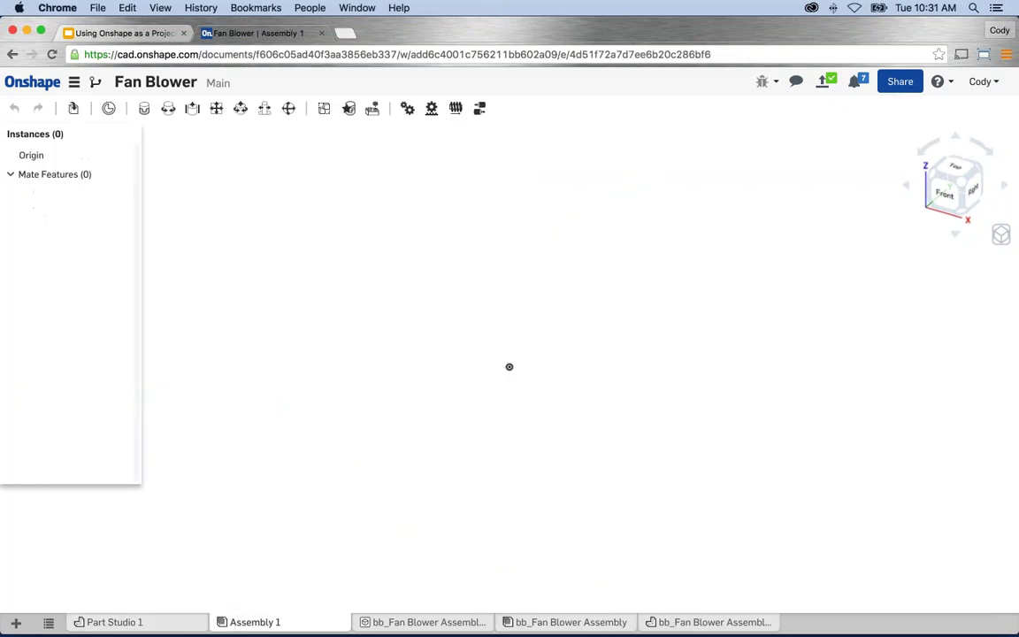
right_click(135, 622)
left_click(113, 605)
right_click(124, 621)
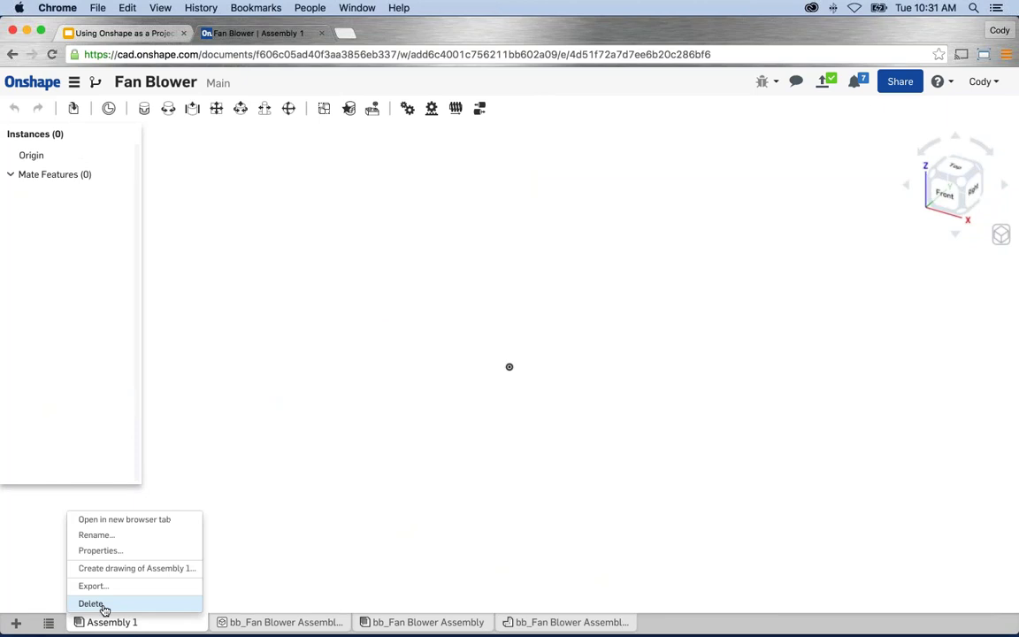
left_click(92, 604)
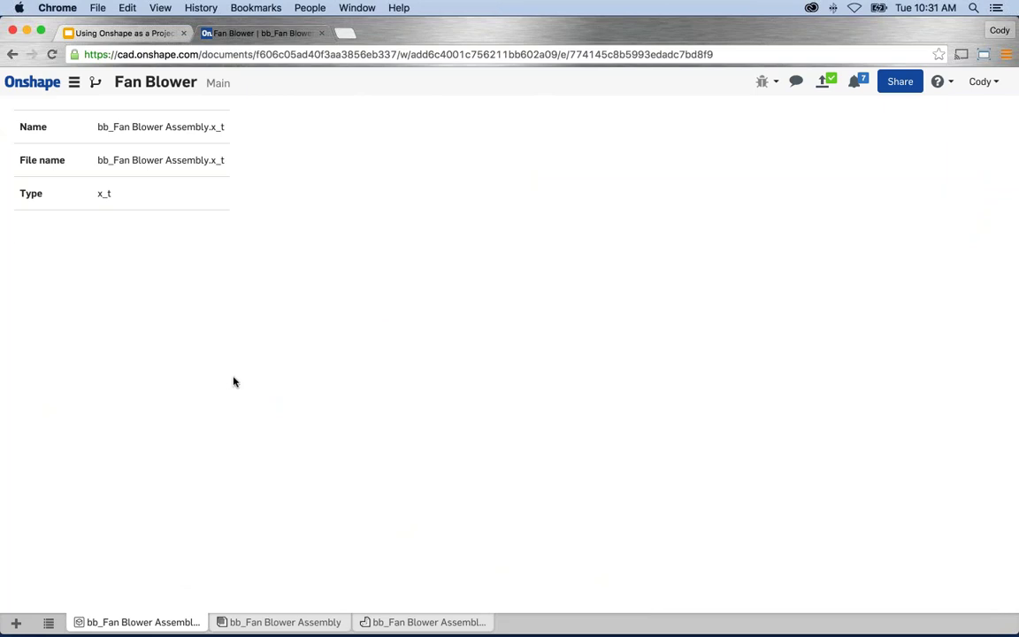
Open the bb_Fan Blower Assembly part studio and zoom in on the blower.
left_click(329, 621)
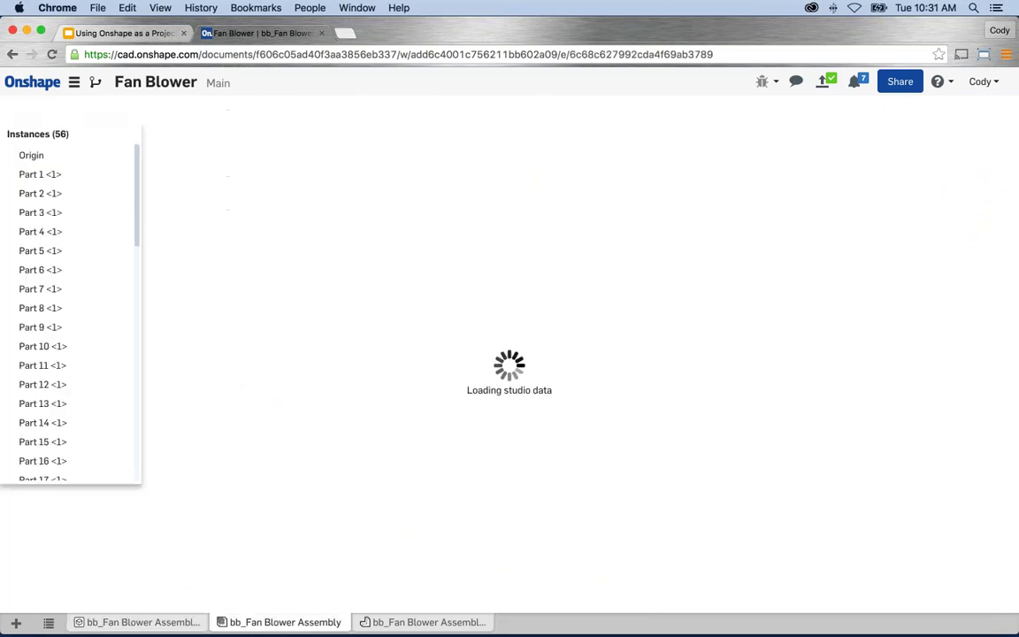
left_click(413, 621)
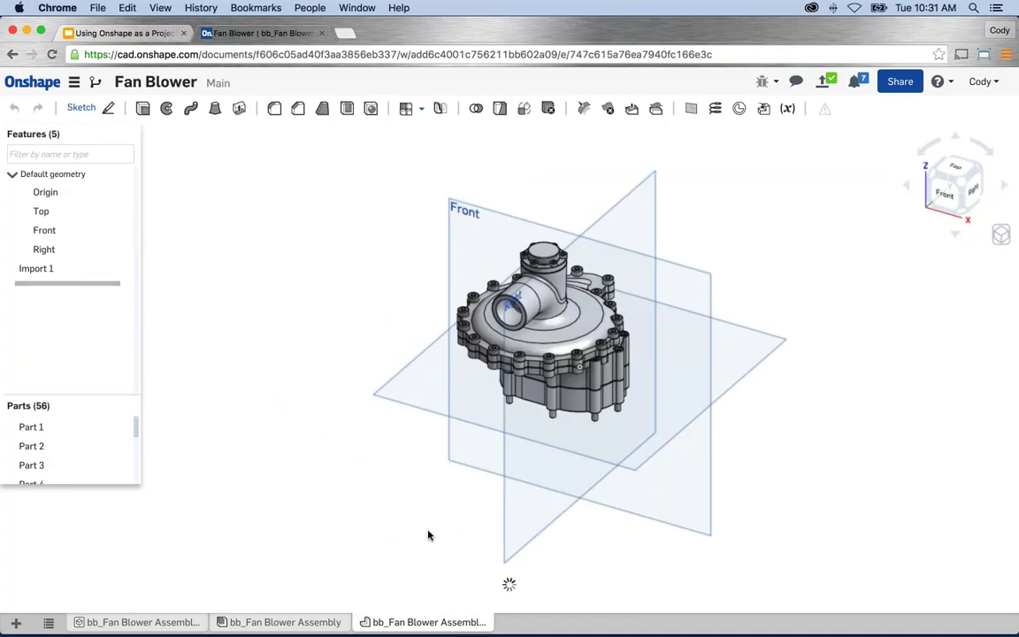
scroll(510, 287, "up", 5)
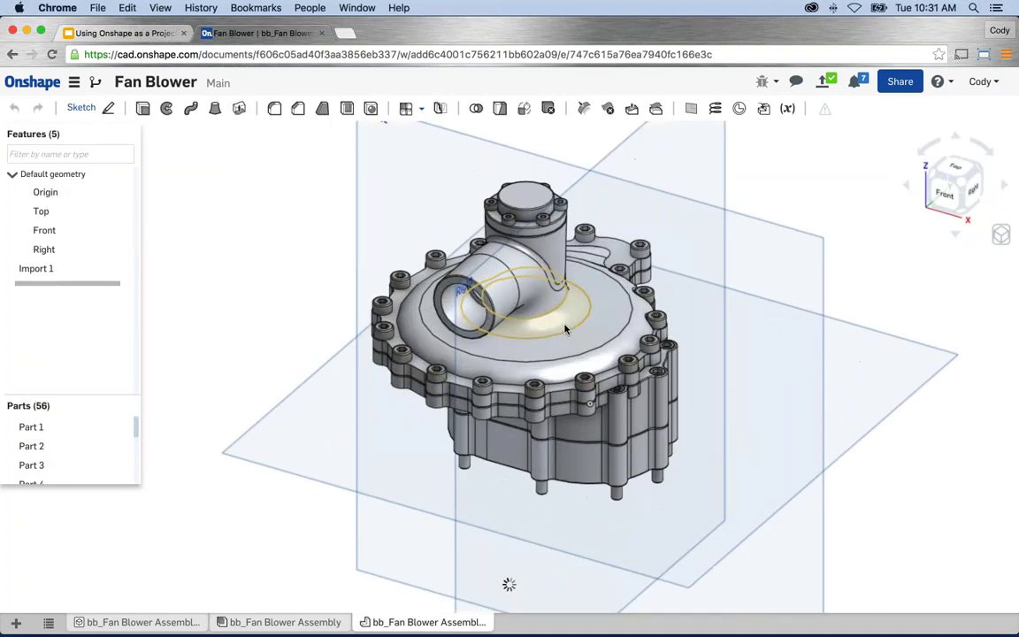
scroll(564, 328, "up", 1)
middle_click_drag(564, 328, 538, 352)
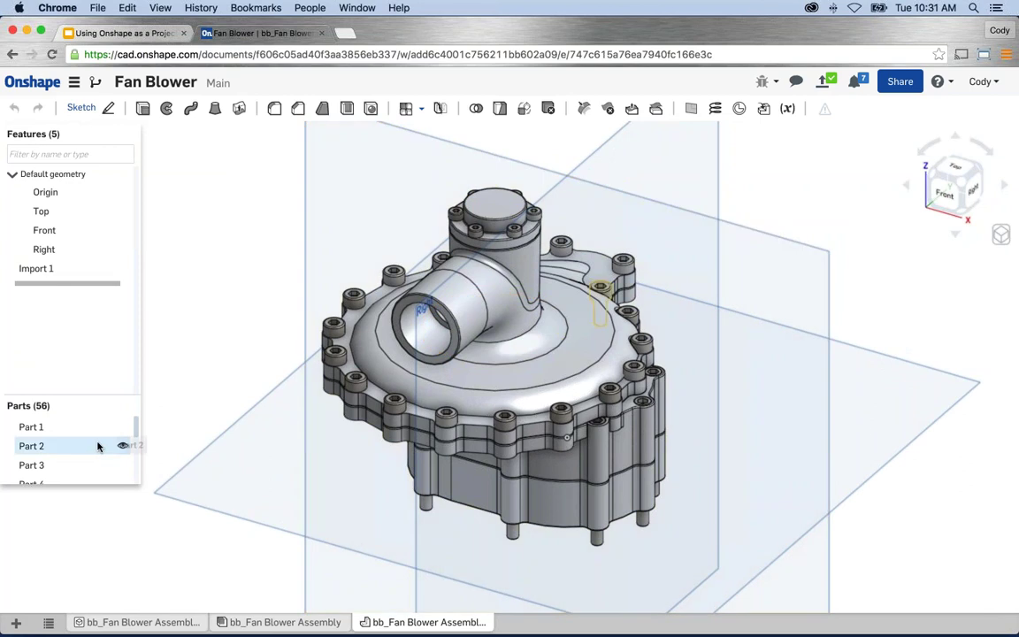
Browse the parts list, selecting Part 35, and pan the model right.
scroll(98, 447, "down", 5)
scroll(98, 446, "down", 10)
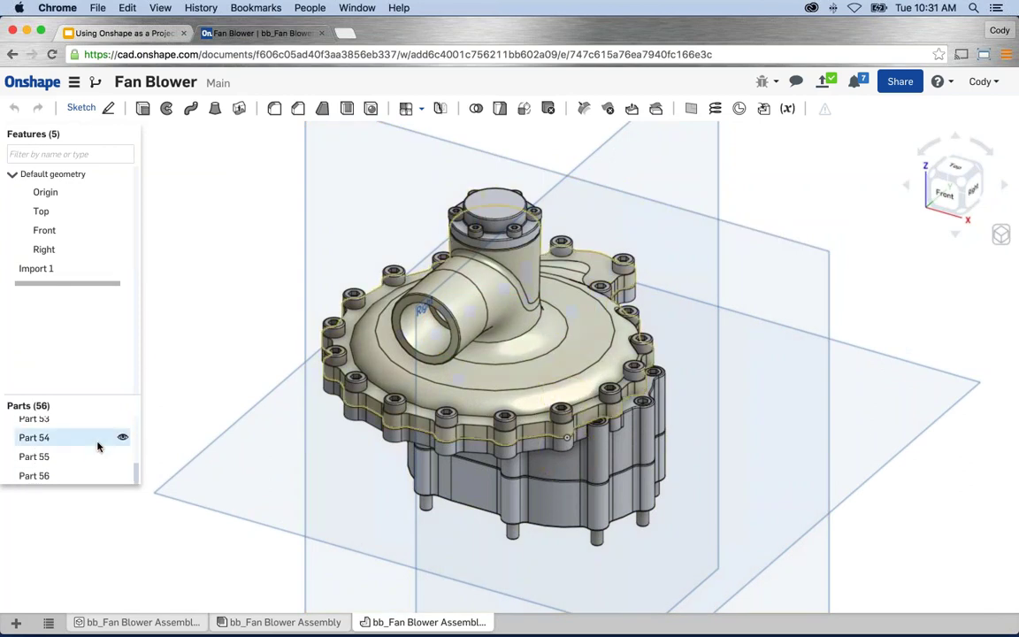
scroll(99, 447, "up", 2)
scroll(99, 447, "up", 5)
left_click(84, 439)
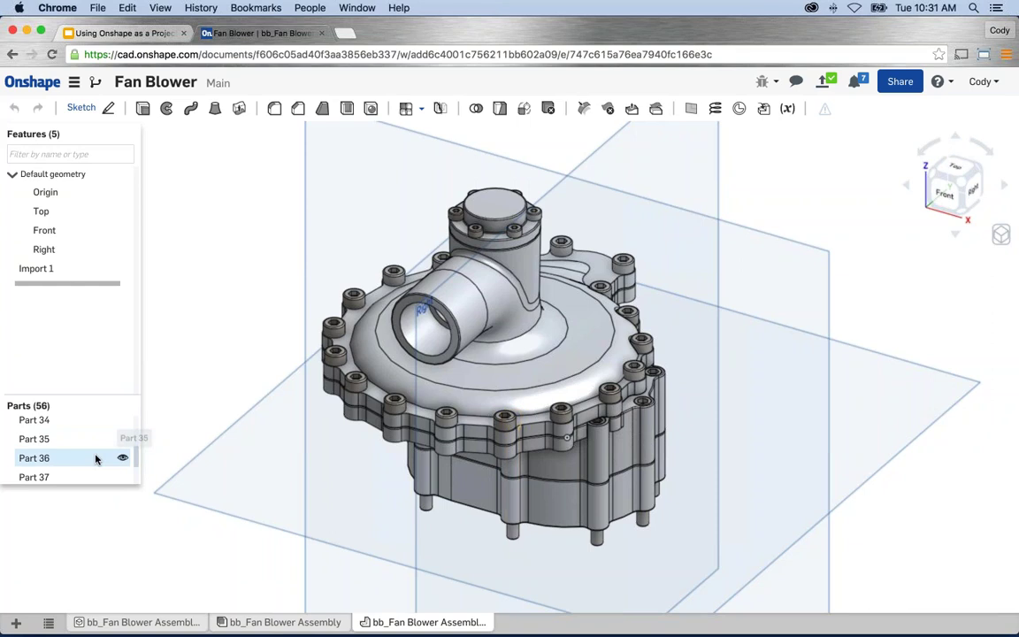
left_click(187, 363)
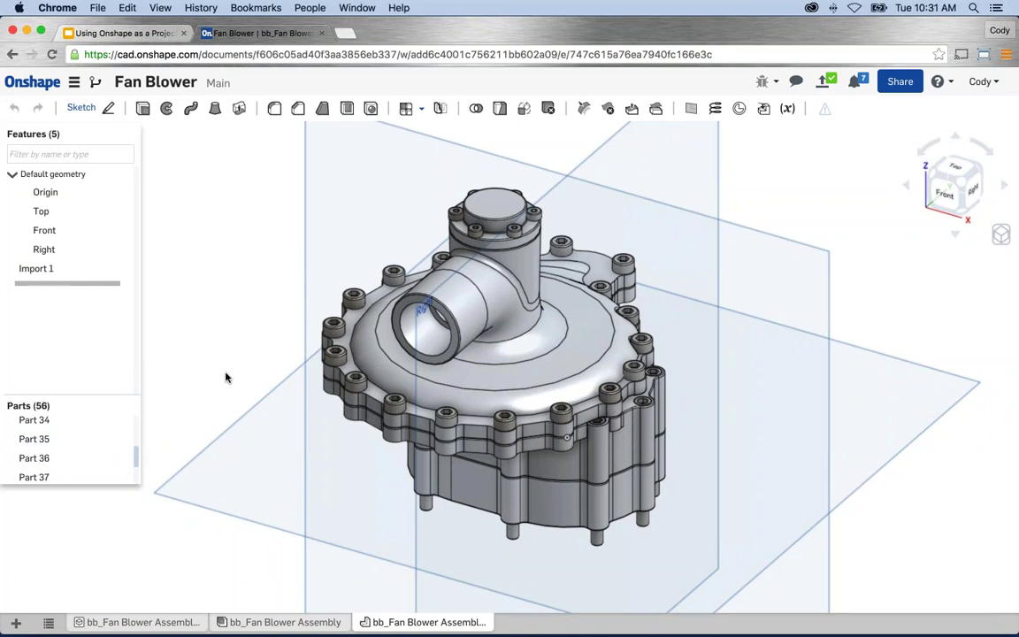
scroll(227, 381, "down", 4)
middle_click_drag(230, 386, 301, 363)
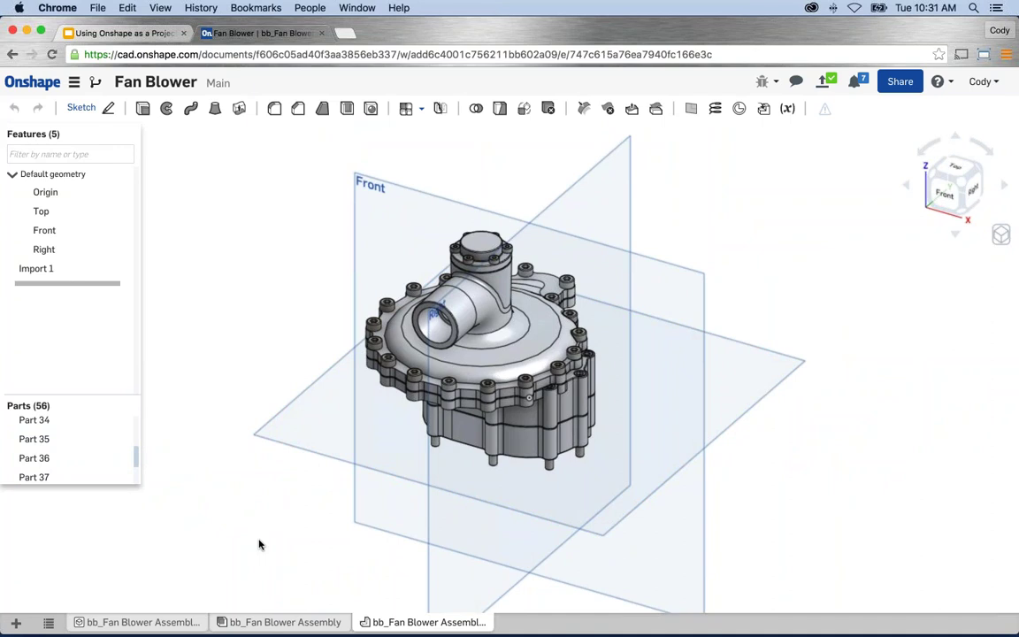
Import the Fan Blower Assembly .docx, .txt, .xlsx and .pdf files together as new tabs.
left_click(16, 623)
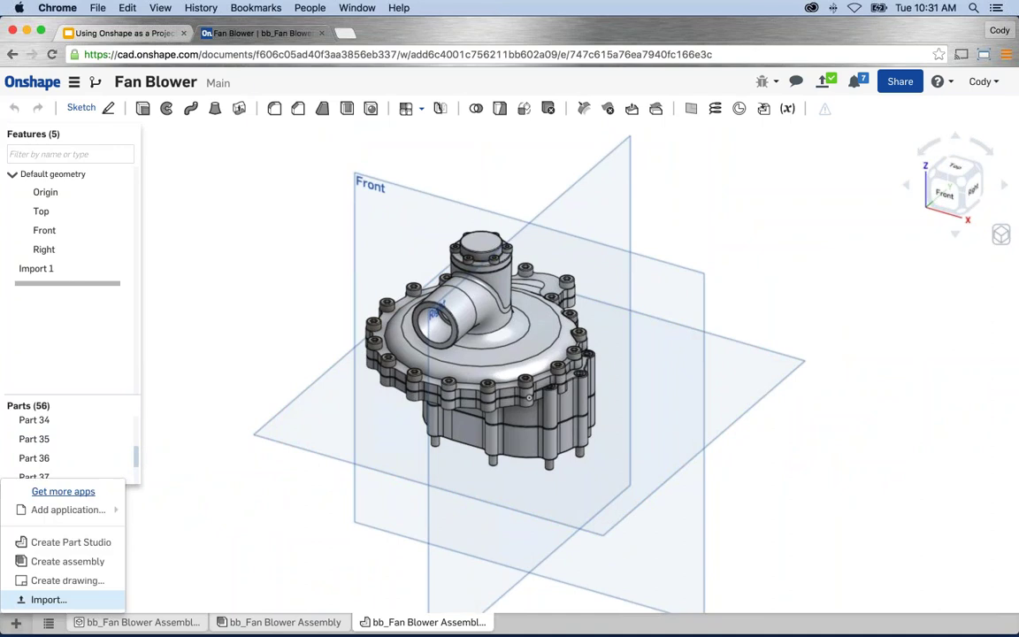
left_click(35, 601)
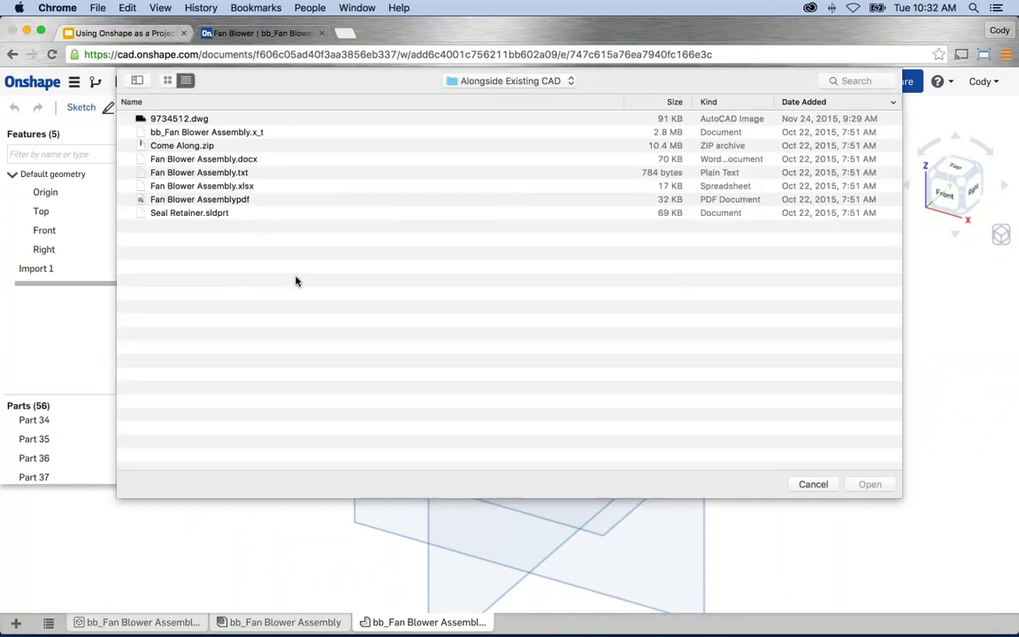
left_click(244, 160)
left_click(247, 174, "shift")
left_click(253, 186, "shift")
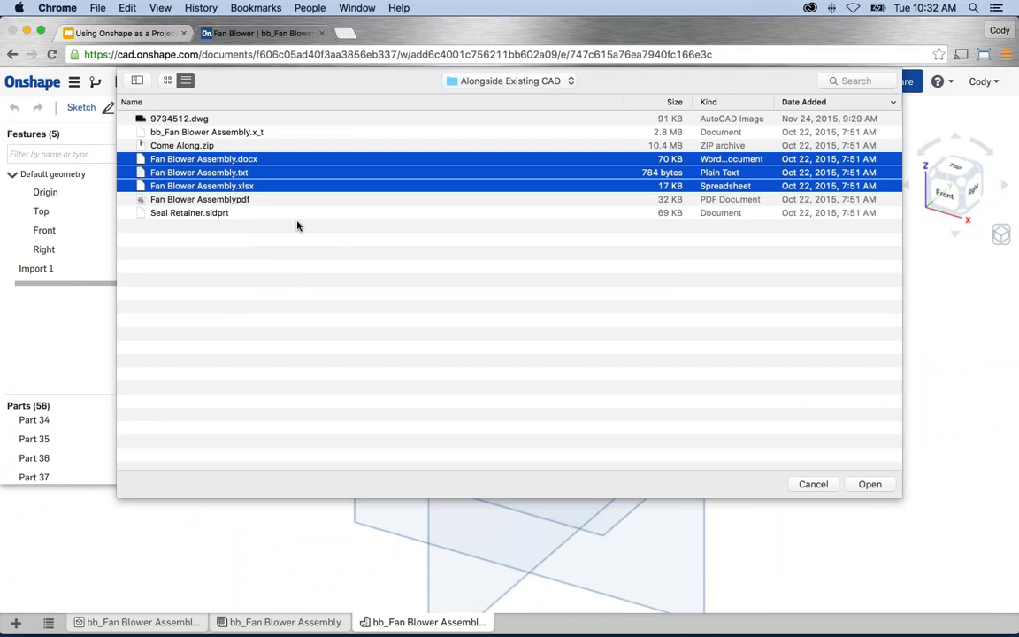
left_click(237, 200, "shift")
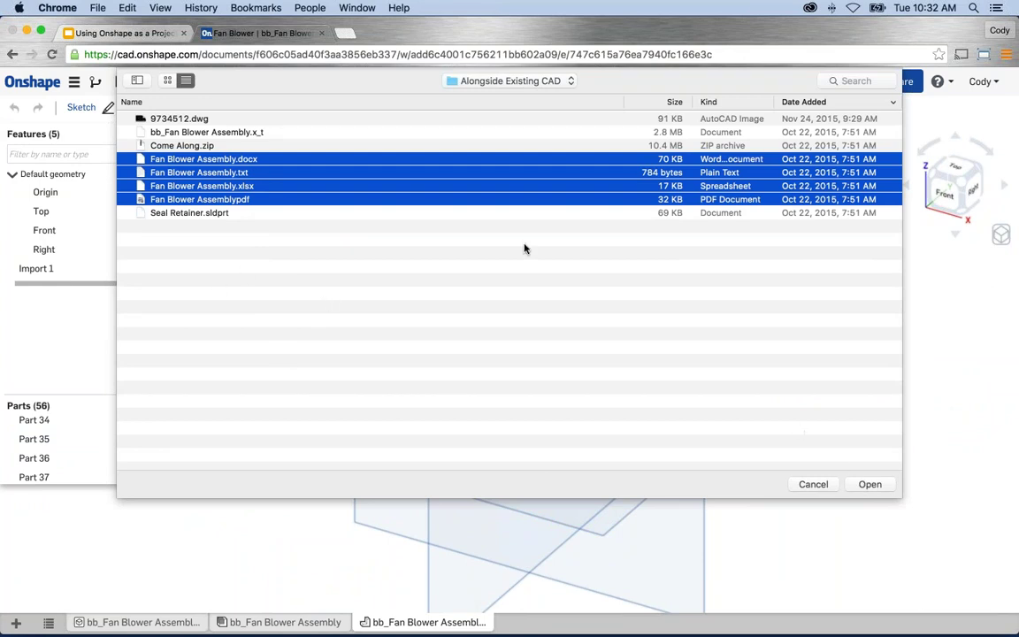
left_click(870, 484)
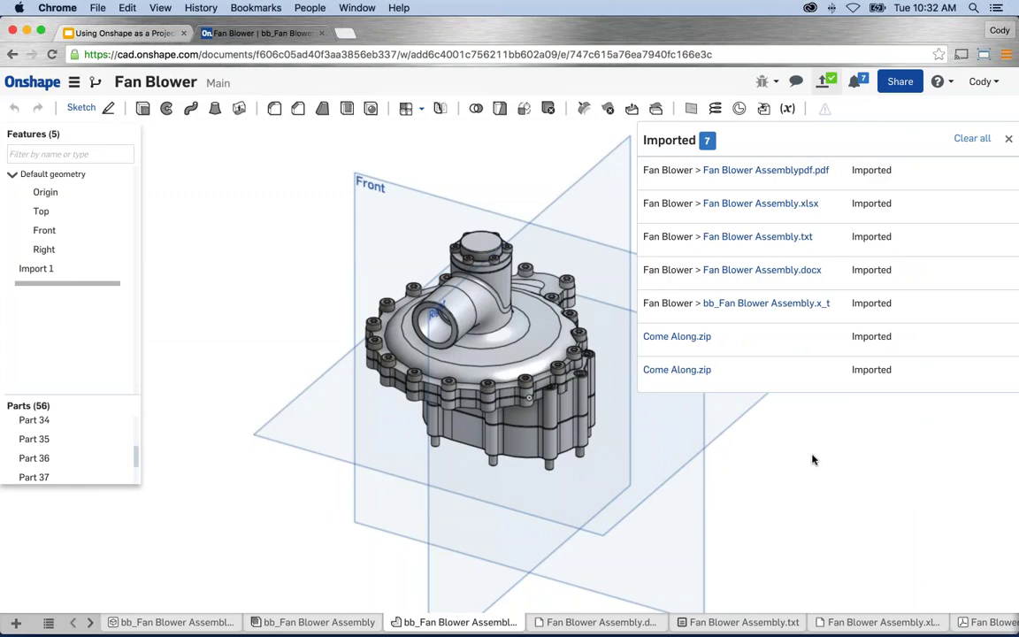
Review the imported docx, txt, xlsx and pdf tabs in turn, ending on the docx.
left_click(1011, 140)
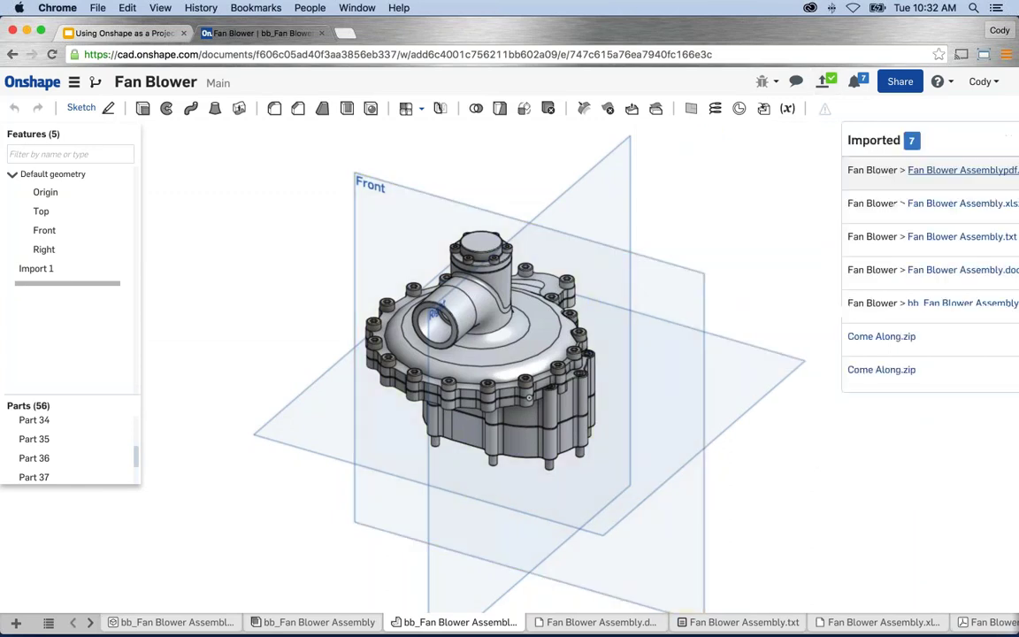
left_click(621, 624)
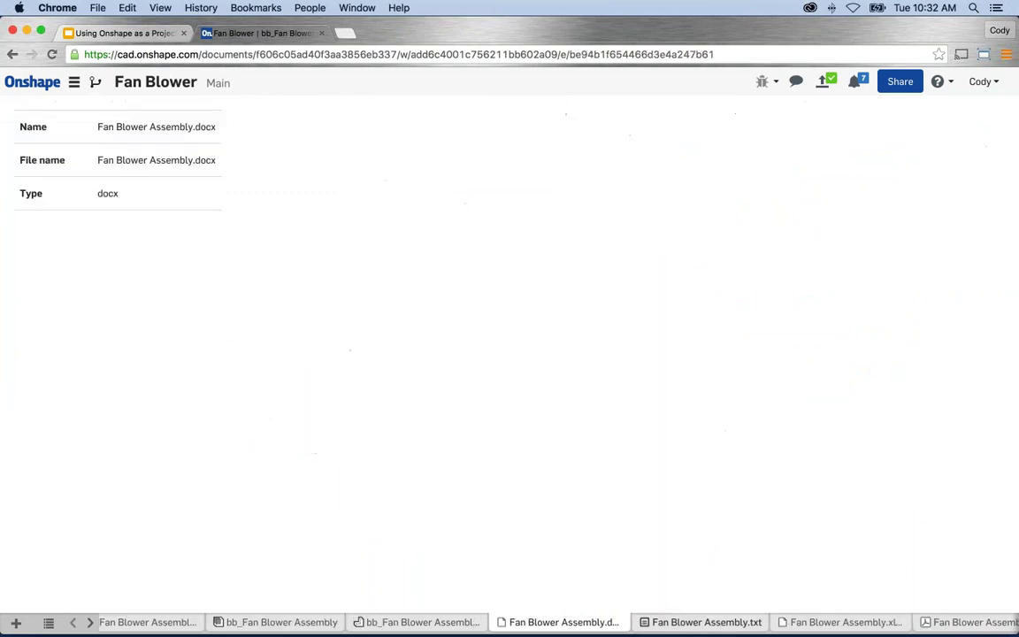
left_click(708, 622)
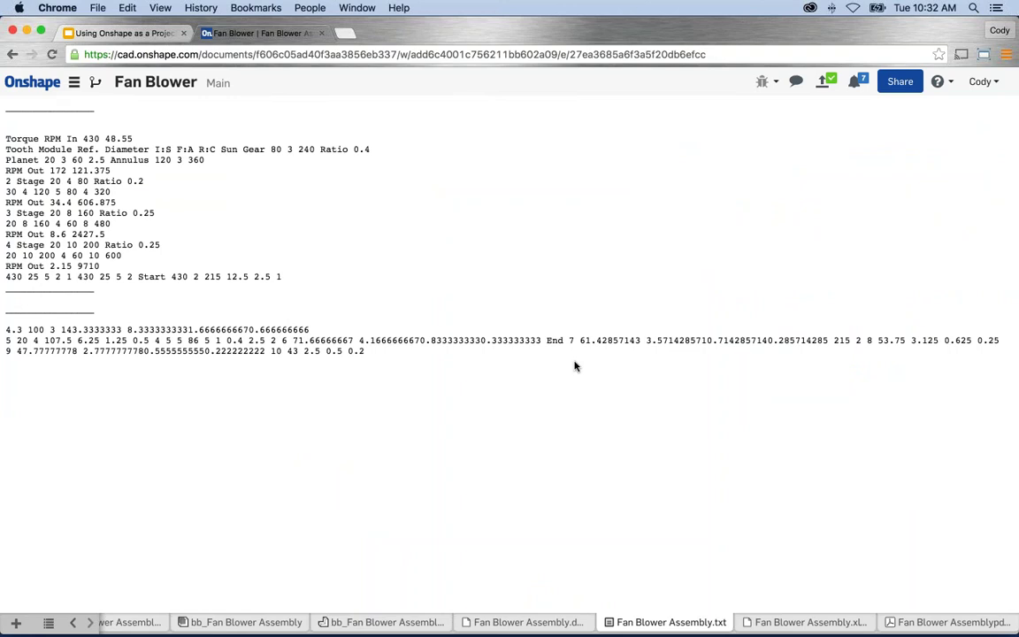
left_click(791, 621)
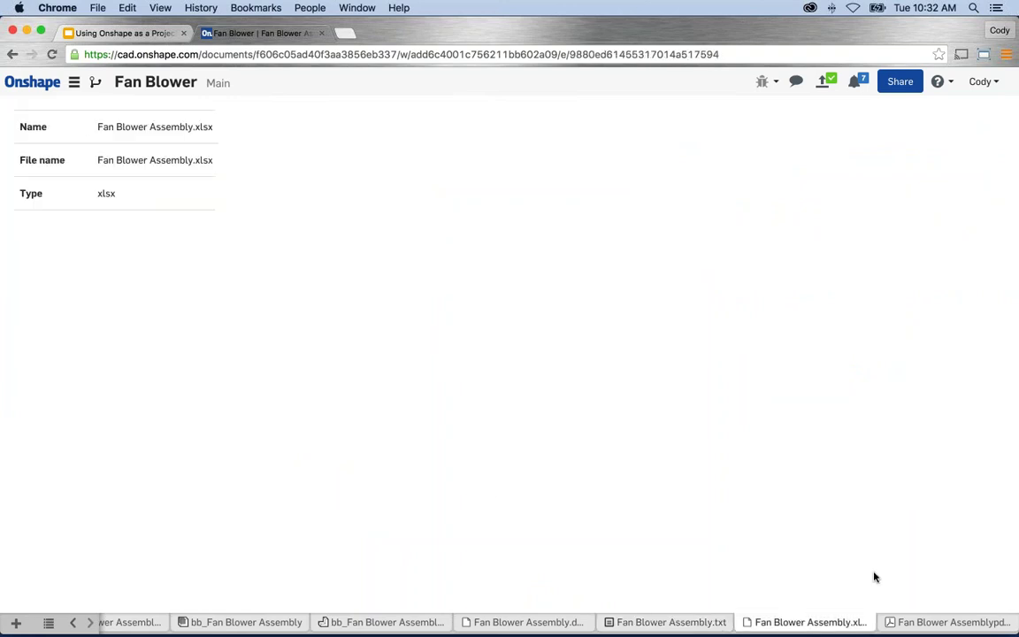
left_click(951, 621)
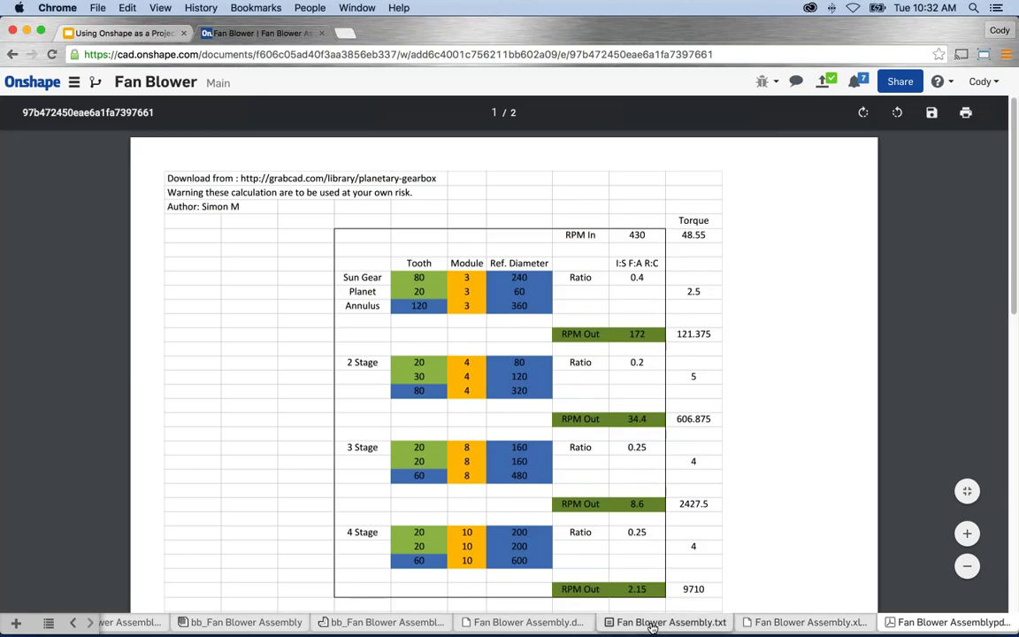
left_click(652, 623)
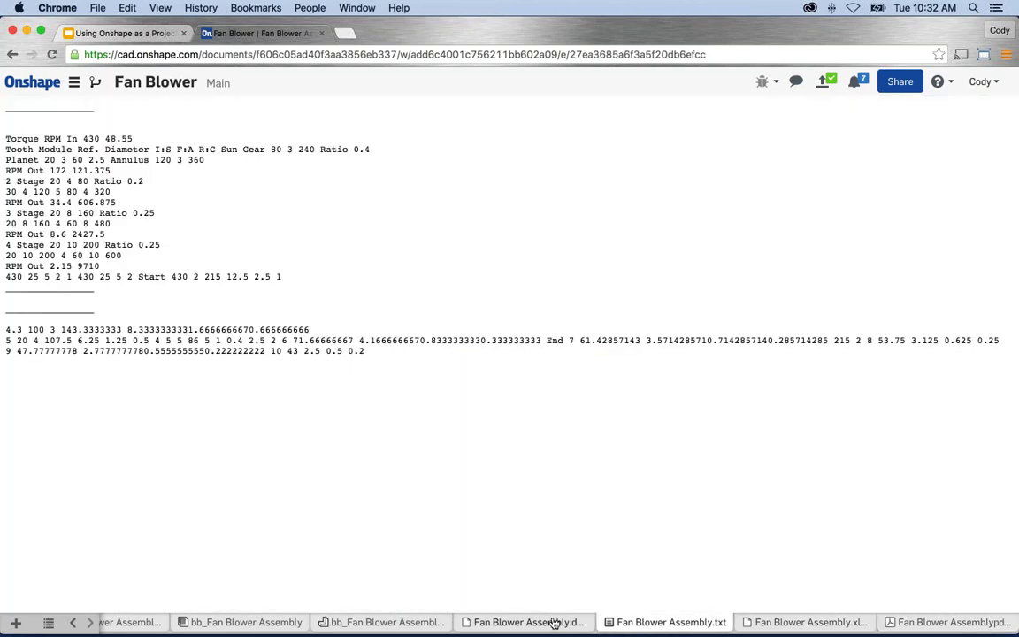
left_click(554, 624)
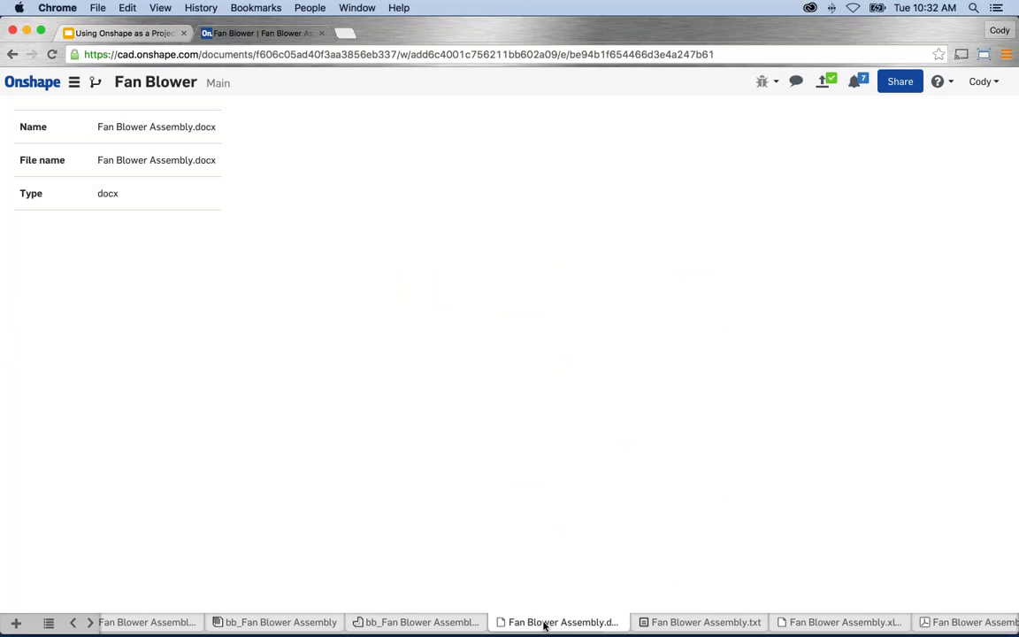
right_click(545, 624)
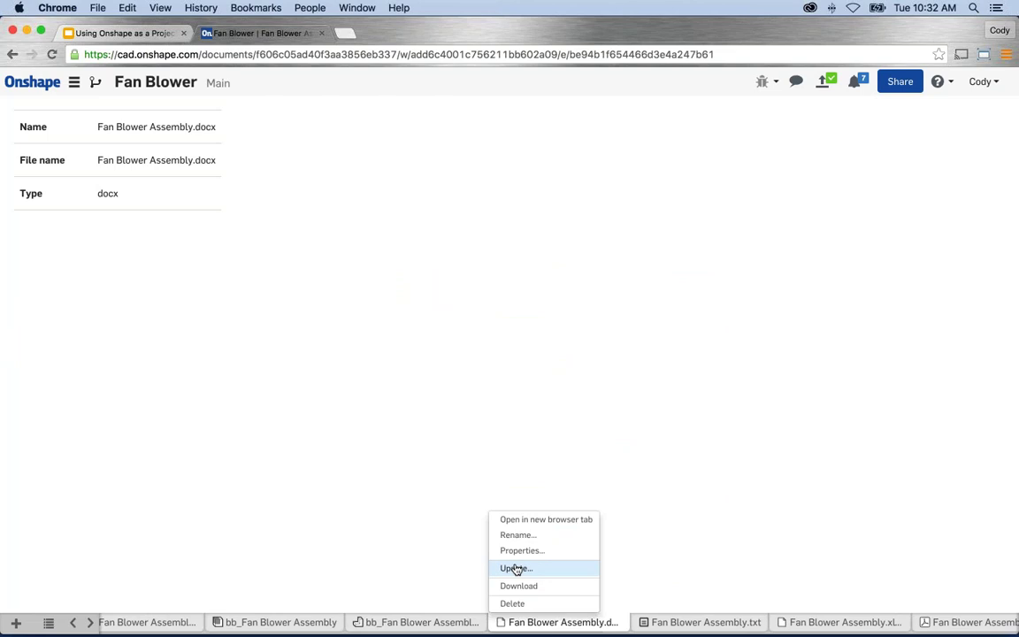
left_click(694, 534)
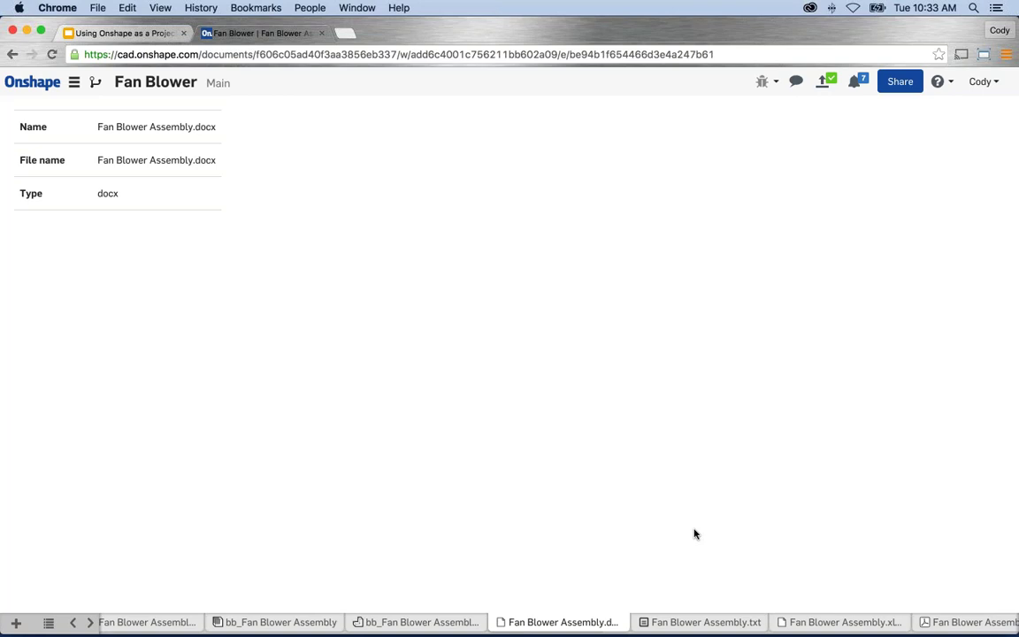
left_click(705, 622)
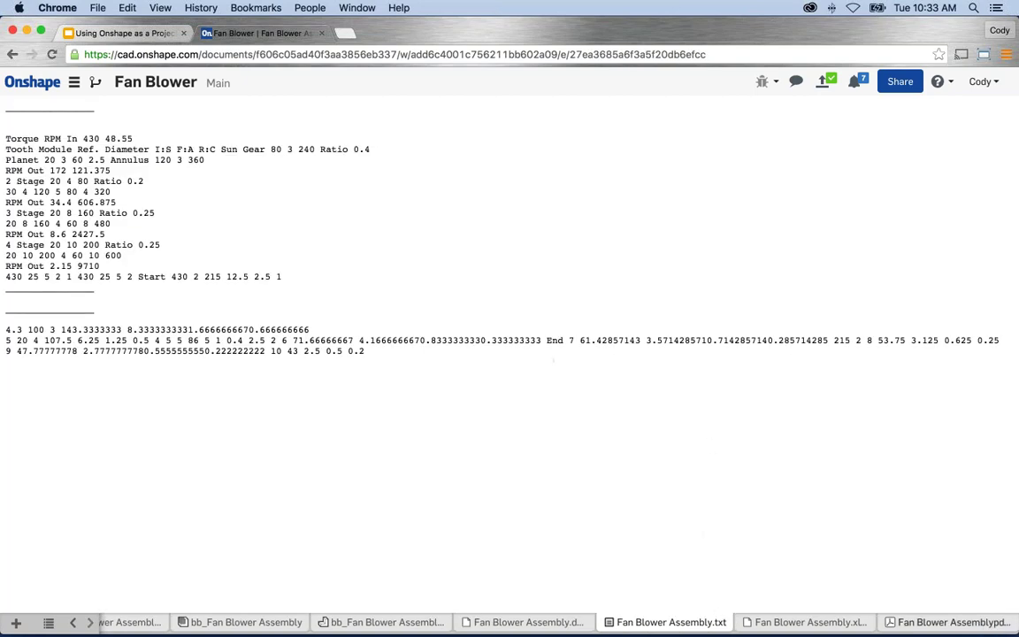
left_click(922, 623)
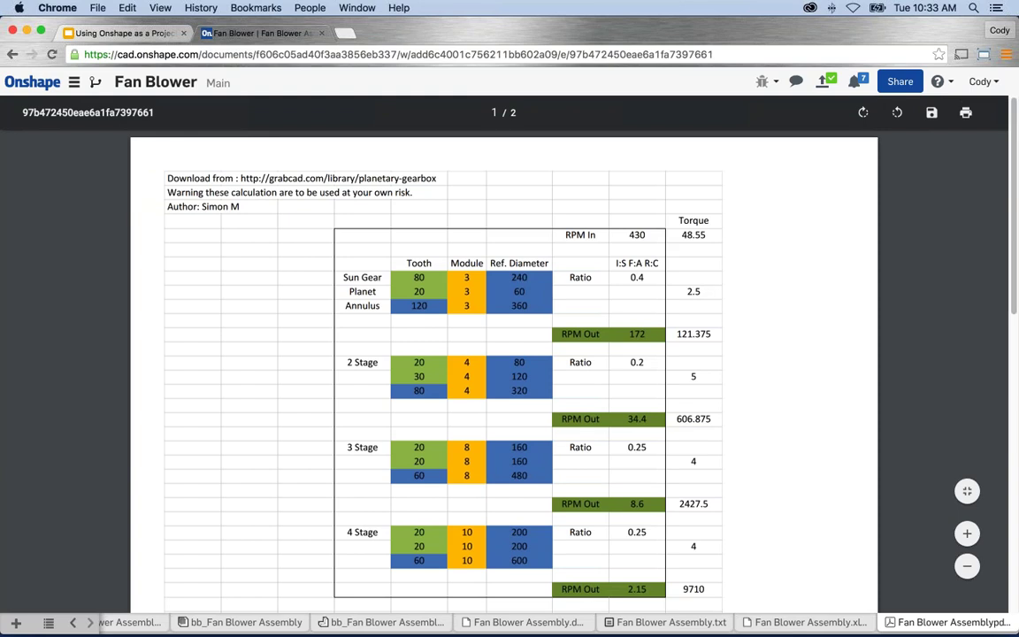
left_click(557, 621)
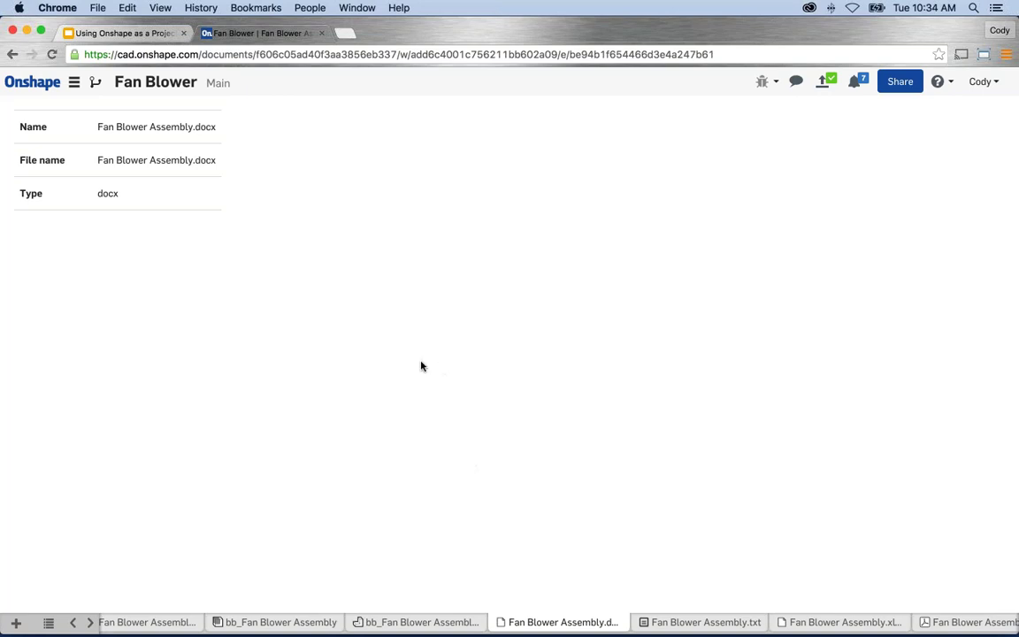
From the Documents page, create a private document named 'DXF'.
left_click(37, 79)
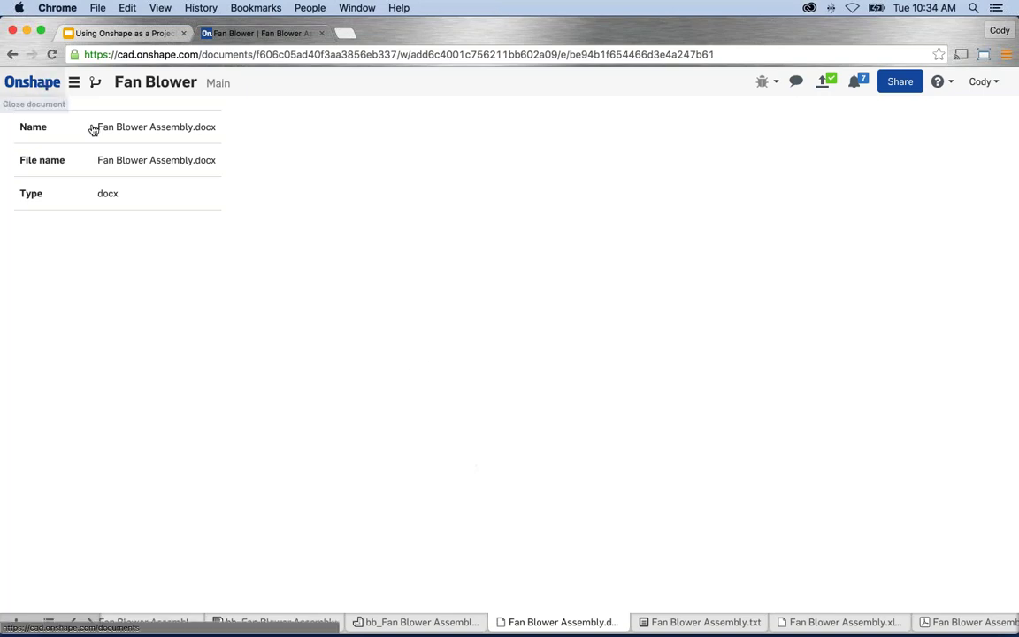
left_click(47, 114)
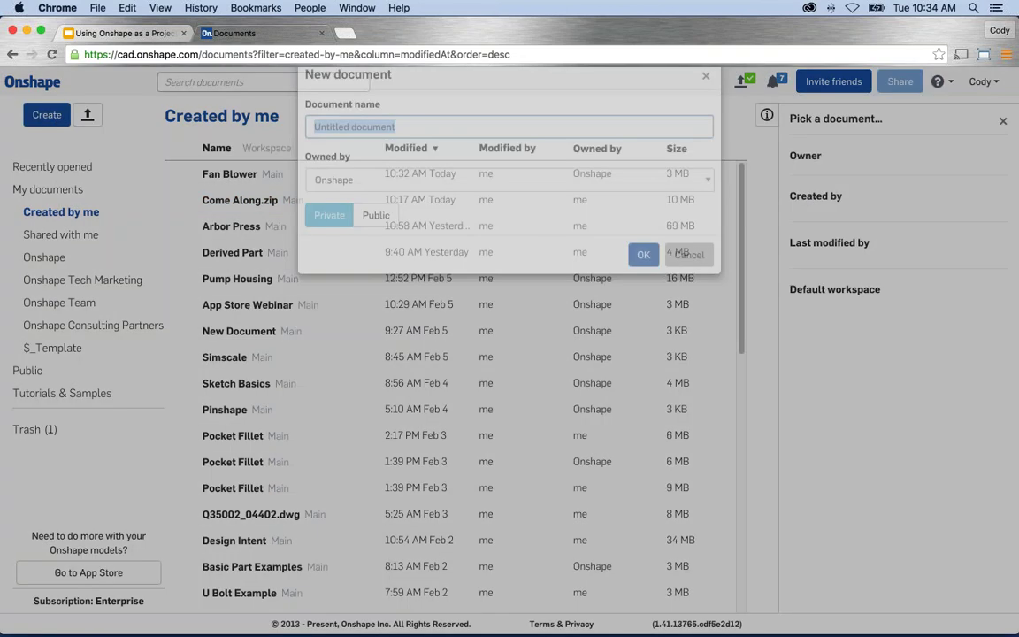
type("DXF")
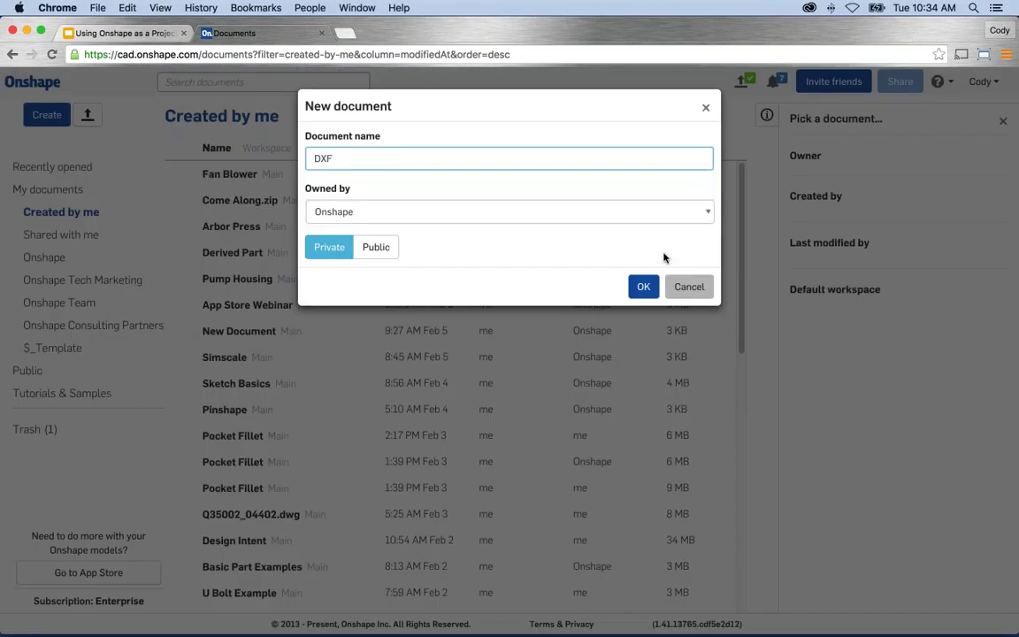
key("Return")
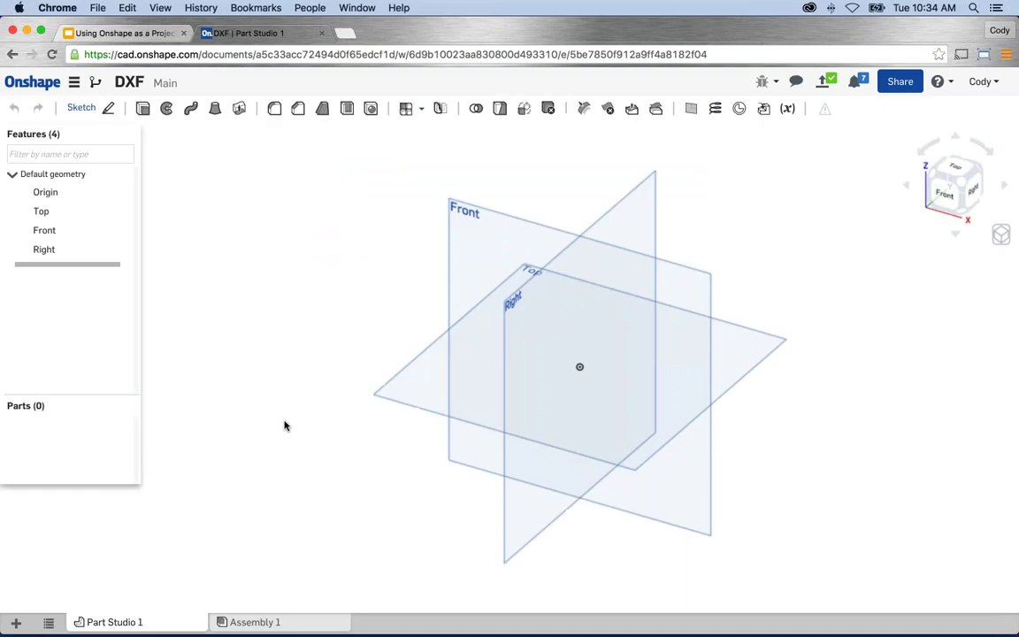
Import 9734512.dwg into the DXF document and view its info page.
left_click(15, 624)
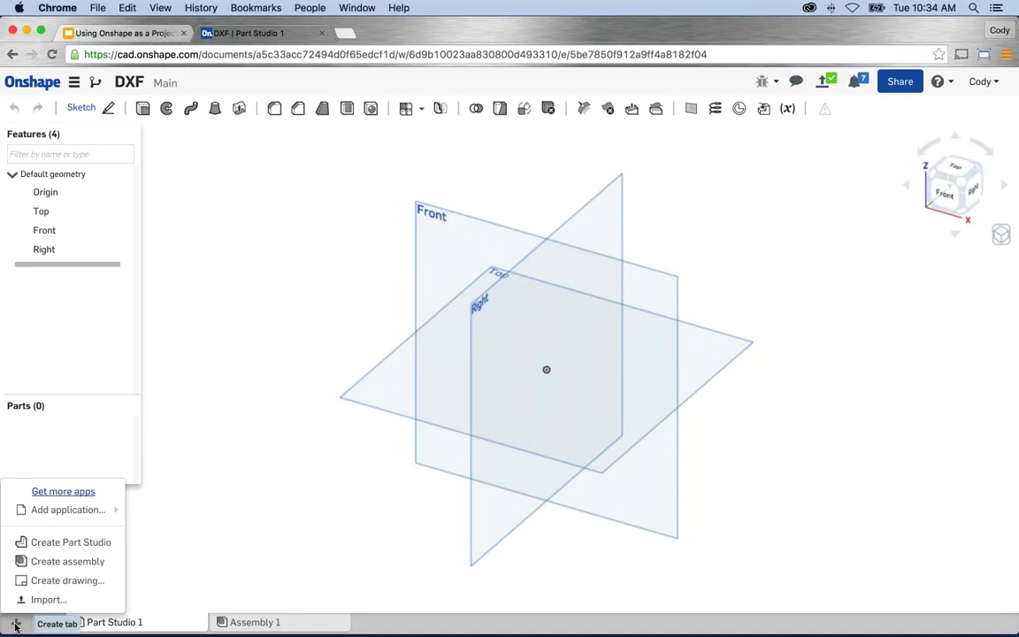
left_click(47, 601)
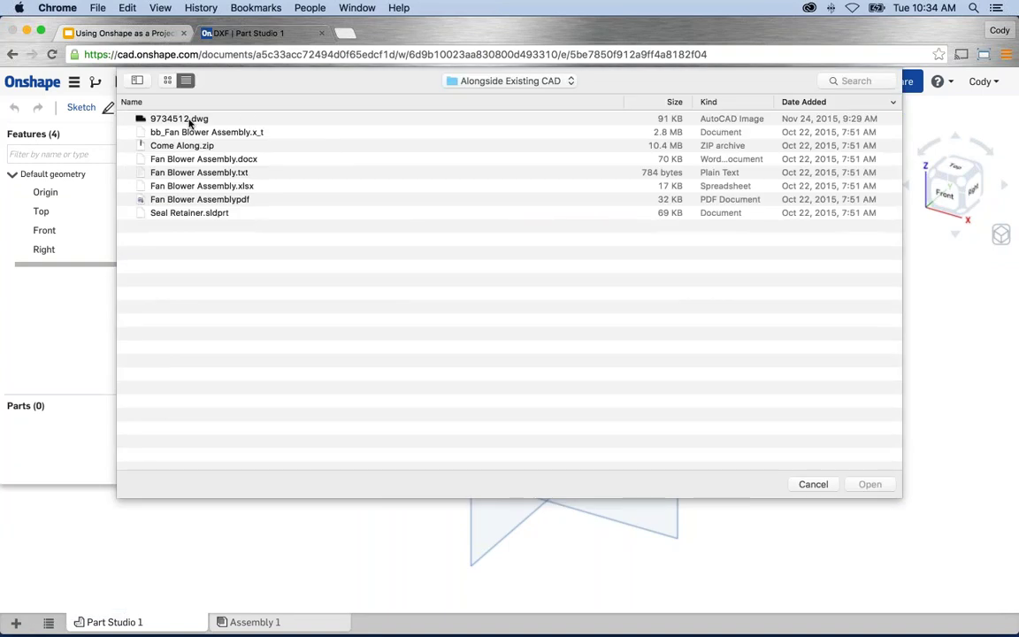
left_click(176, 118)
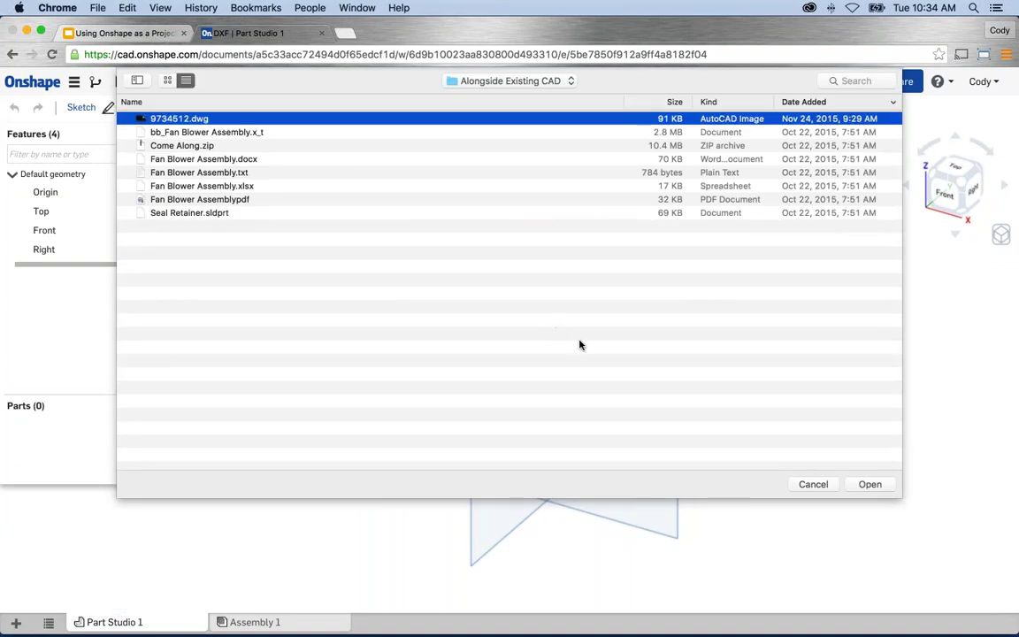
left_click(860, 483)
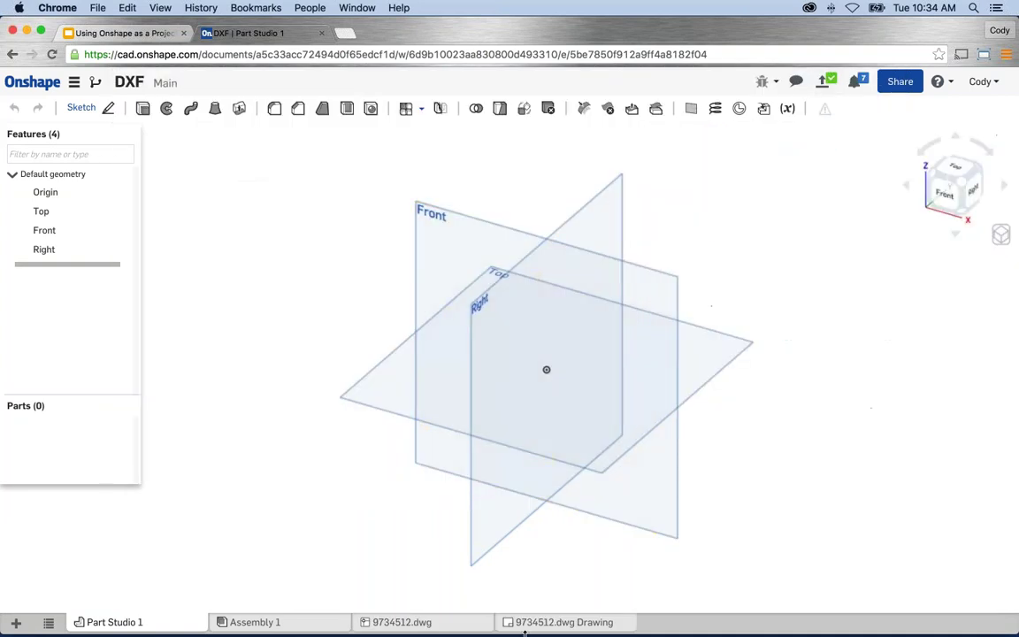
left_click(458, 628)
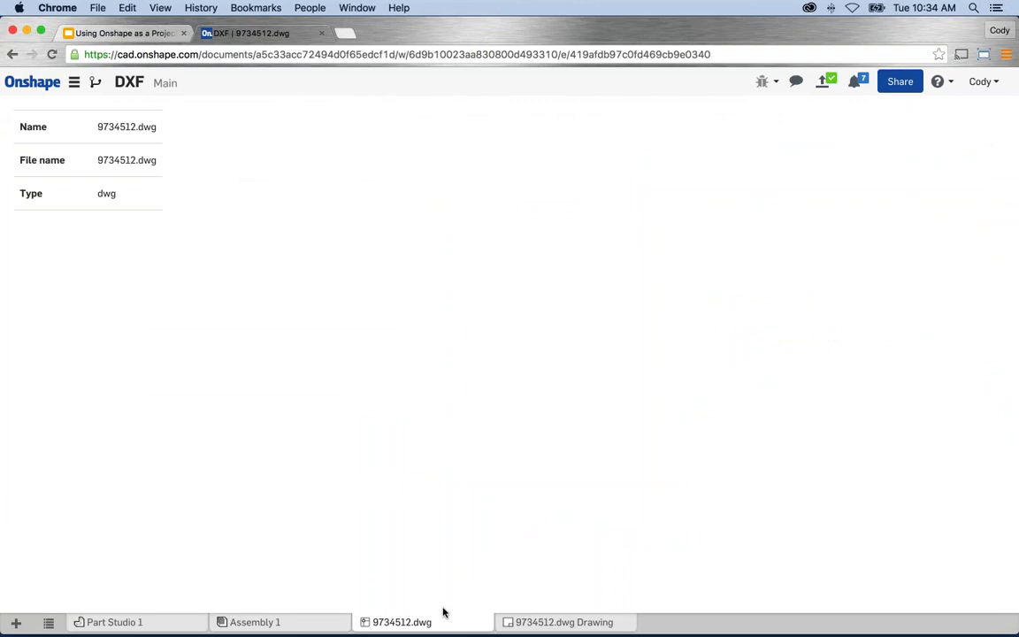
Open the 9734512.dwg Drawing tab and drag the 4" dimension higher above the sprocket.
right_click(398, 623)
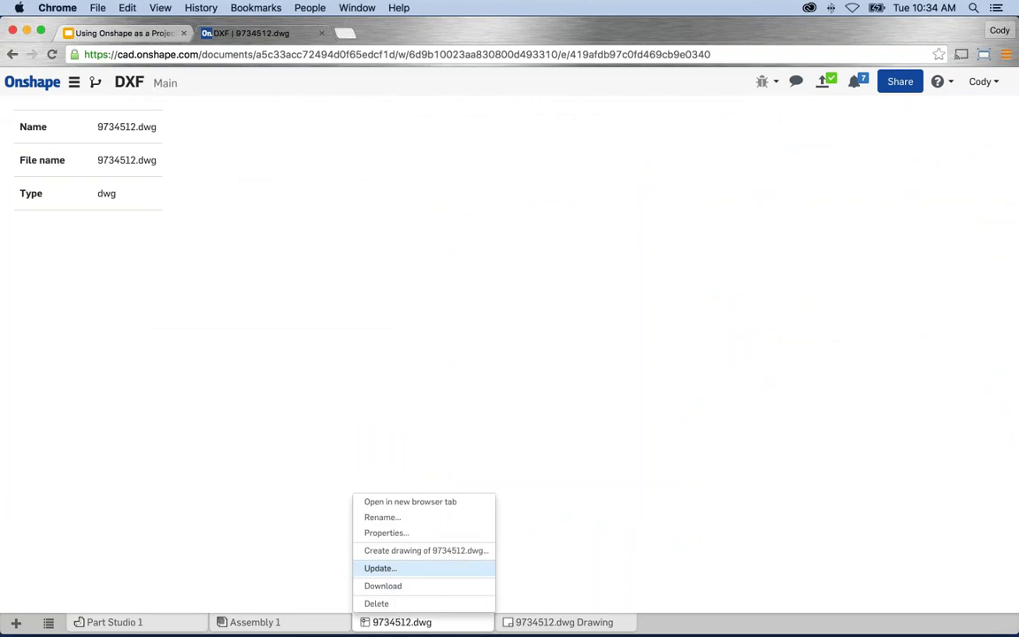
left_click(527, 592)
left_click(537, 623)
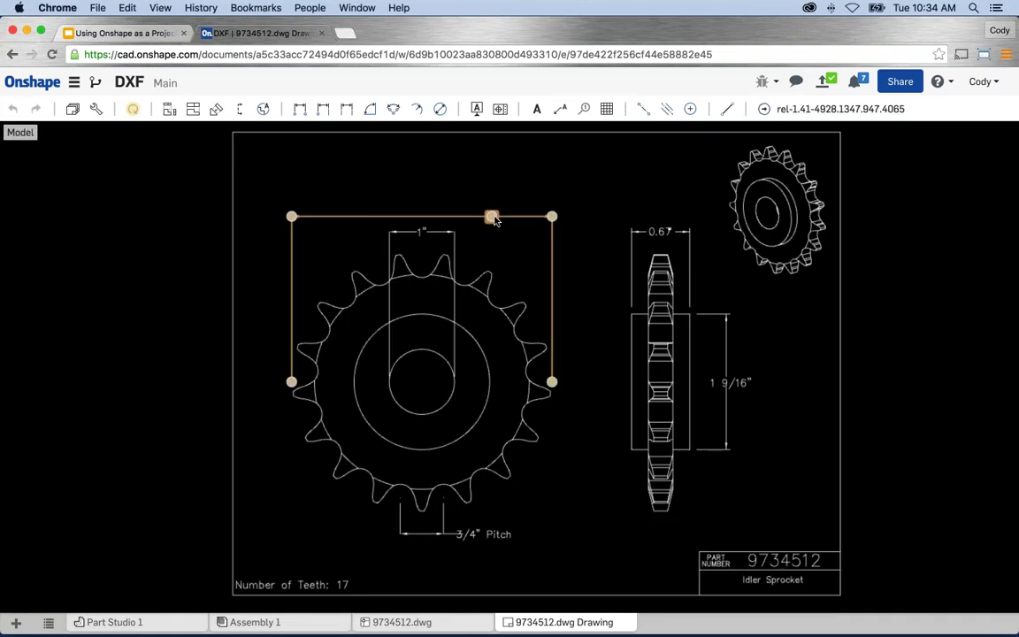
left_click_drag(493, 218, 422, 197)
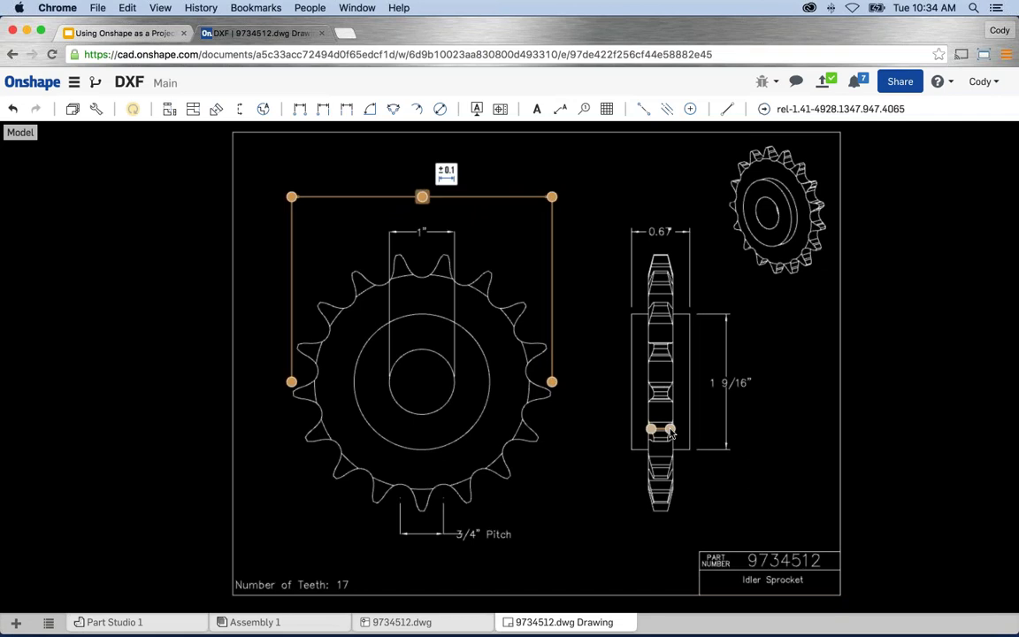
left_click(613, 199)
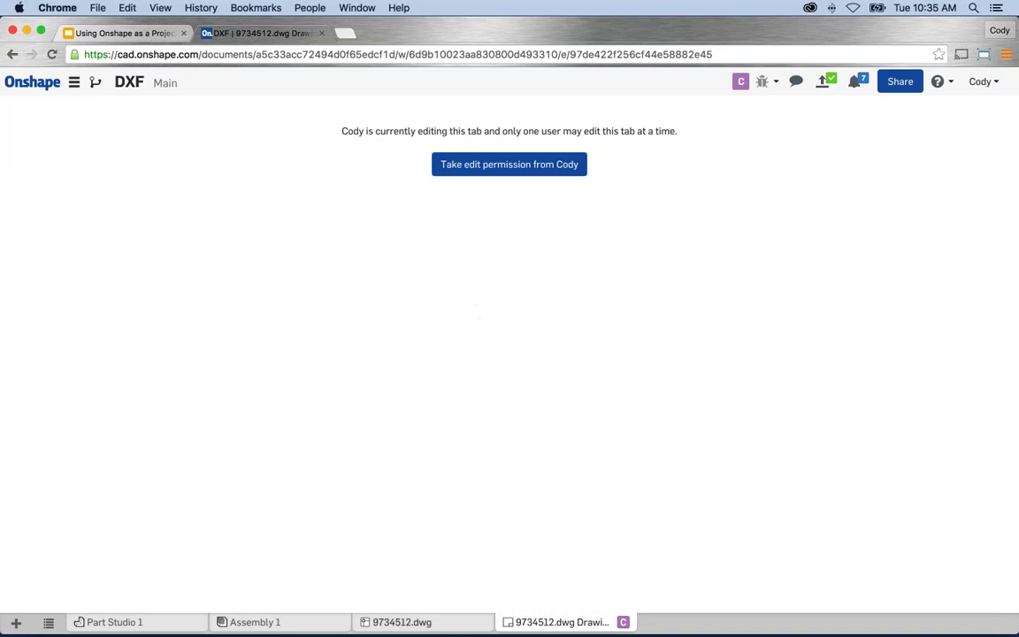
mouse_move(366, 633)
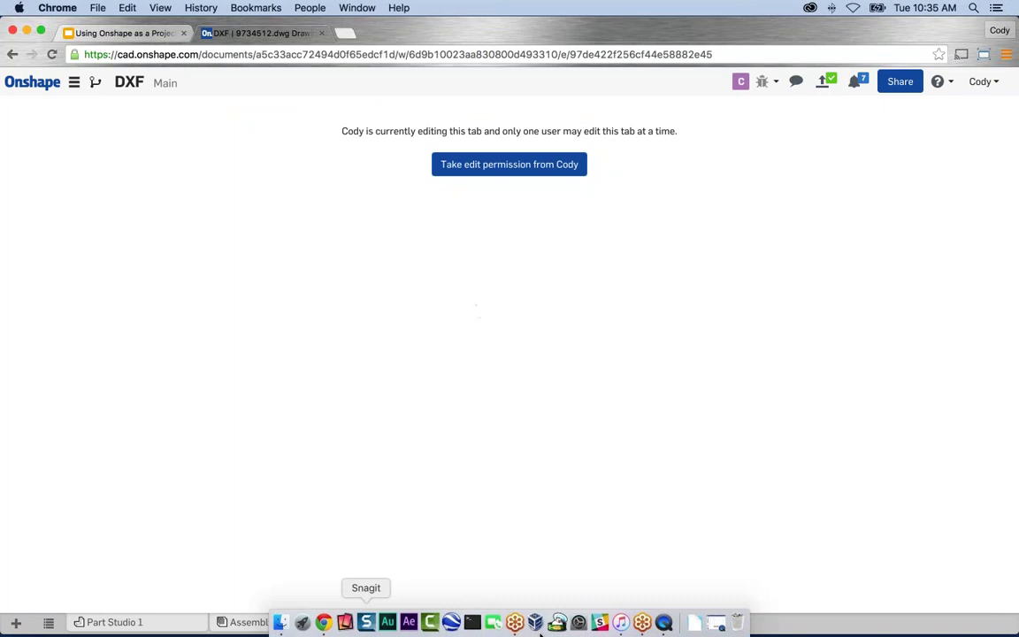
left_click(664, 623)
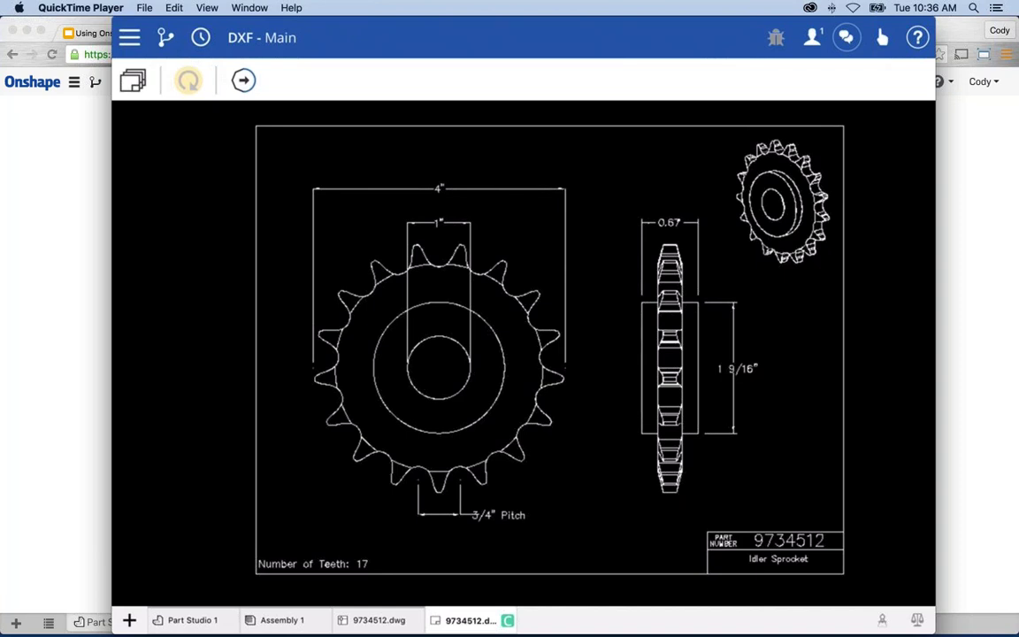
left_click(135, 23)
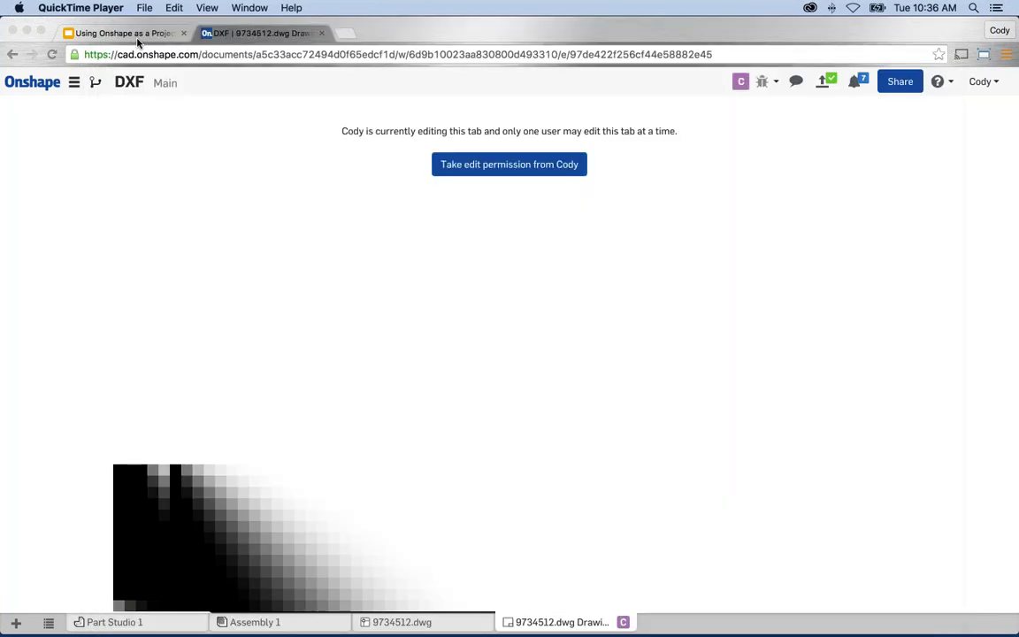